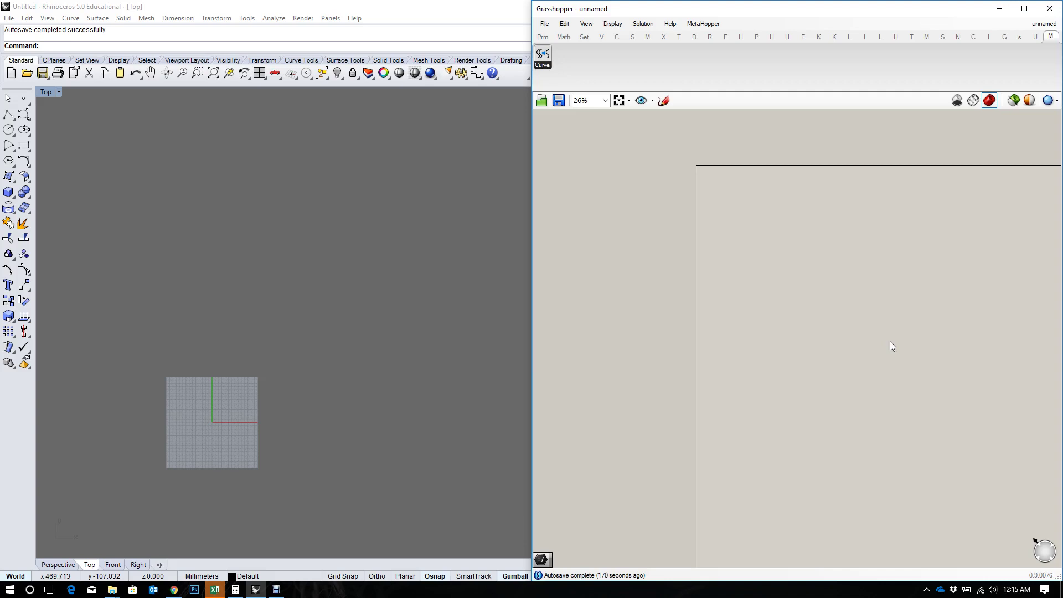
scroll(728, 218, up, 5)
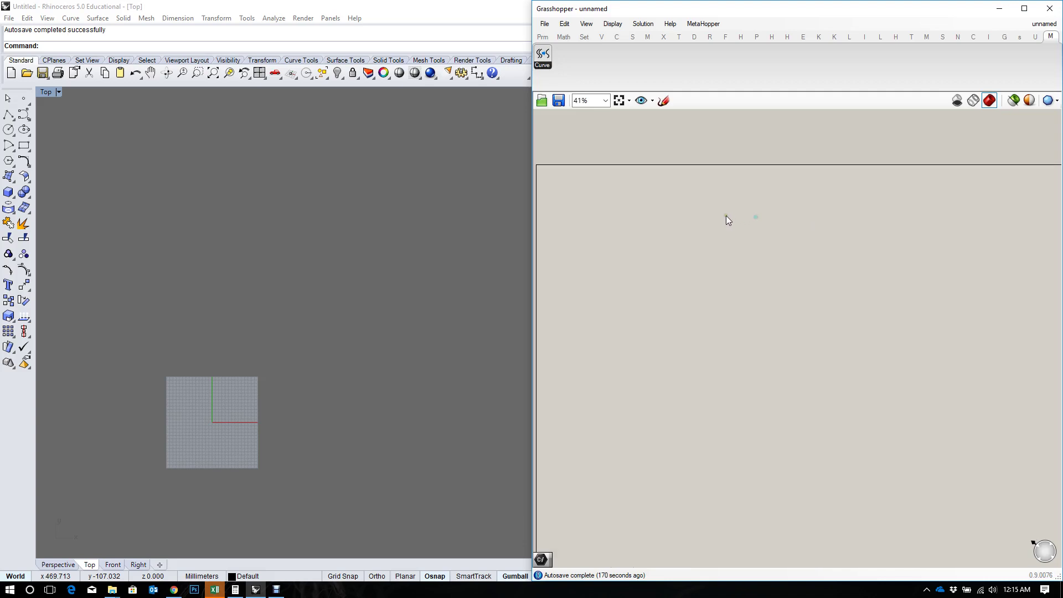
right_drag(715, 182, 775, 198)
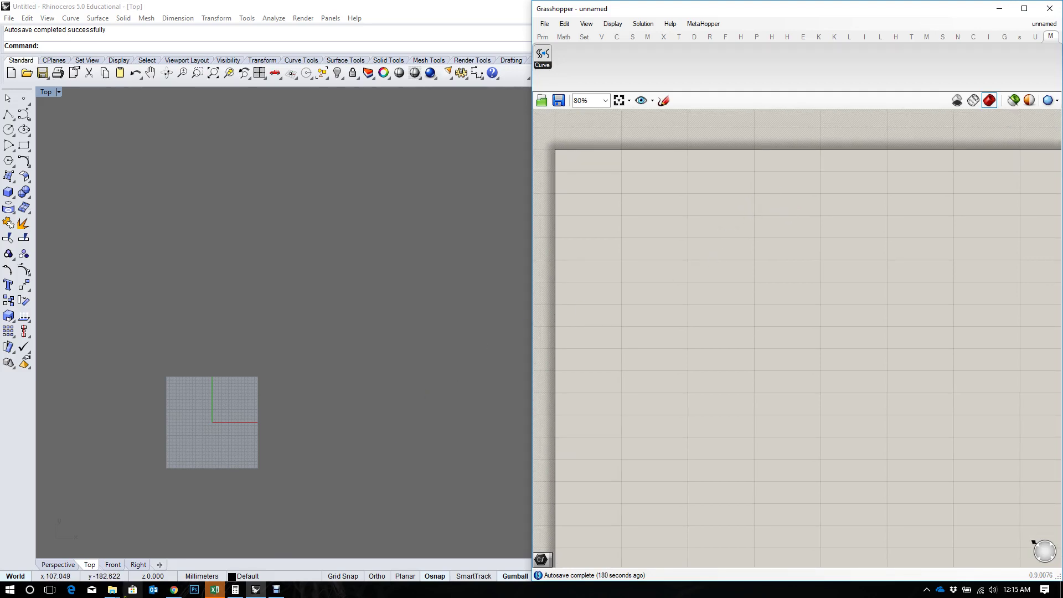
Step: Switch to the Tutorials window in File Explorer and go to the Dropbox folder on drive Pocket (D:)
click(114, 591)
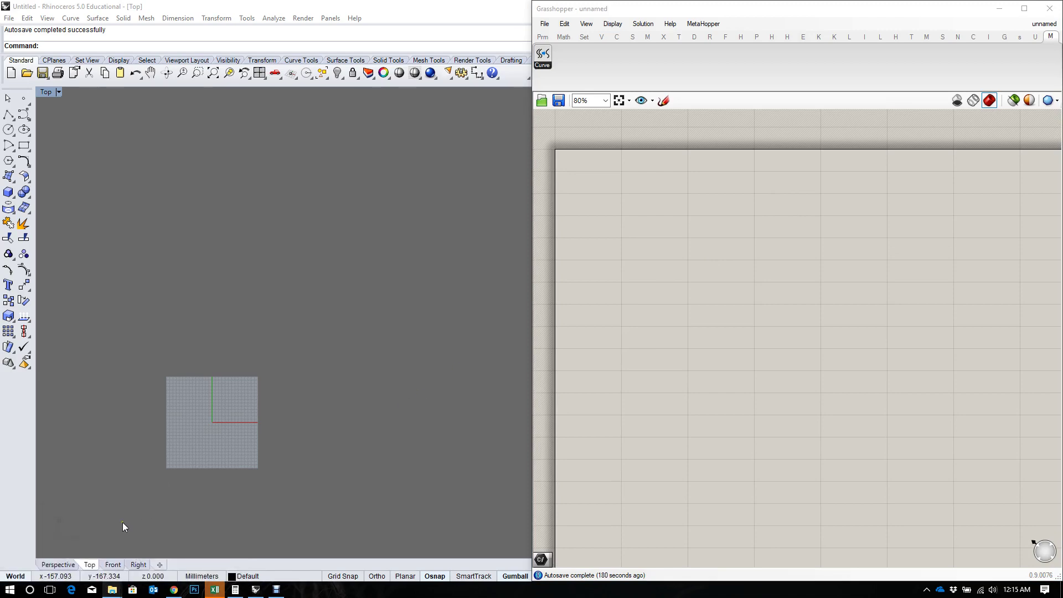
click(113, 590)
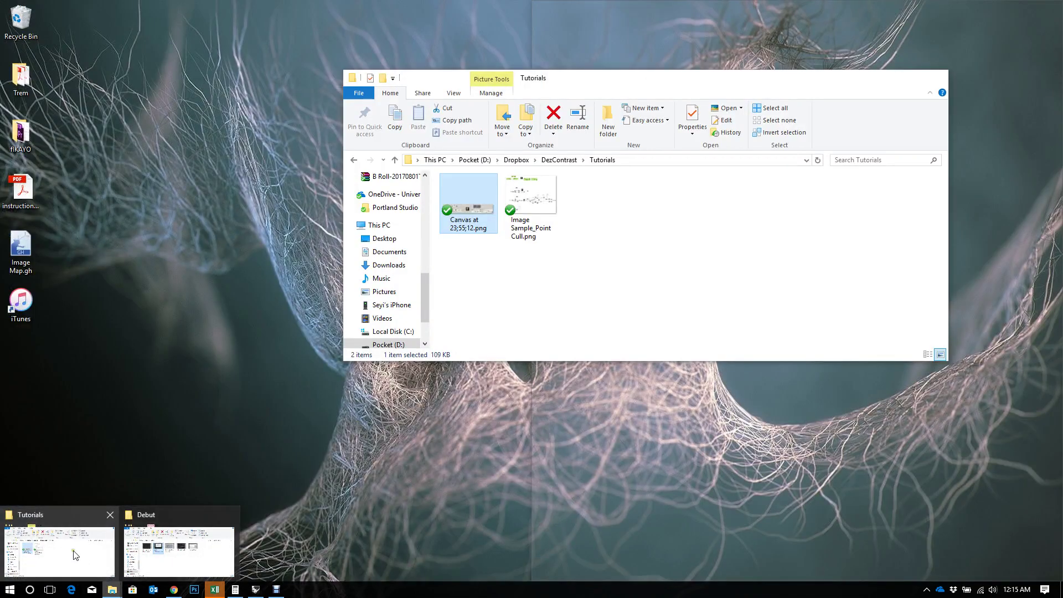
click(71, 553)
scroll(360, 314, down, 1)
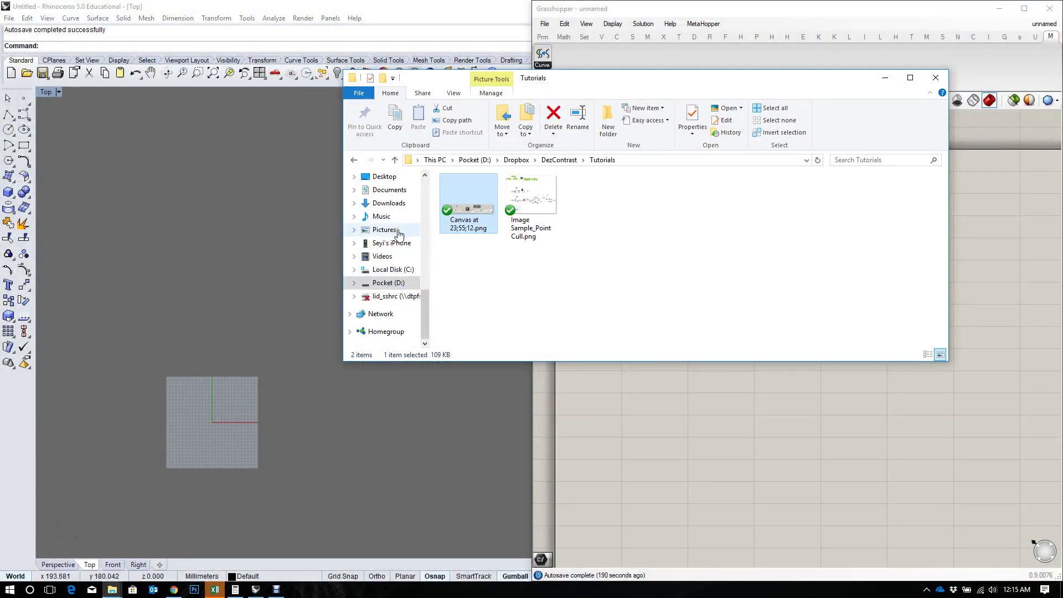
click(396, 286)
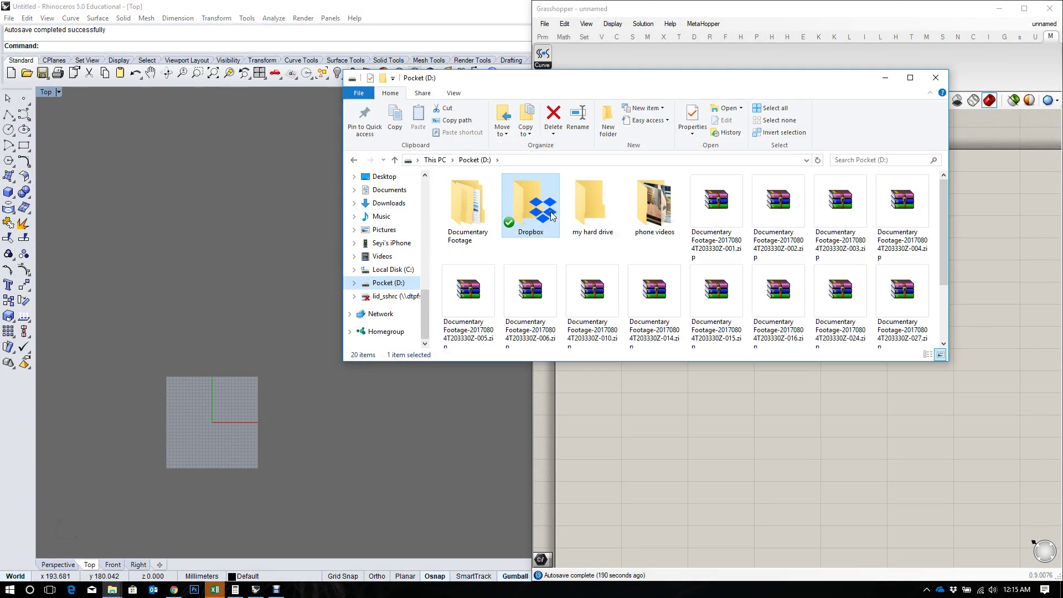
double_click(533, 221)
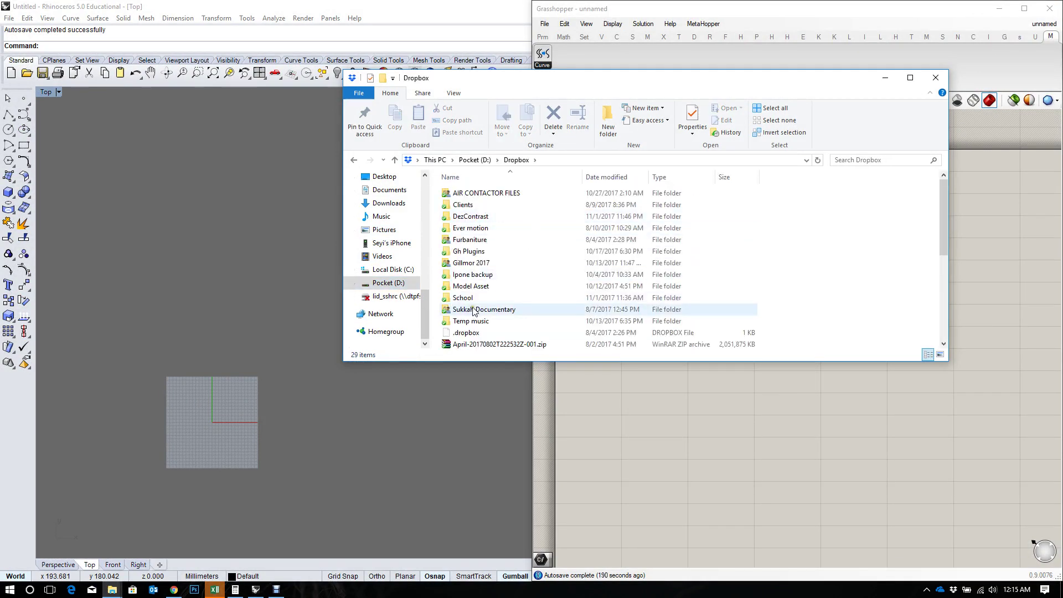
Step: Open the Jupiter image folder under School, Fall 2017, Robotics, Images, Precedent
double_click(475, 306)
double_click(485, 194)
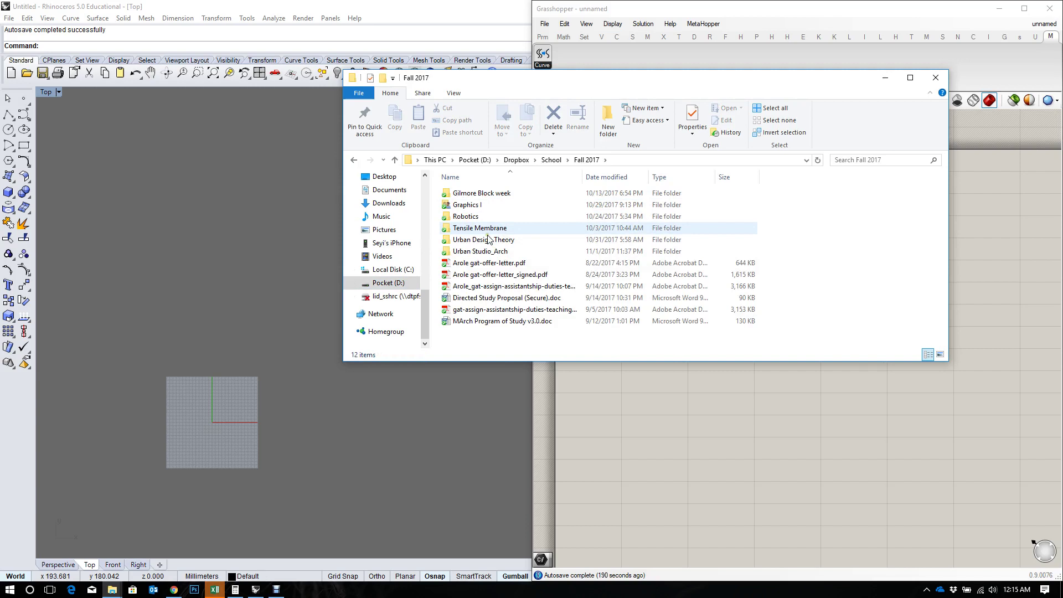
double_click(474, 206)
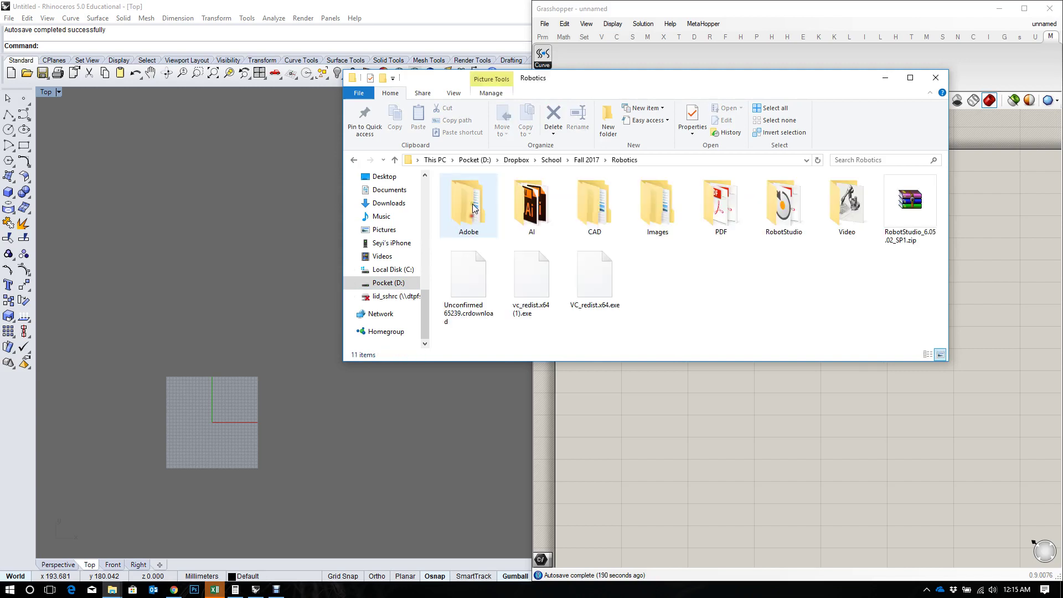
double_click(654, 205)
double_click(532, 203)
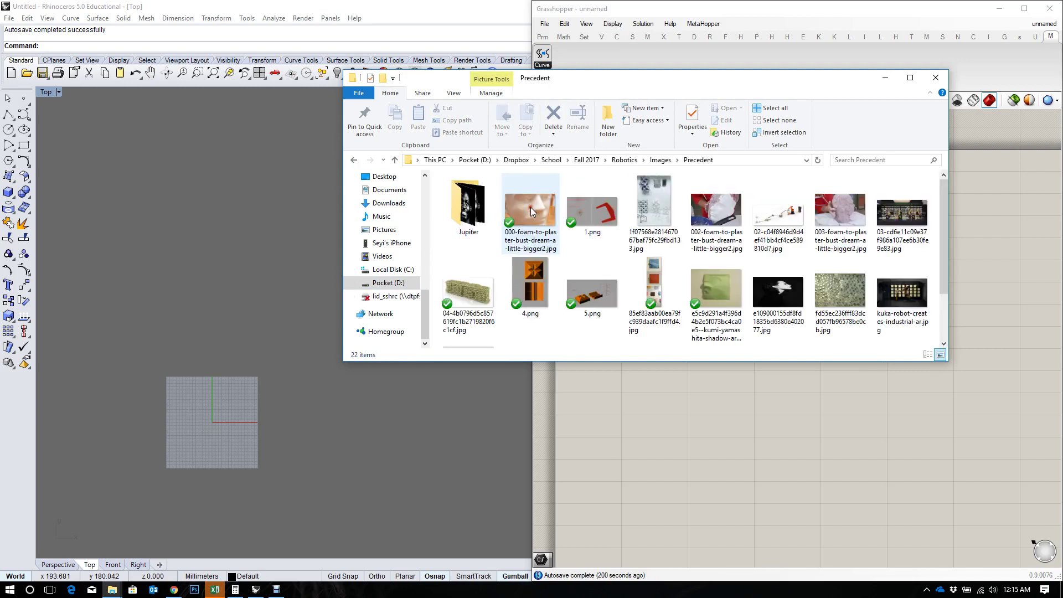
double_click(469, 209)
scroll(471, 213, down, 5)
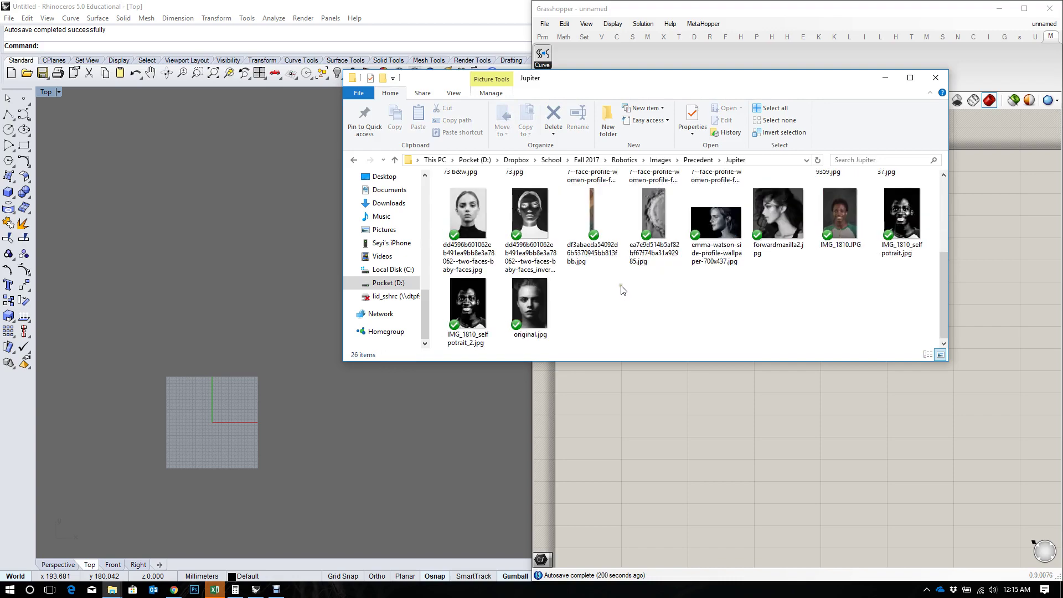
Step: Open original.jpg in Picasa Photo Viewer to view the source portrait, and return to Grasshopper
click(537, 304)
double_click(537, 304)
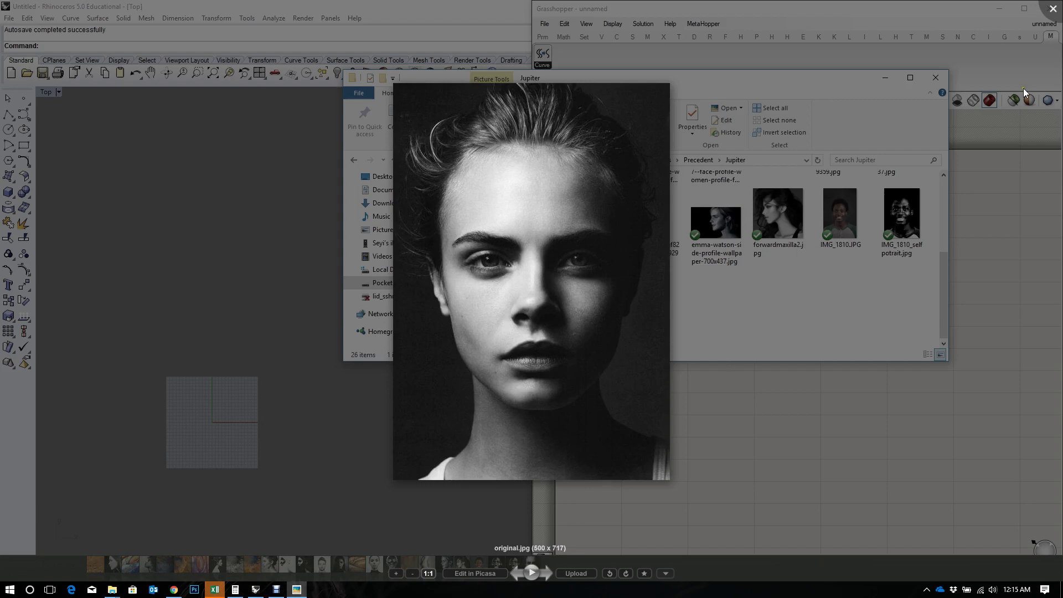
click(861, 82)
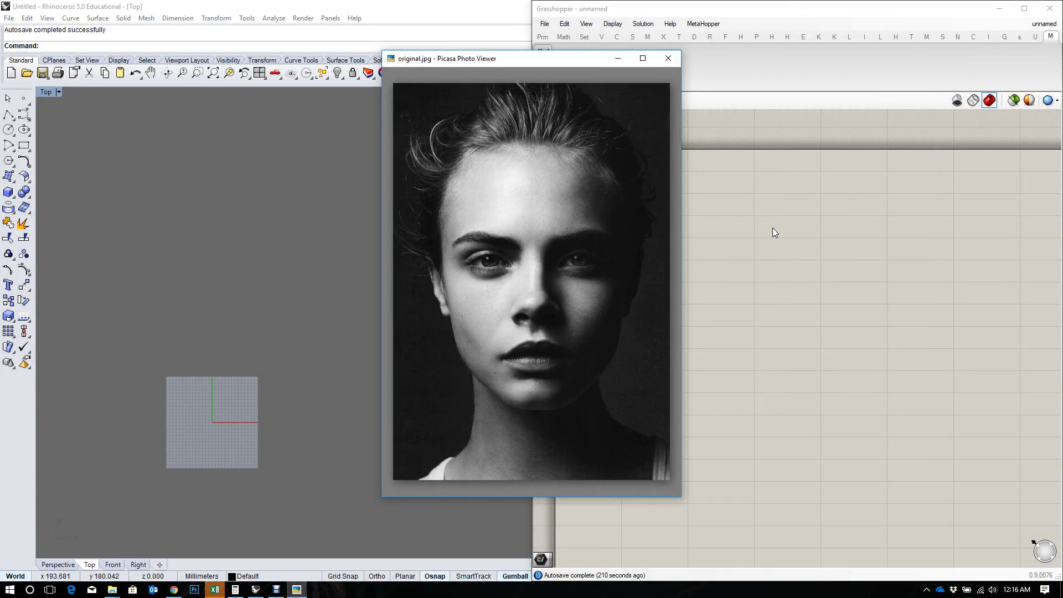
click(741, 228)
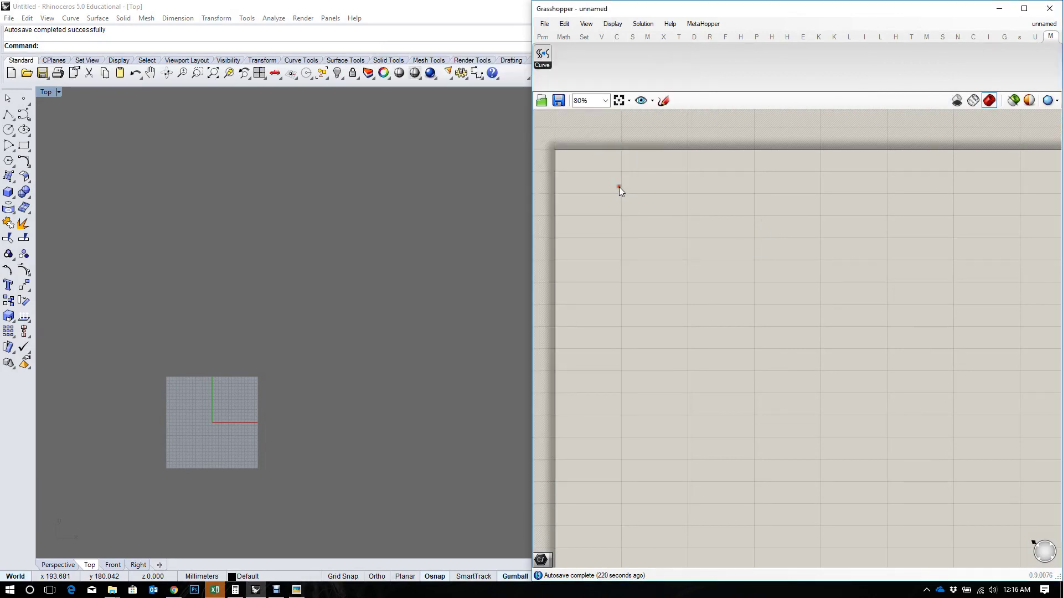
Step: Add a Rectangle component near the upper corner of the Grasshopper canvas
double_click(619, 188)
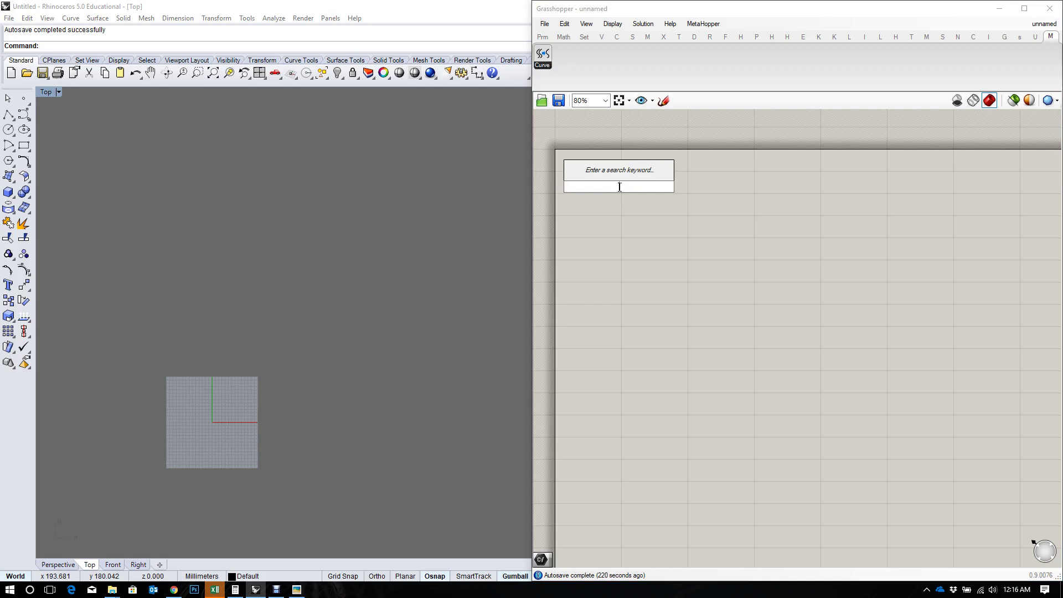
text(rec)
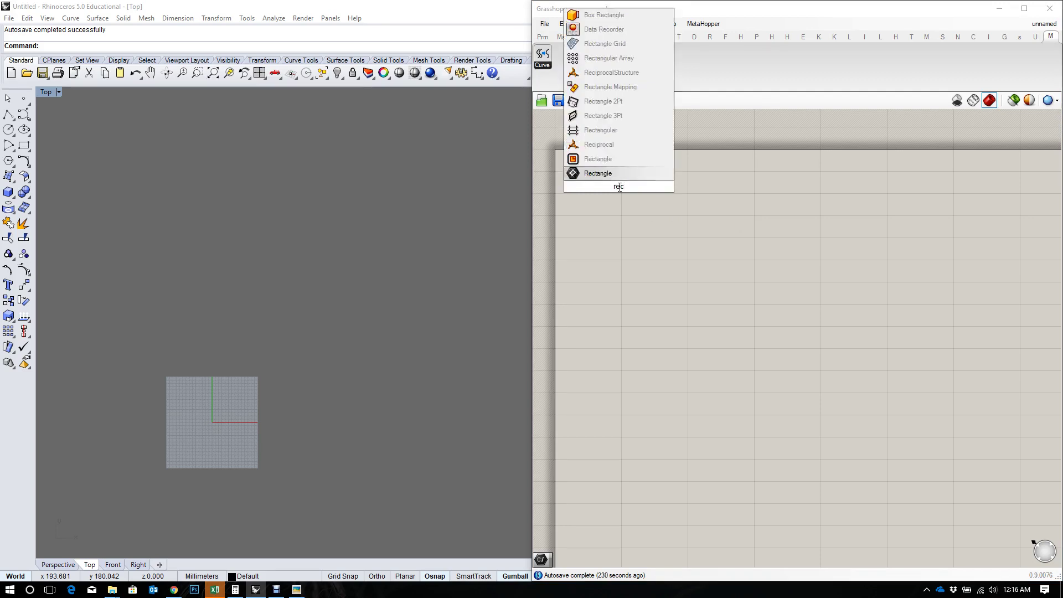
click(618, 173)
drag(620, 185, 692, 230)
scroll(672, 220, up, 1)
right_drag(671, 219, 764, 258)
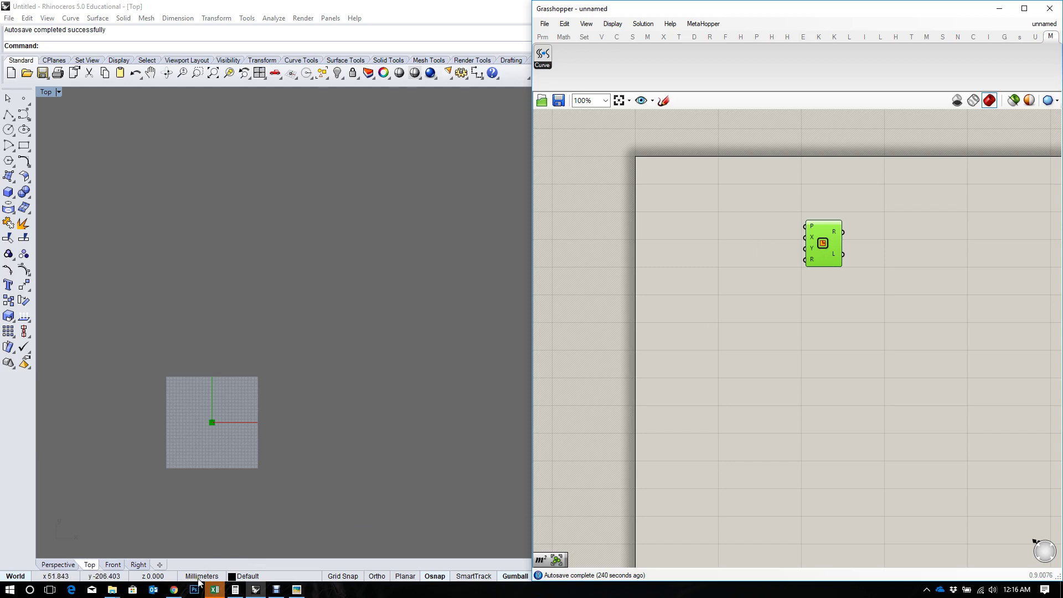
right_drag(848, 317, 824, 336)
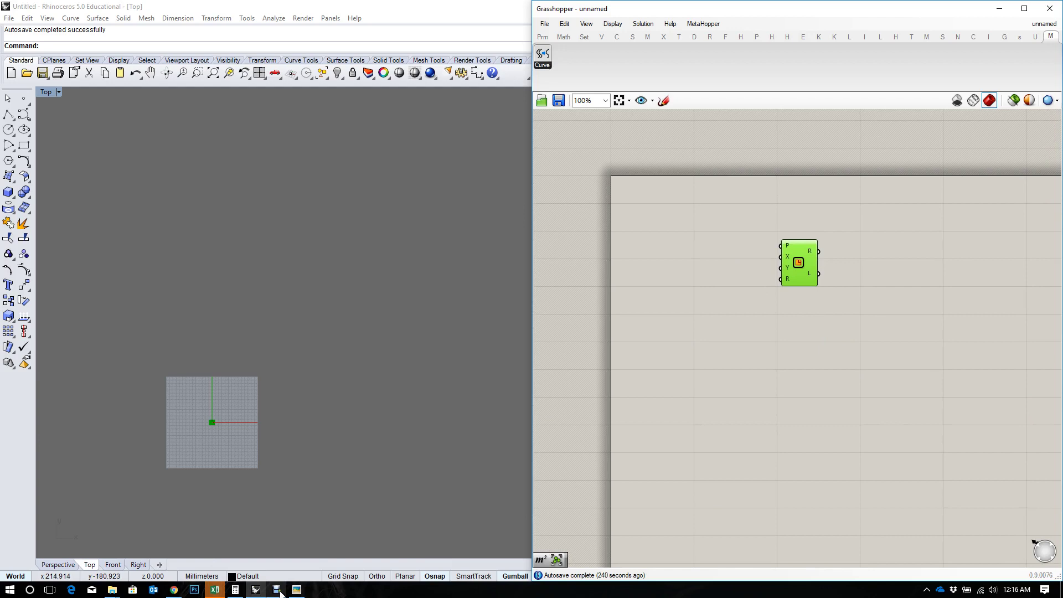
Step: Check the pixel width of original.jpg and connect a new number slider of 500 to the Rectangle's X input
click(297, 589)
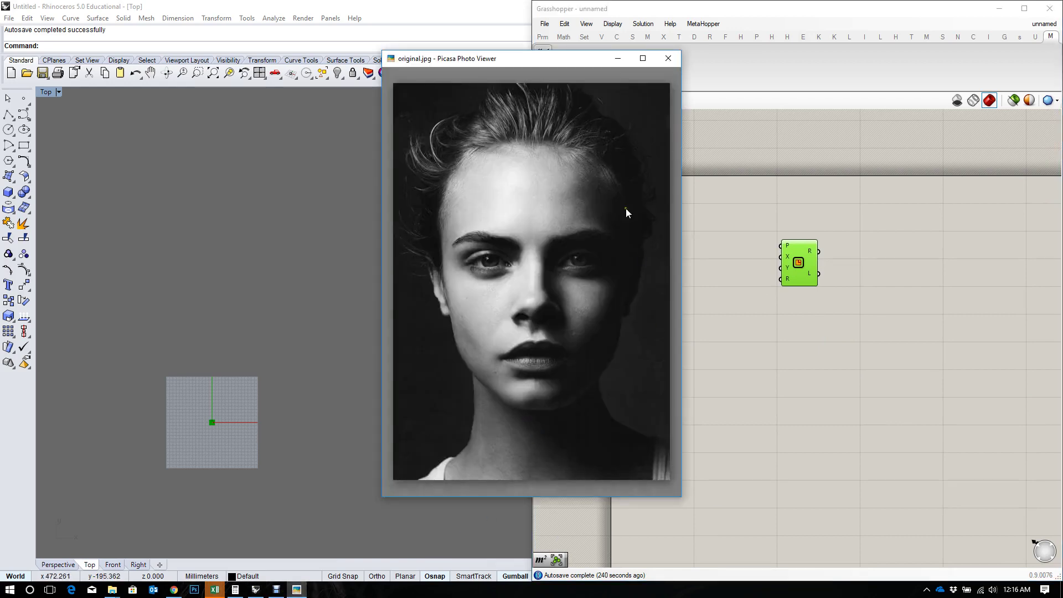
drag(529, 69, 576, 86)
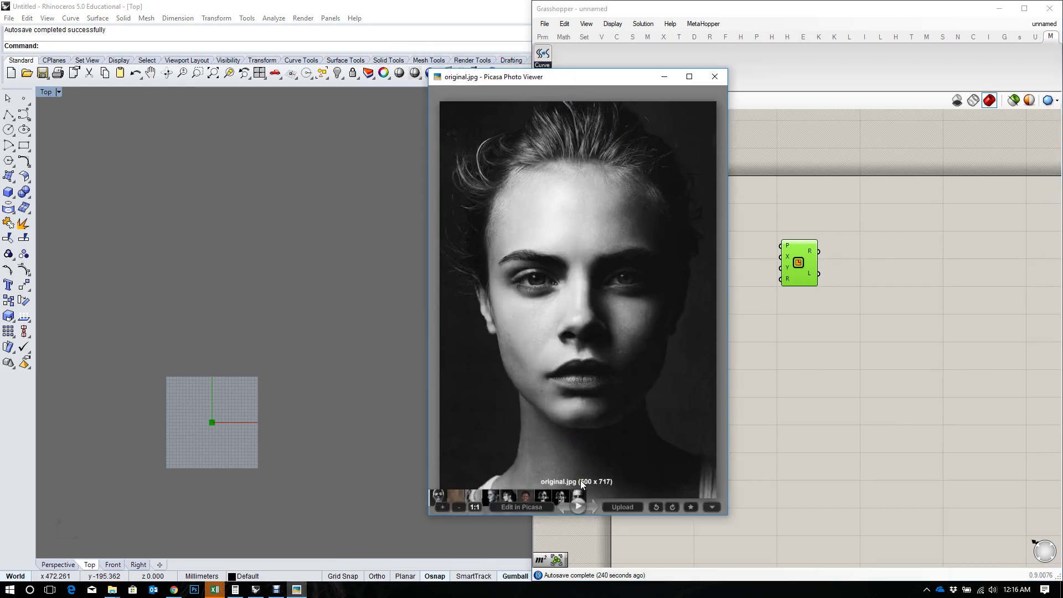
click(757, 307)
double_click(757, 307)
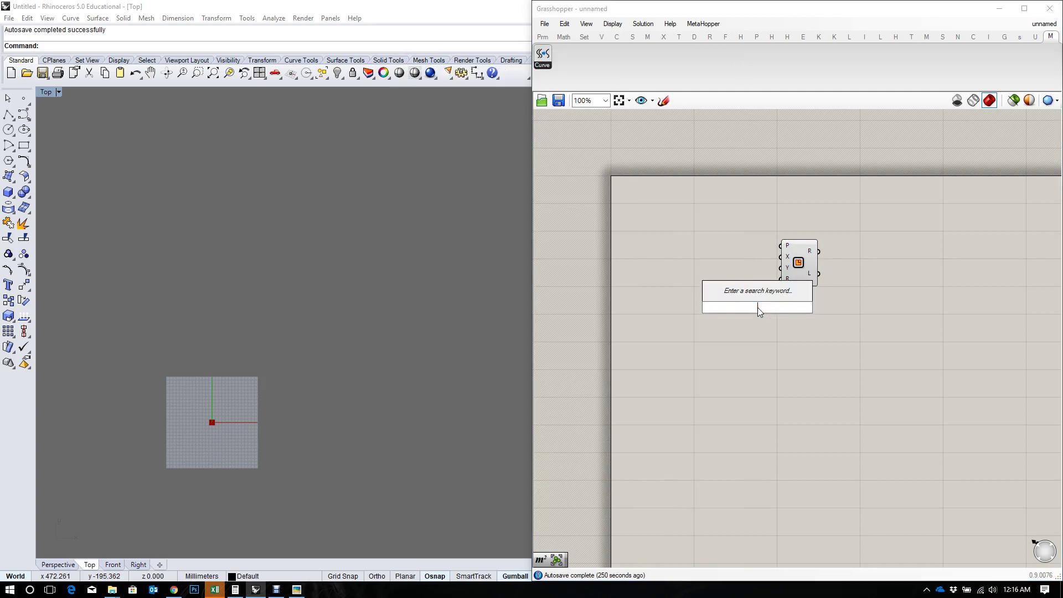
text(5)
key(Return)
key(Return)
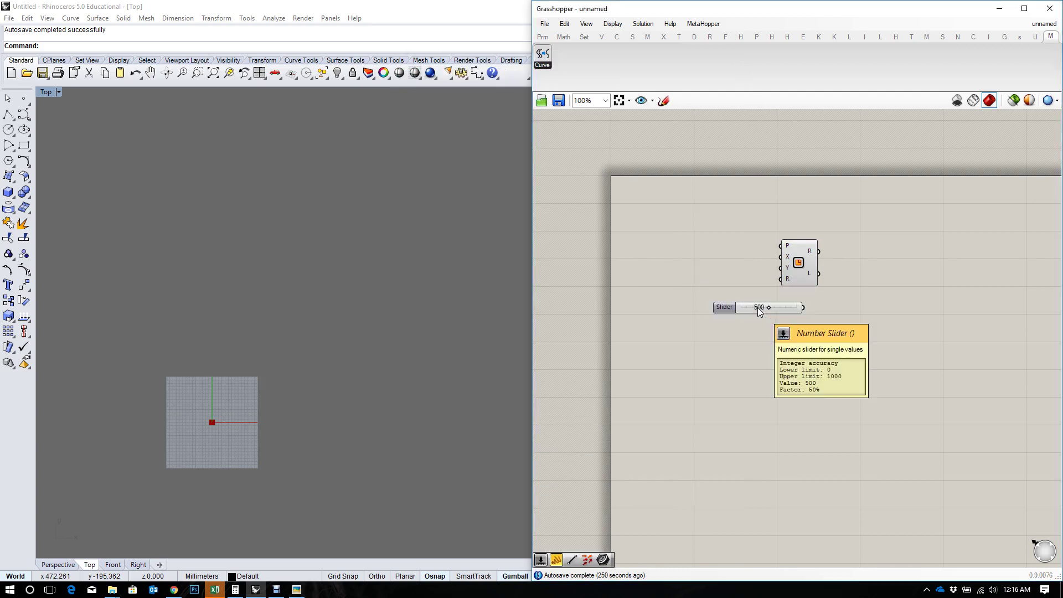
drag(781, 310, 818, 257)
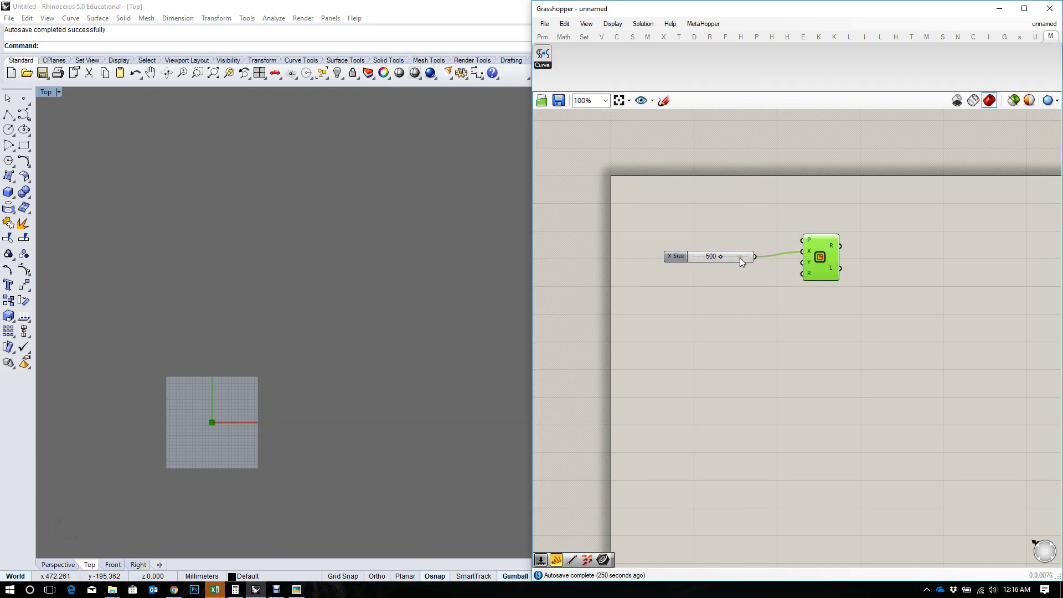
drag(740, 257, 742, 252)
Step: Duplicate the X Size slider below it, set the copy to 717 and connect it to the Rectangle's Y input
alt+drag(741, 252, 742, 285)
double_click(733, 283)
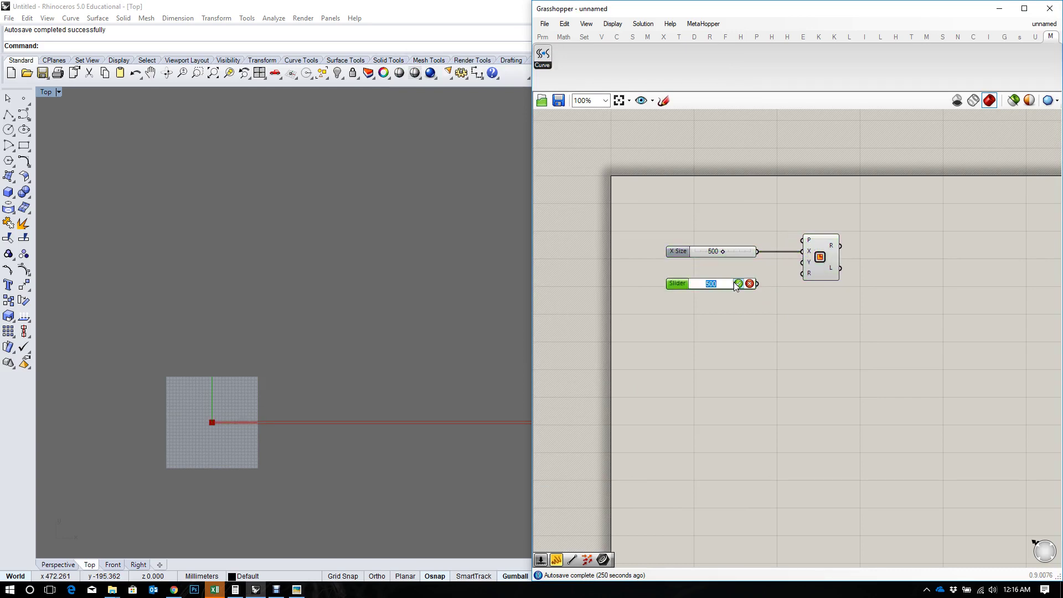
text(7117)
key(BackSpace)
key(BackSpace)
text(7)
click(738, 284)
drag(758, 284, 827, 283)
scroll(277, 407, up, 4)
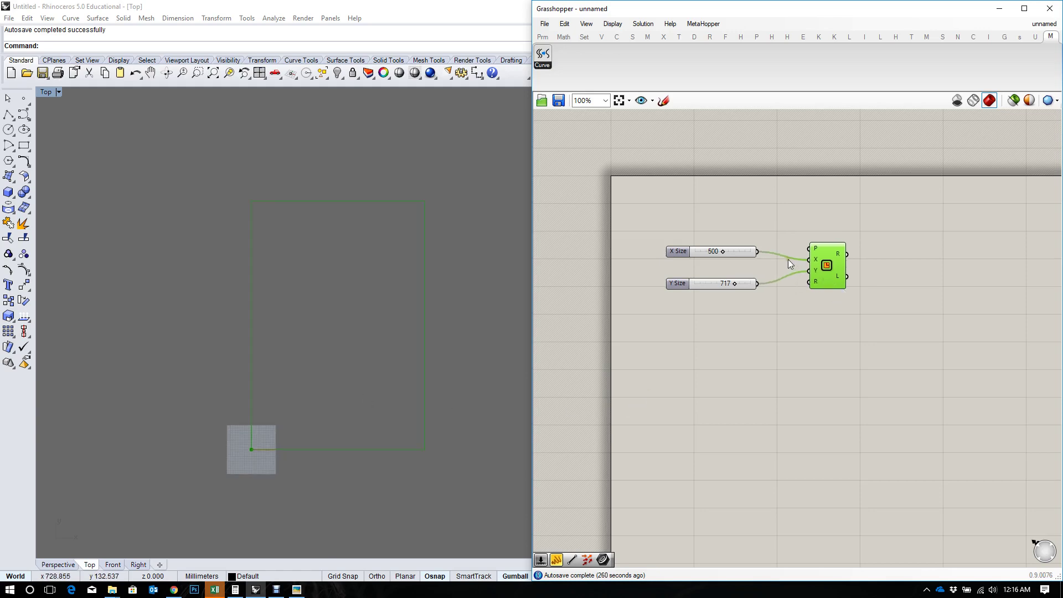
right_drag(751, 260, 755, 294)
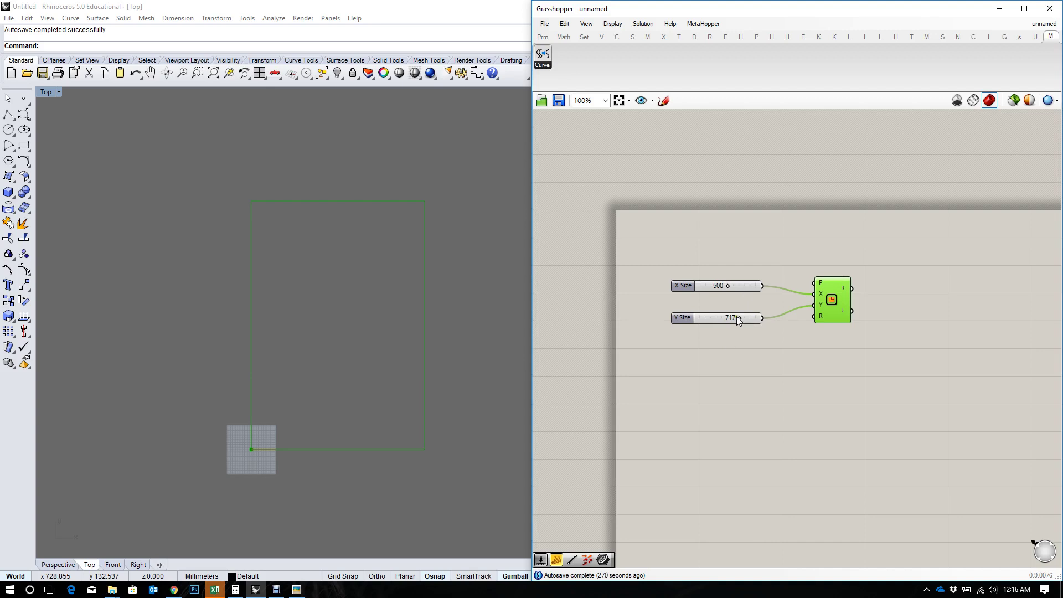
Step: Find and launch the Windows Calculator, and move its window clear of the Grasshopper sliders
click(10, 589)
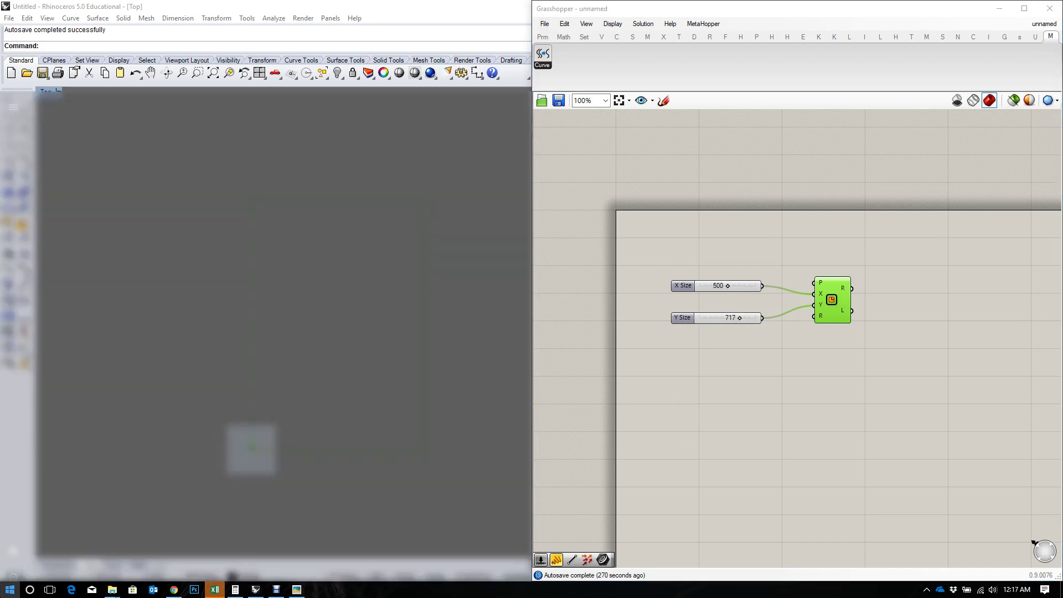
key(super)
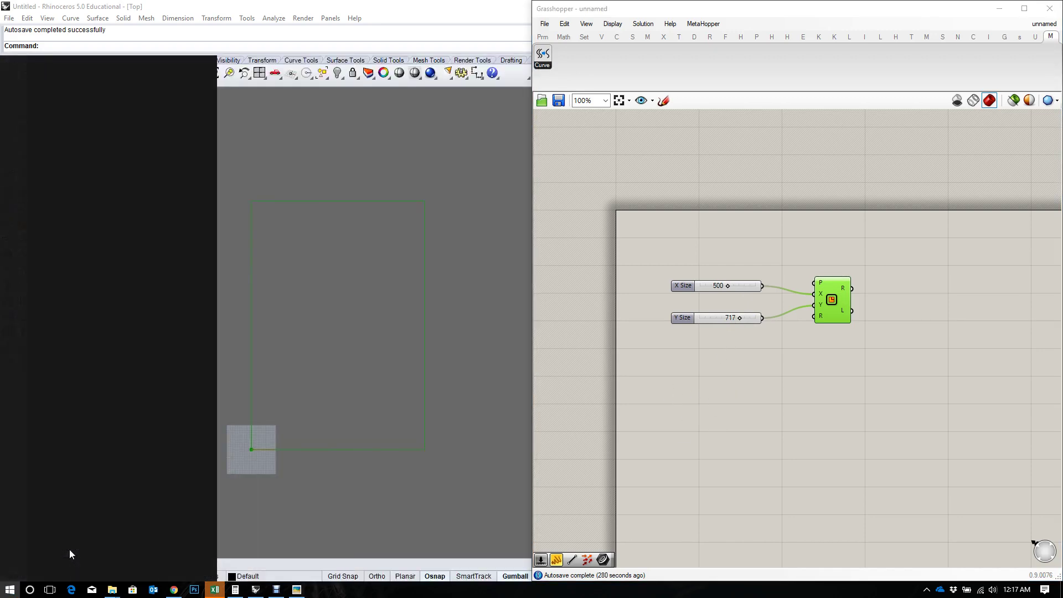
key(super)
text(cal)
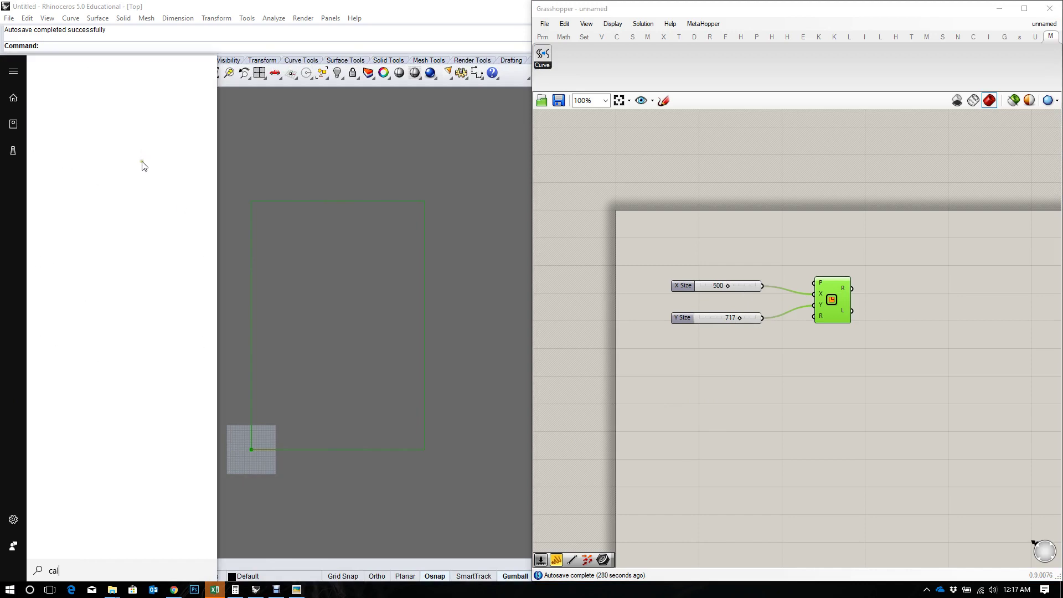
text(a)
key(BackSpace)
text(c)
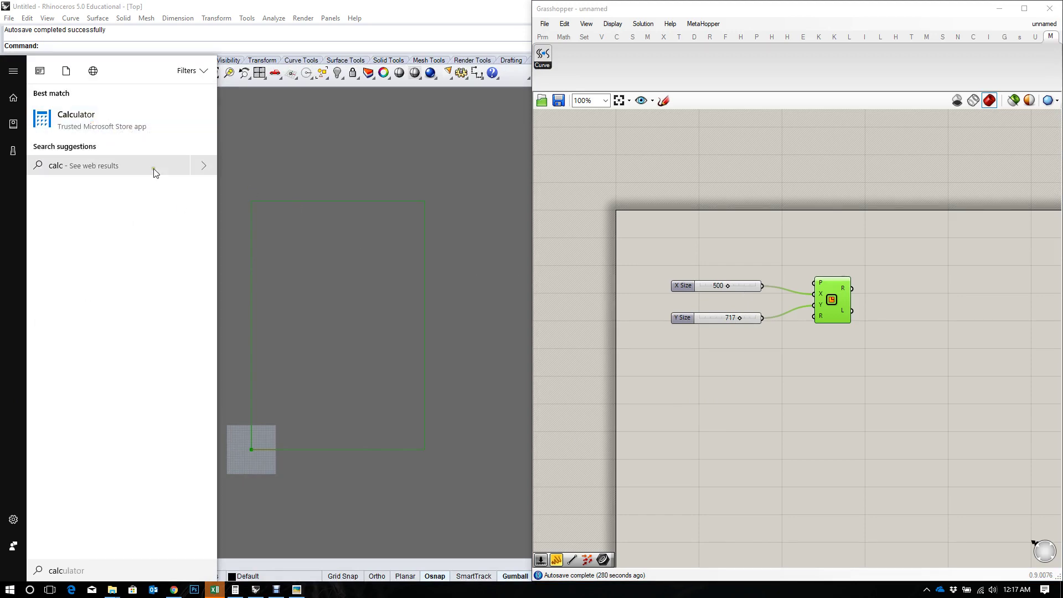
click(171, 115)
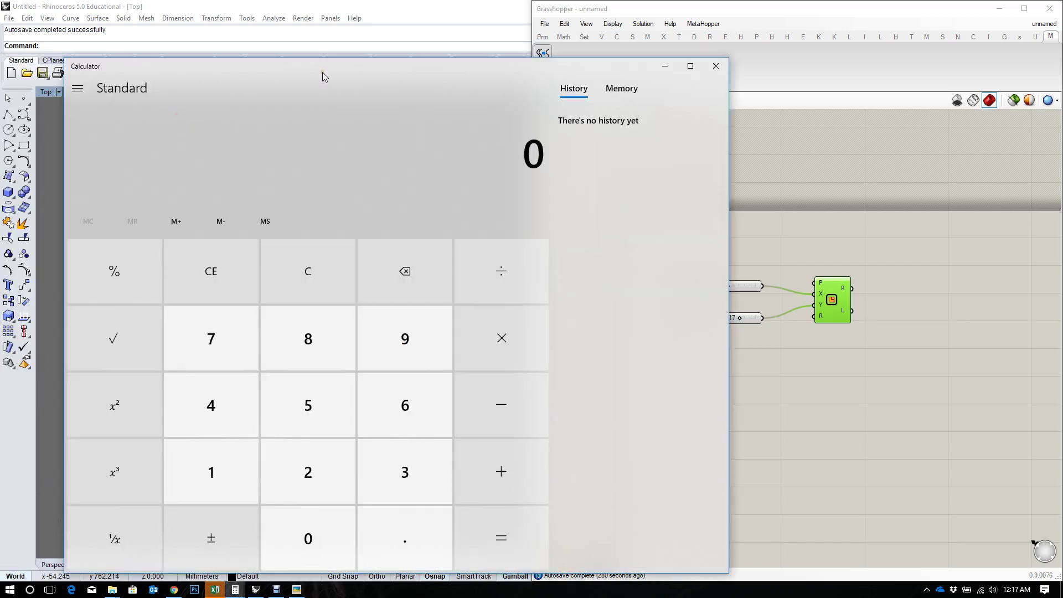
drag(322, 72, 225, 44)
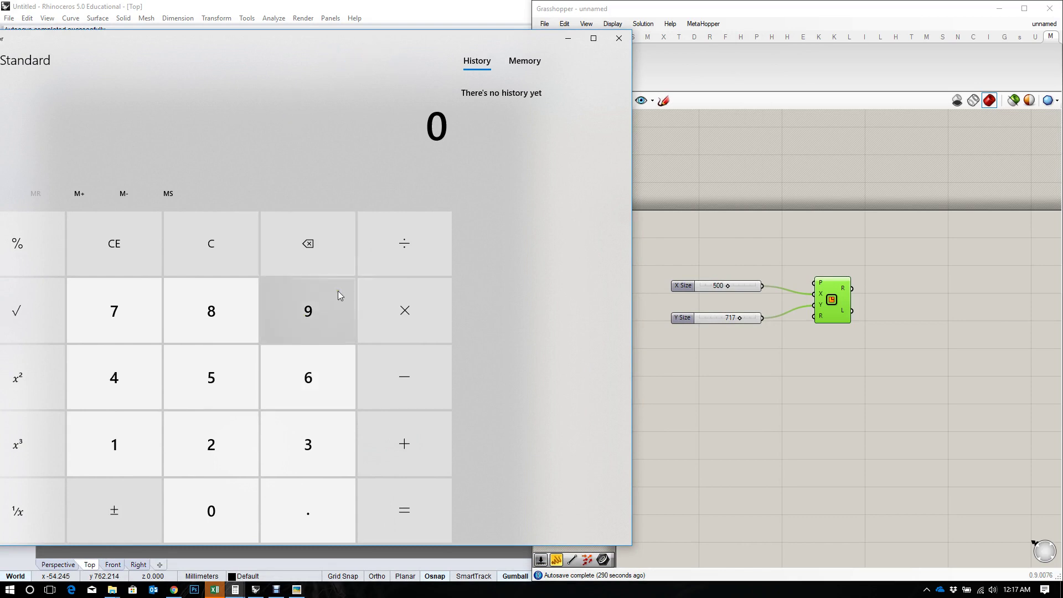
Step: Calculate the image's height-to-width ratio by dividing 717 by 500
text(717)
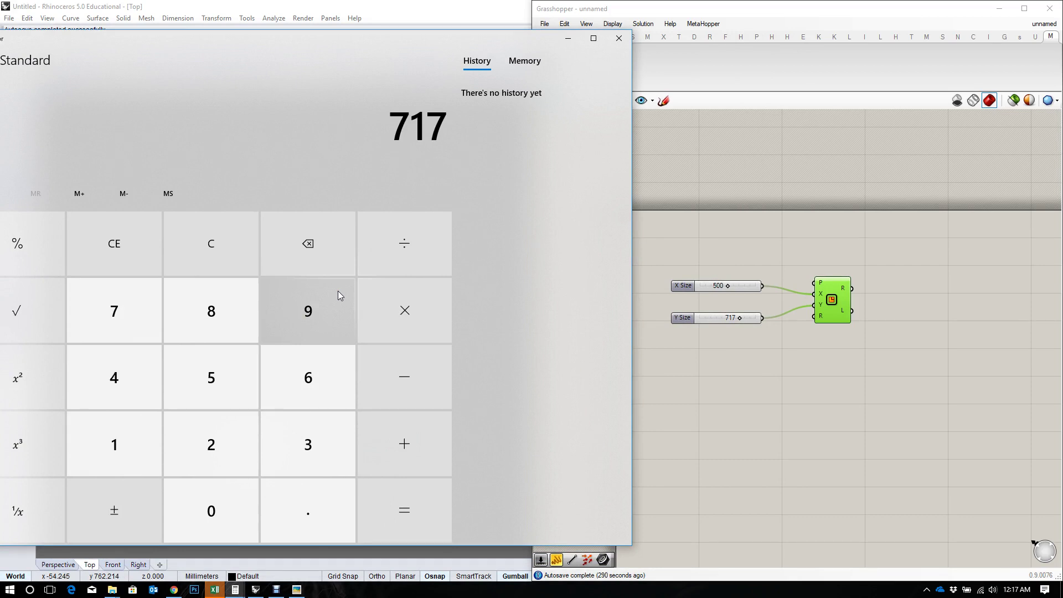
text( ÷ 500)
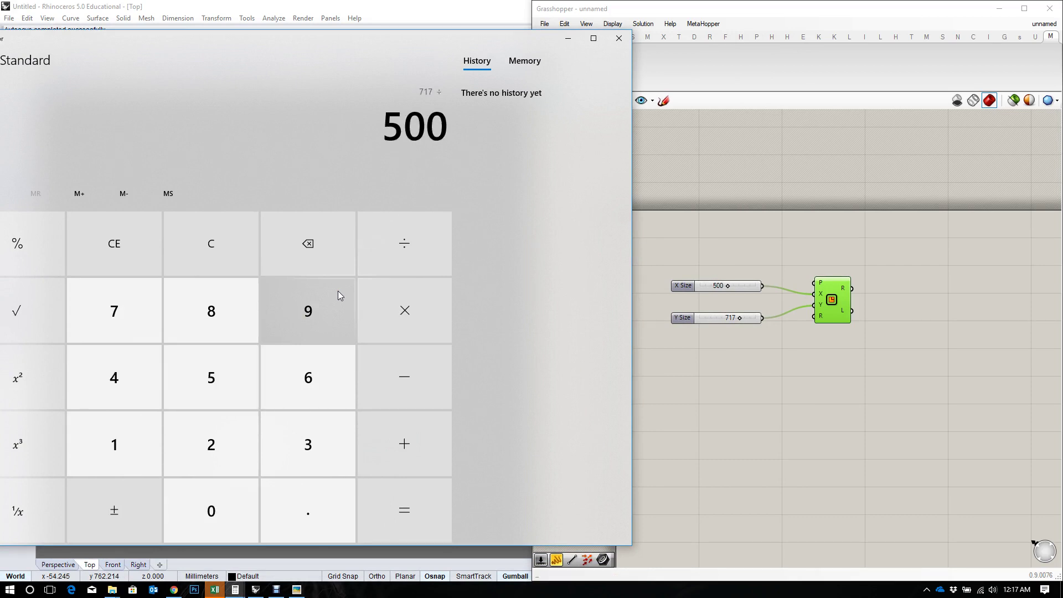
key(Return)
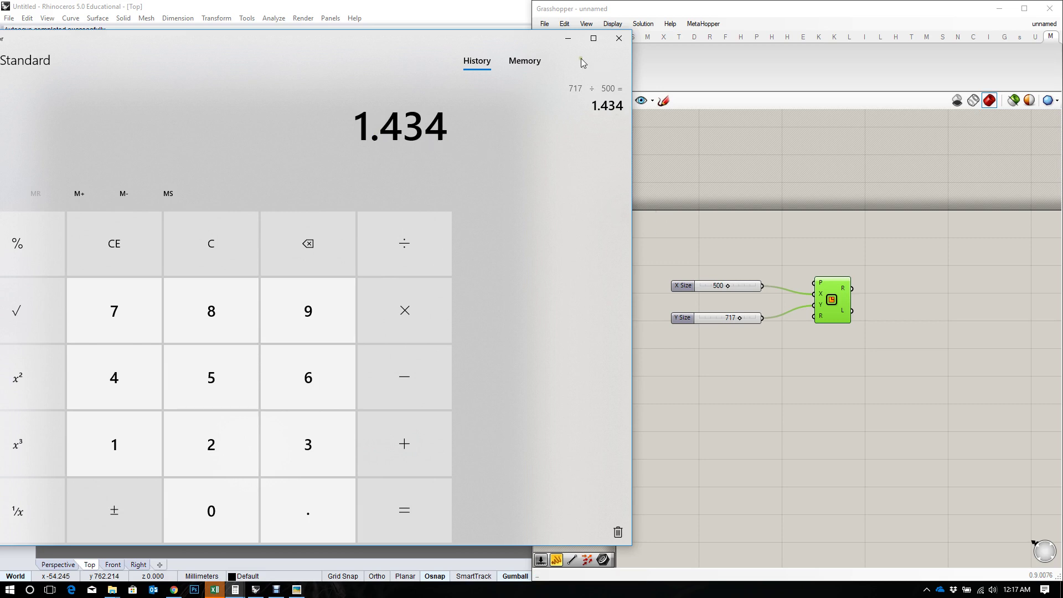
Step: Minimize the Calculator and add a Multiplication component below the Y Size slider
click(567, 38)
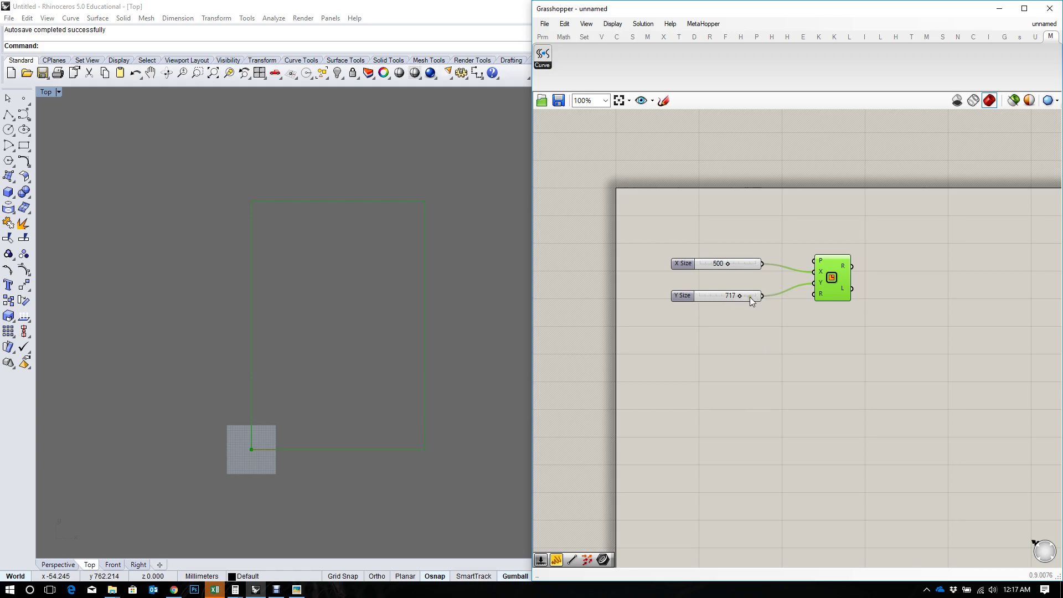
double_click(723, 334)
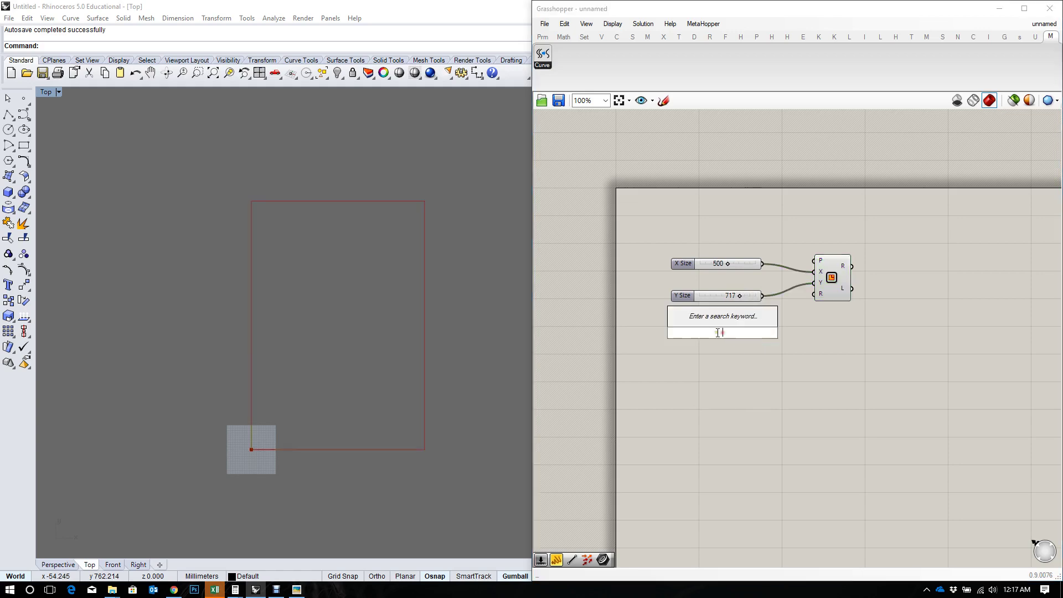
text(mul)
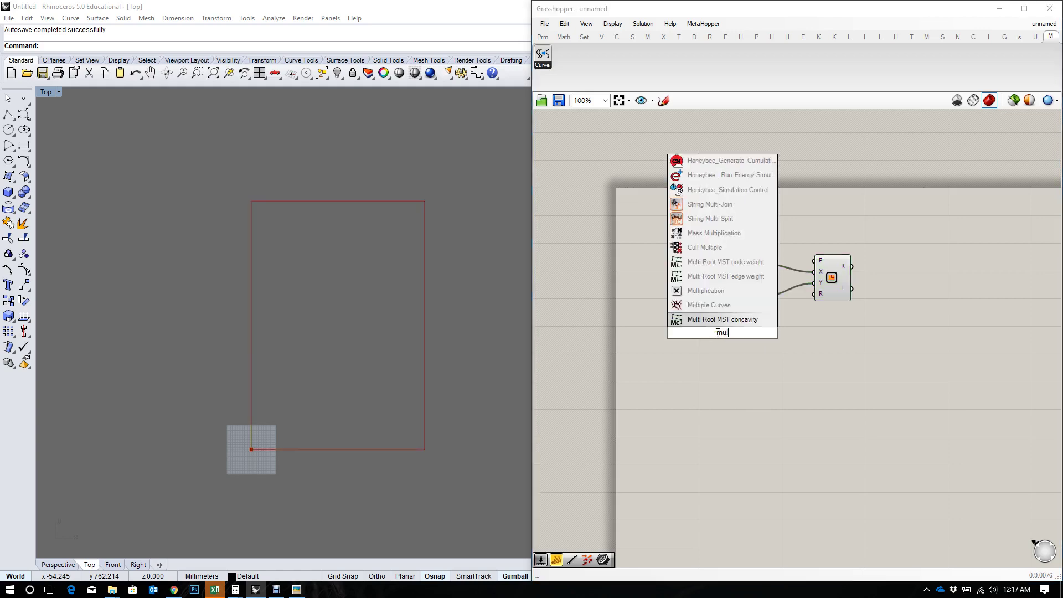
click(715, 292)
Step: Try a number slider of 1.43 as the multiplier and delete it after rechecking the ratio in the Calculator
double_click(704, 343)
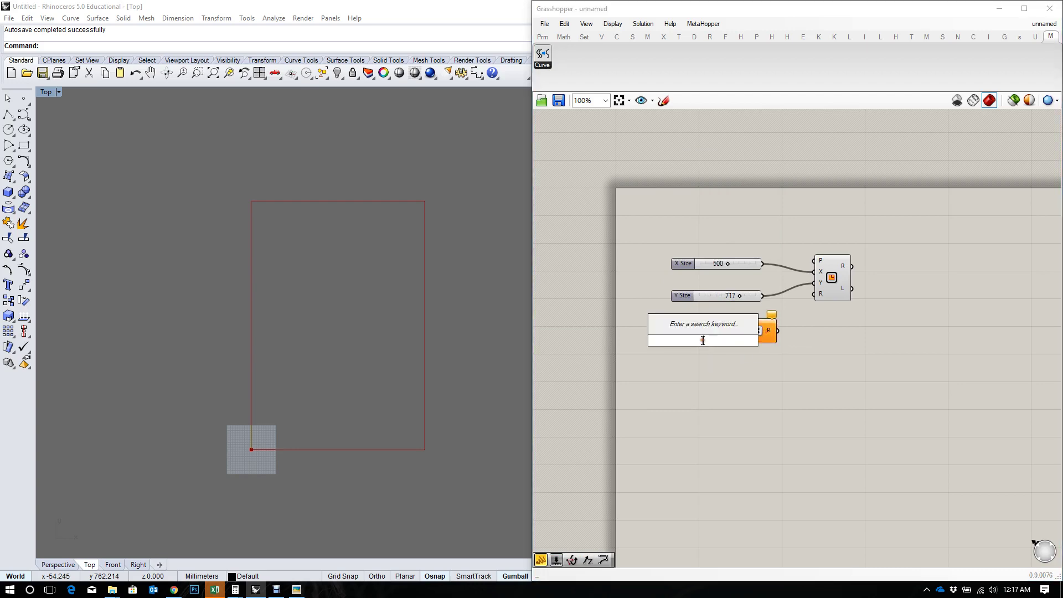
text(.1.43)
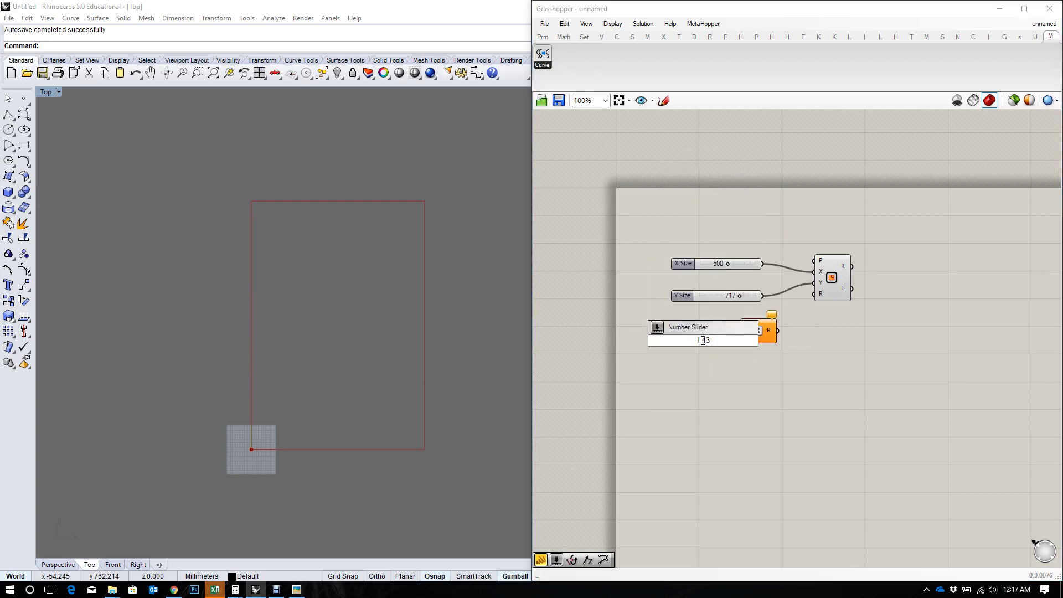
key(Return)
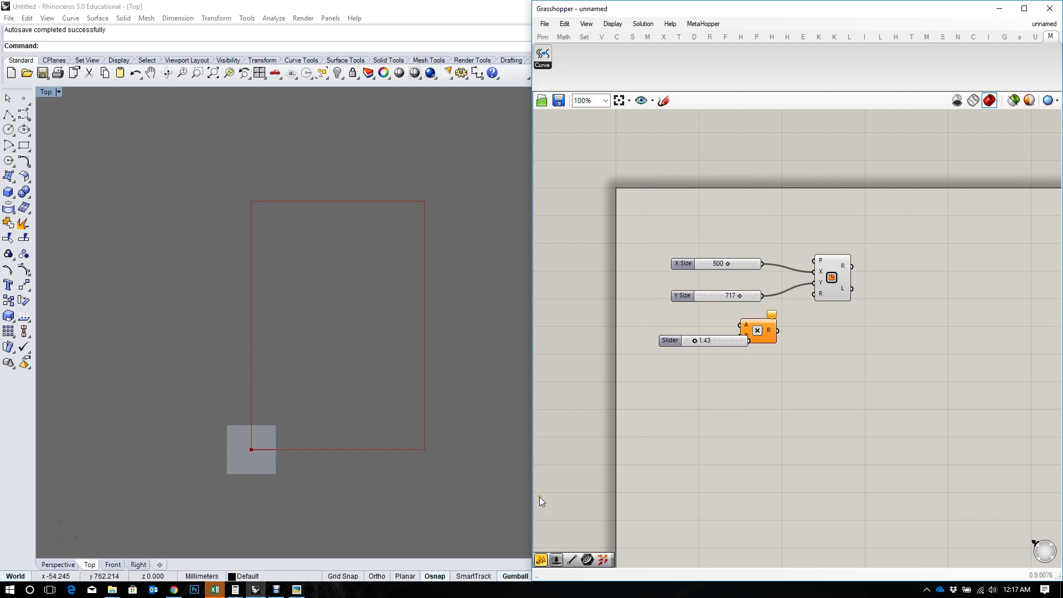
mouse_move(238, 591)
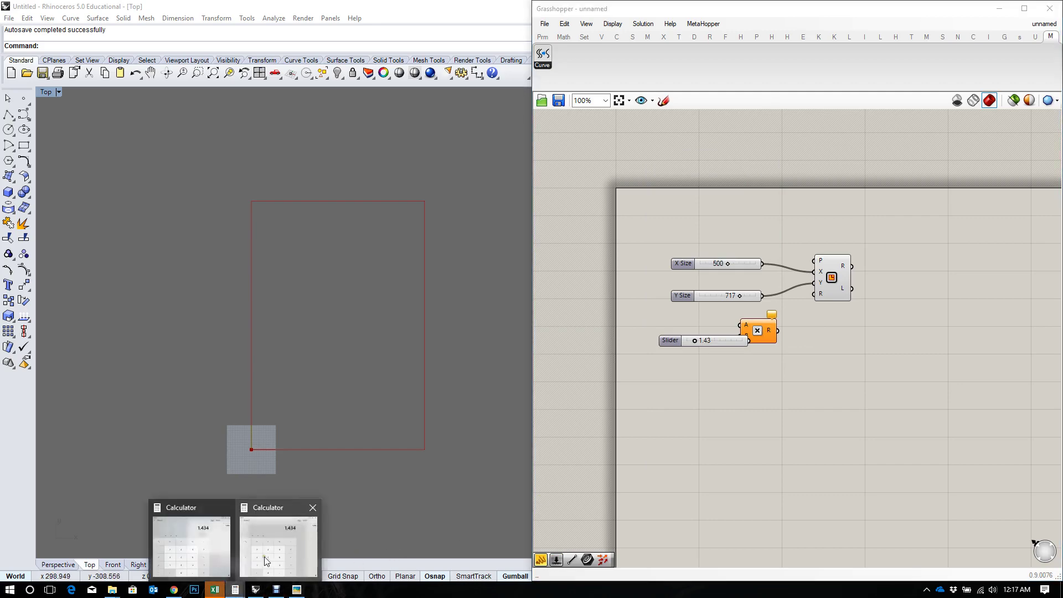
mouse_move(267, 560)
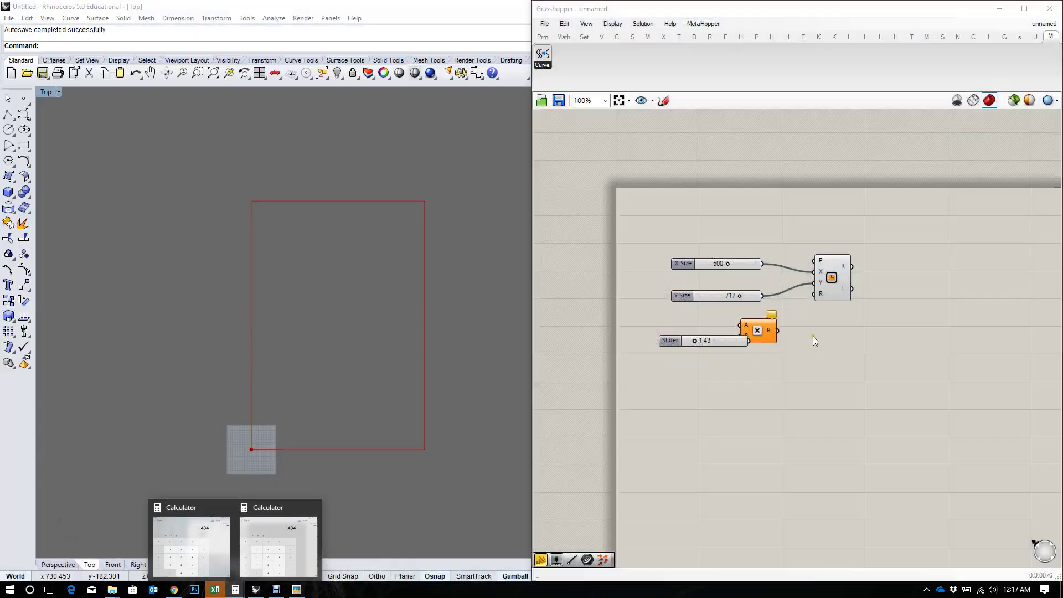
click(718, 346)
key(Delete)
Step: Multiply the 500 slider by a new 1.434 number slider and connect the result to the Rectangle's Y input
double_click(719, 348)
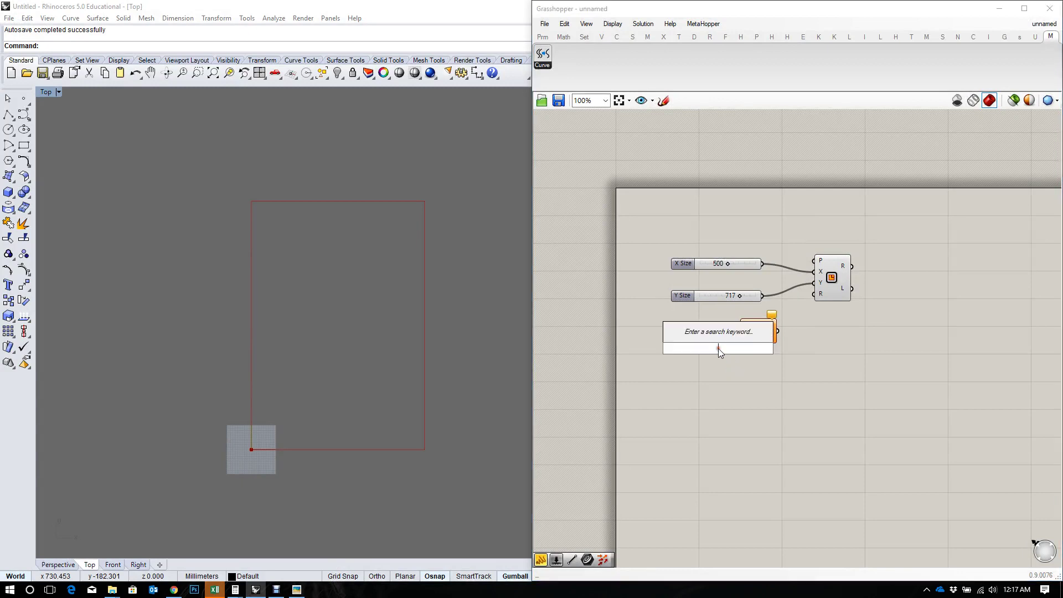
text(1.434)
key(Return)
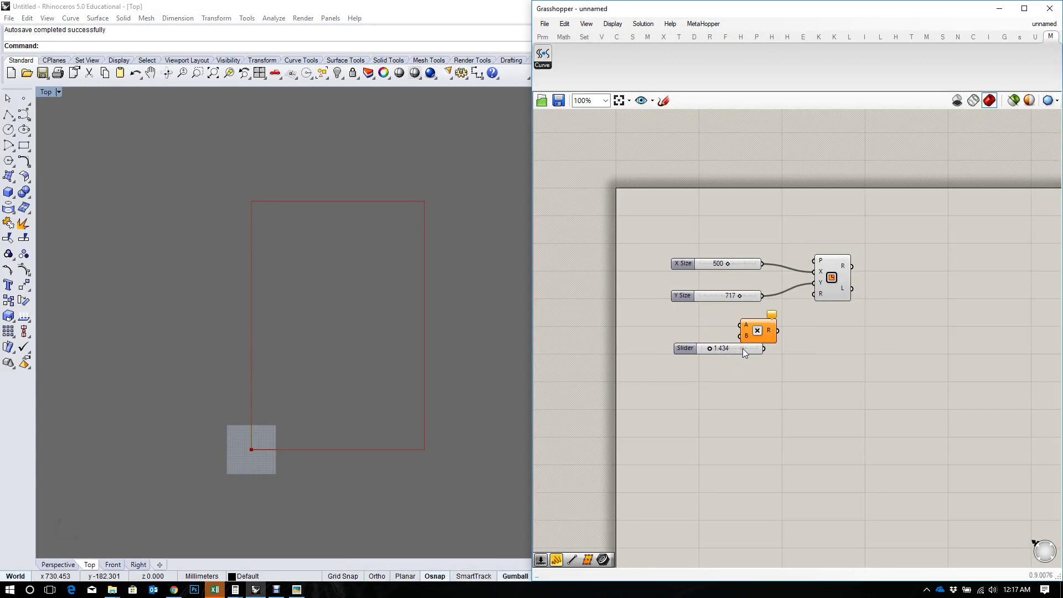
mouse_move(743, 348)
mouse_down()
mouse_move(719, 348)
mouse_move(740, 337)
mouse_up()
drag(750, 333, 773, 326)
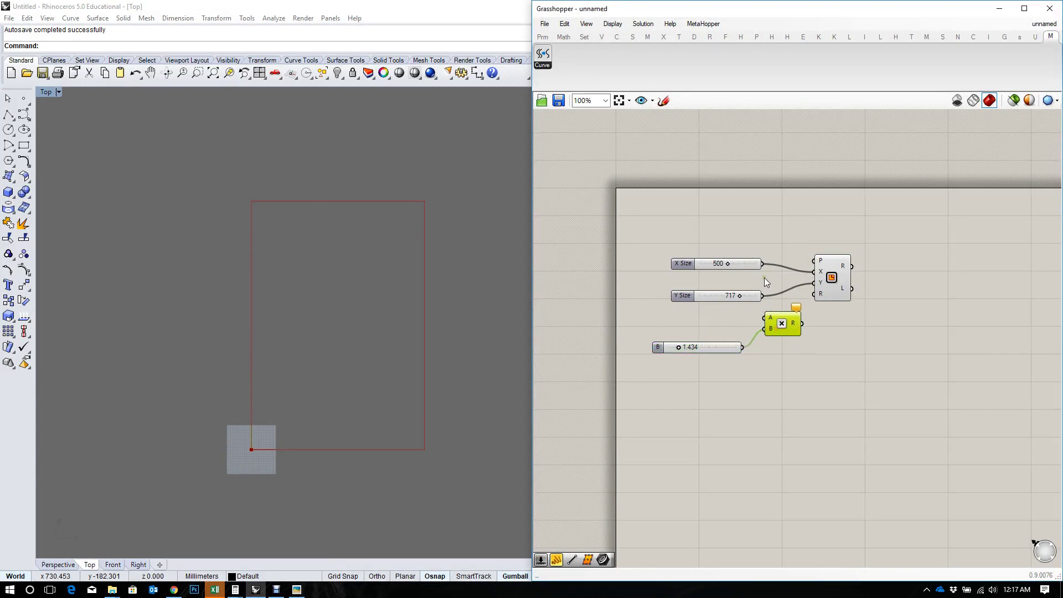
drag(762, 264, 846, 288)
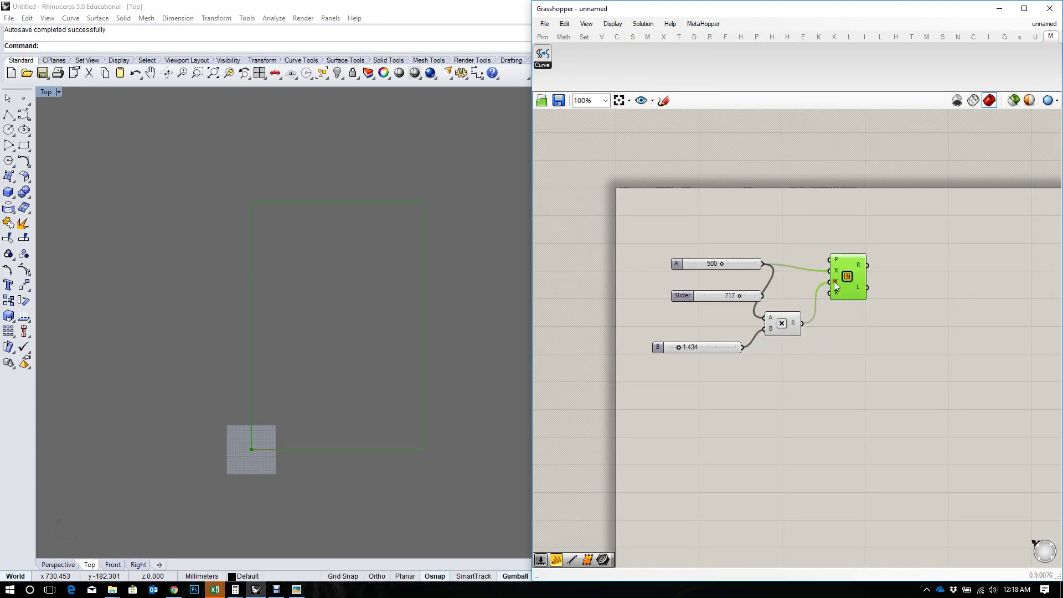
Step: Place a Panel below the Rectangle component and feed the Multiplication result into it
click(543, 37)
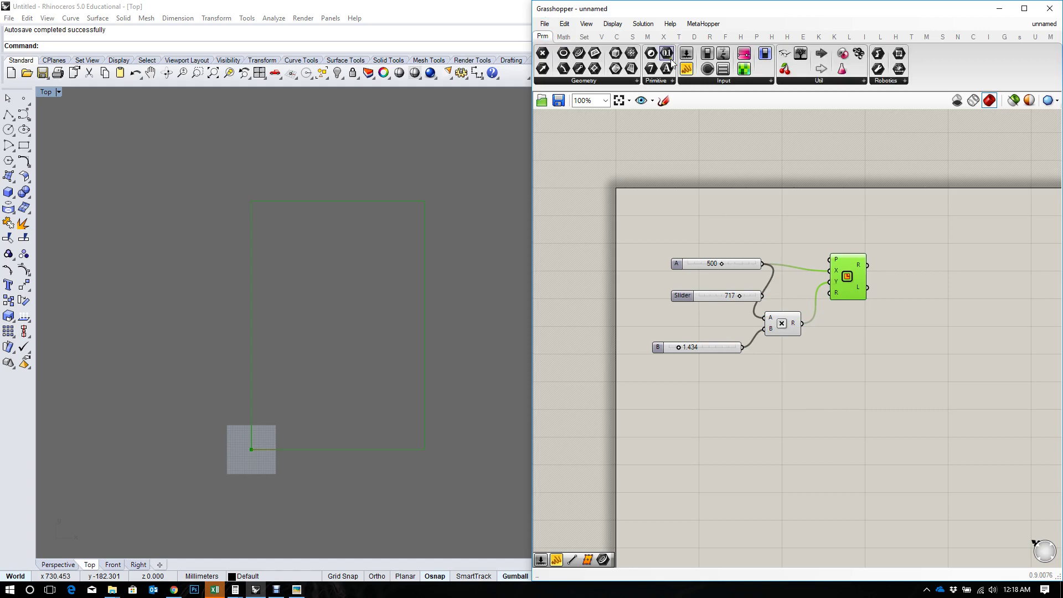
click(686, 68)
click(850, 334)
drag(850, 335, 810, 338)
drag(845, 343, 881, 343)
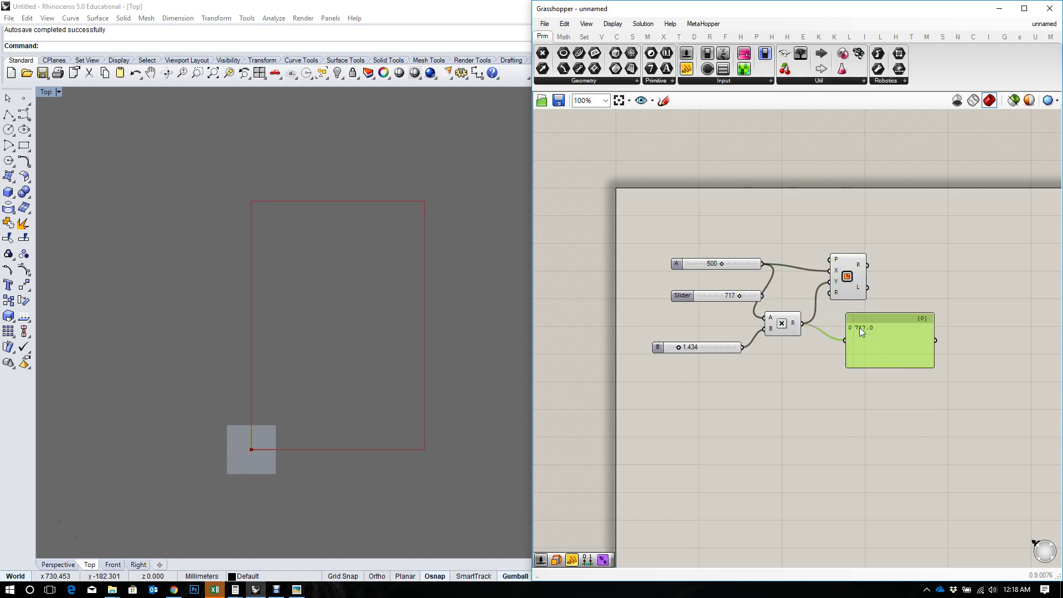
Step: Delete the unused 717 slider and arrange the two remaining sliders and the Multiplication component closer together
drag(745, 296, 776, 395)
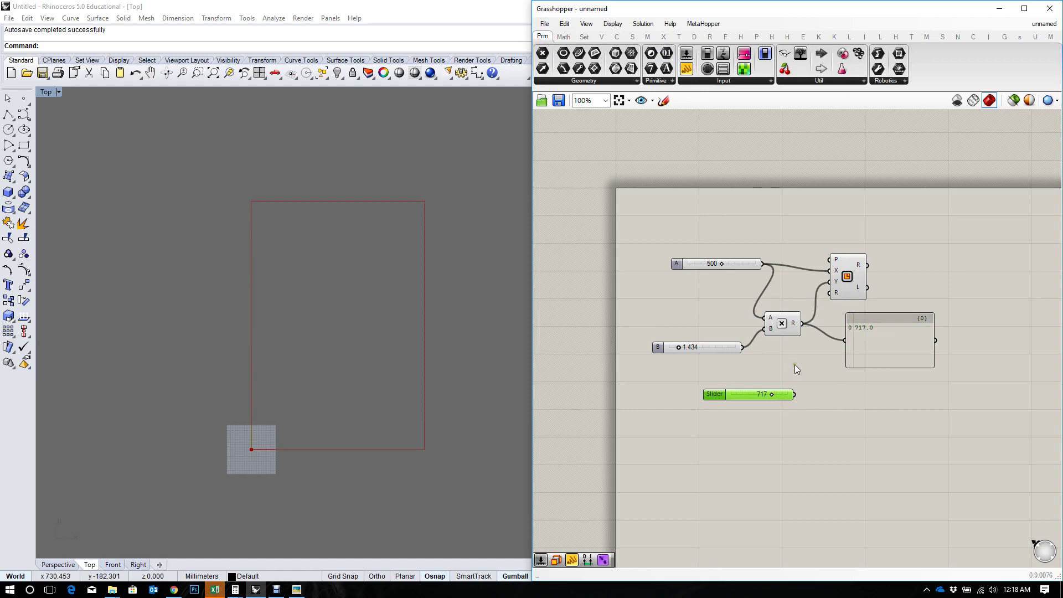
key(Delete)
drag(723, 344, 725, 323)
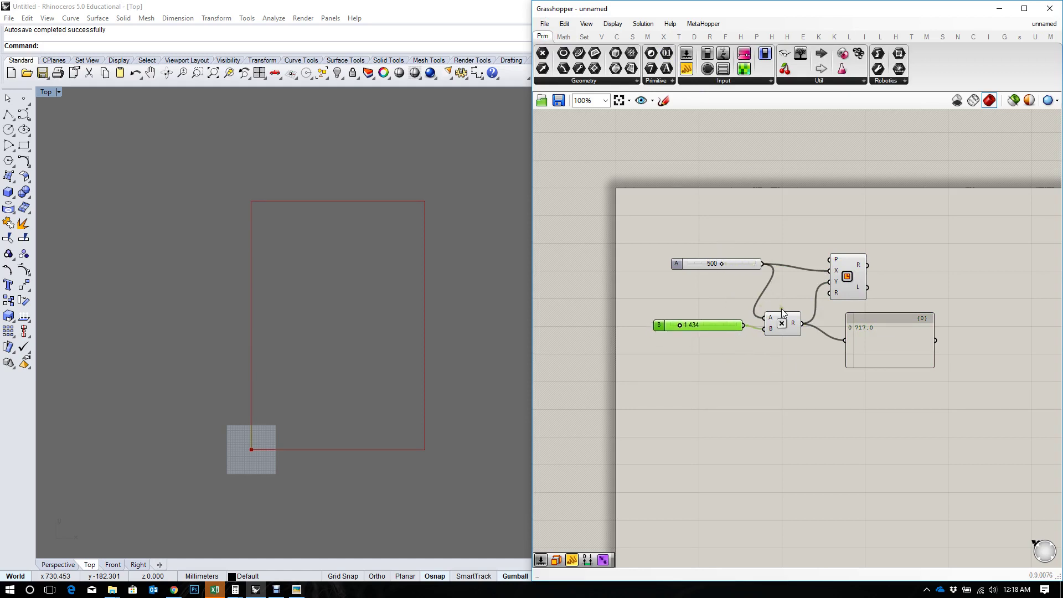
drag(781, 322, 785, 297)
drag(741, 323, 754, 310)
drag(744, 265, 737, 267)
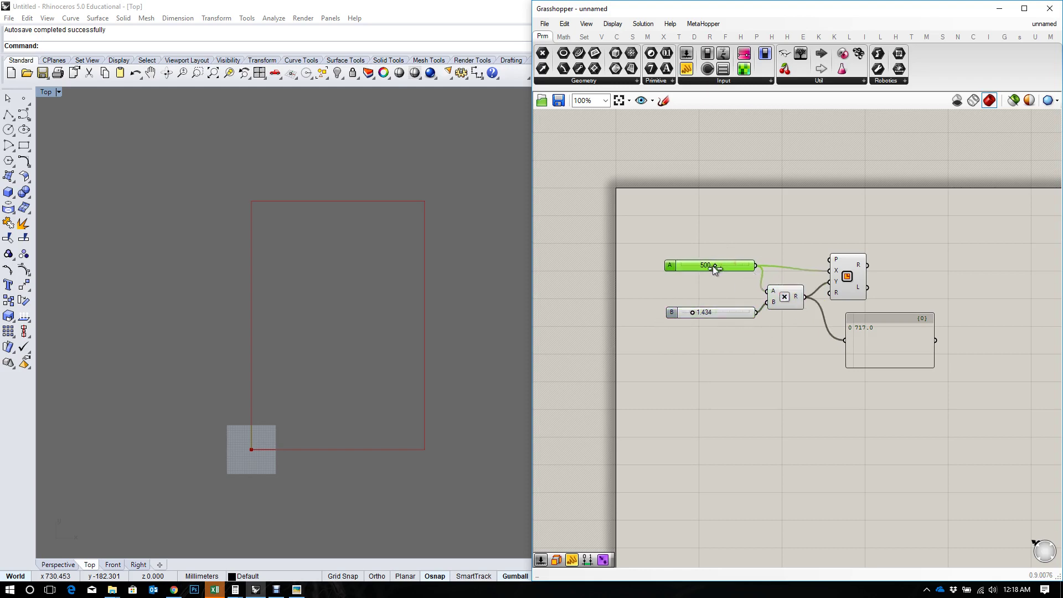
Step: Set the rectangle's width slider to 238
scroll(713, 266, up, 2)
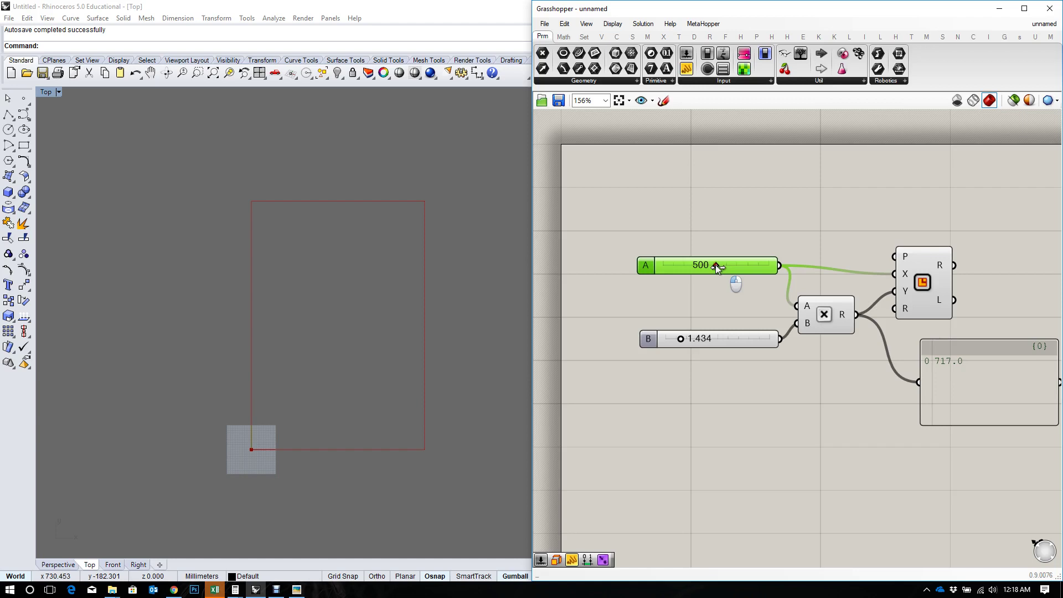
drag(715, 265, 688, 266)
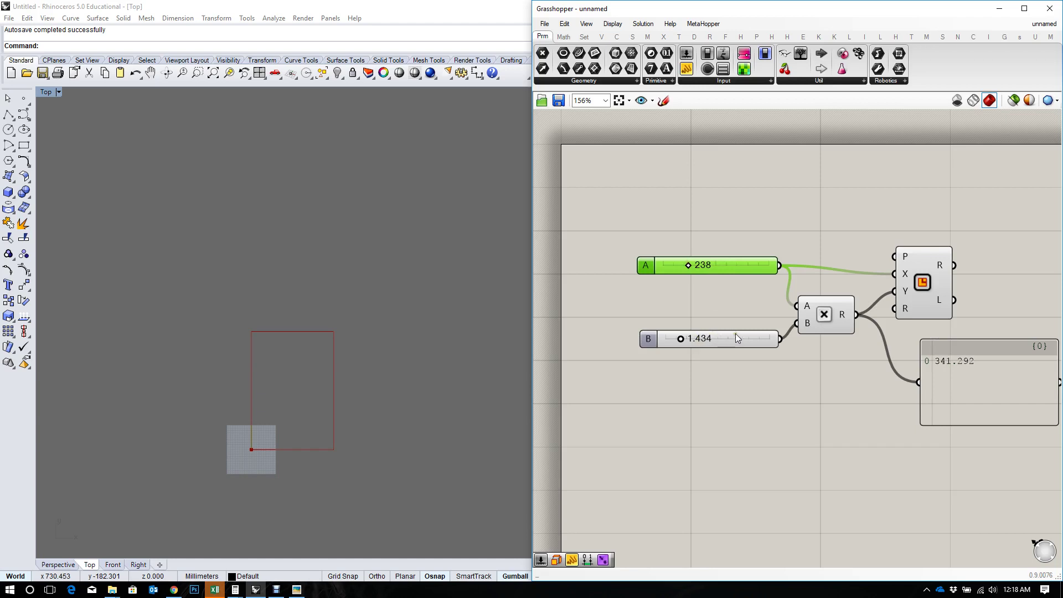
right_drag(735, 337, 656, 351)
click(847, 304)
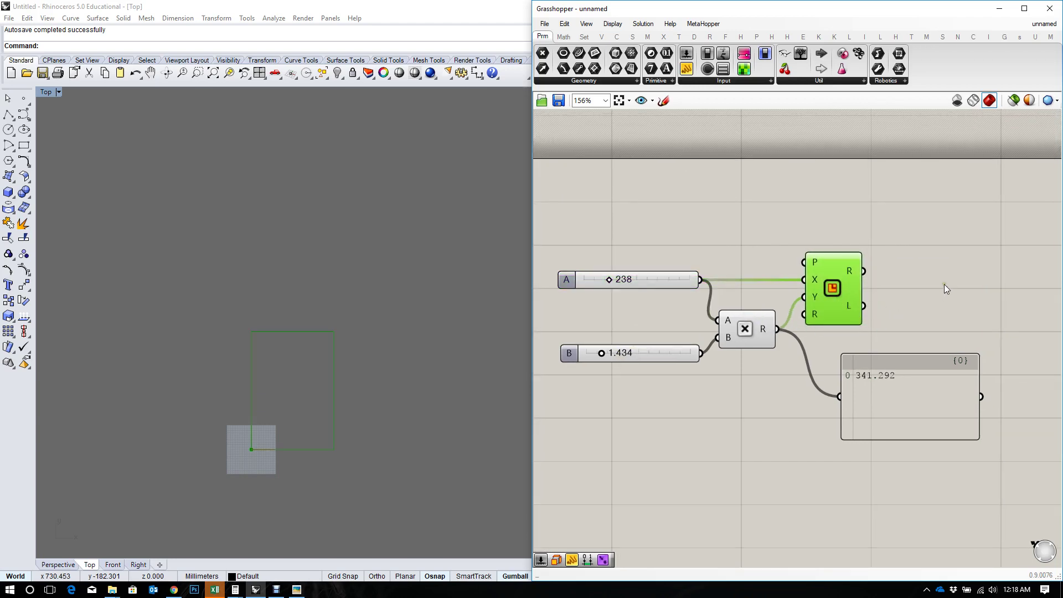
Step: Add an Import Image component on empty canvas above and to the right of the Rectangle component
double_click(925, 274)
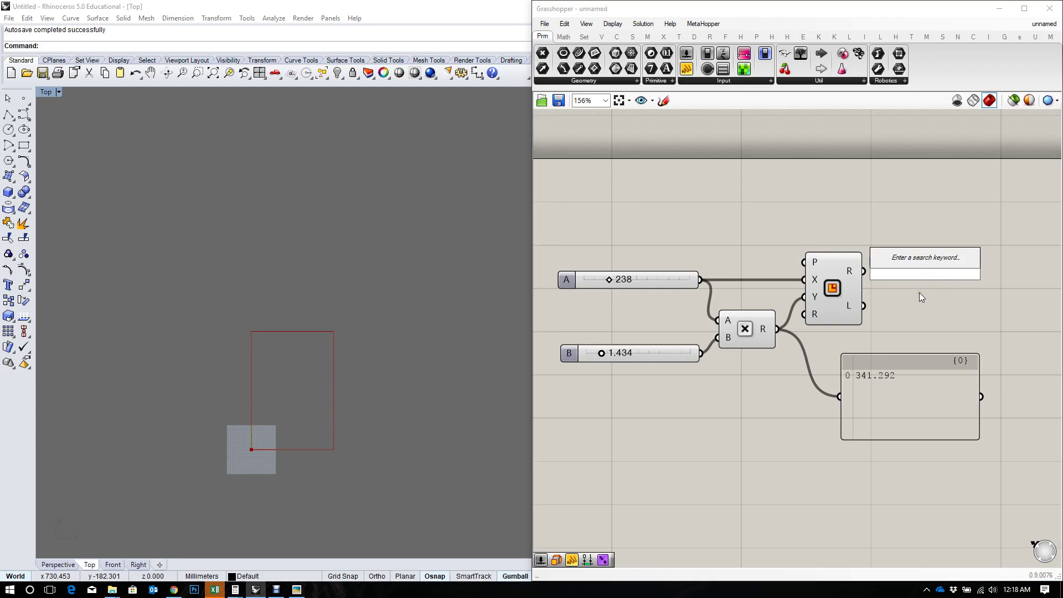
right_drag(937, 321, 812, 339)
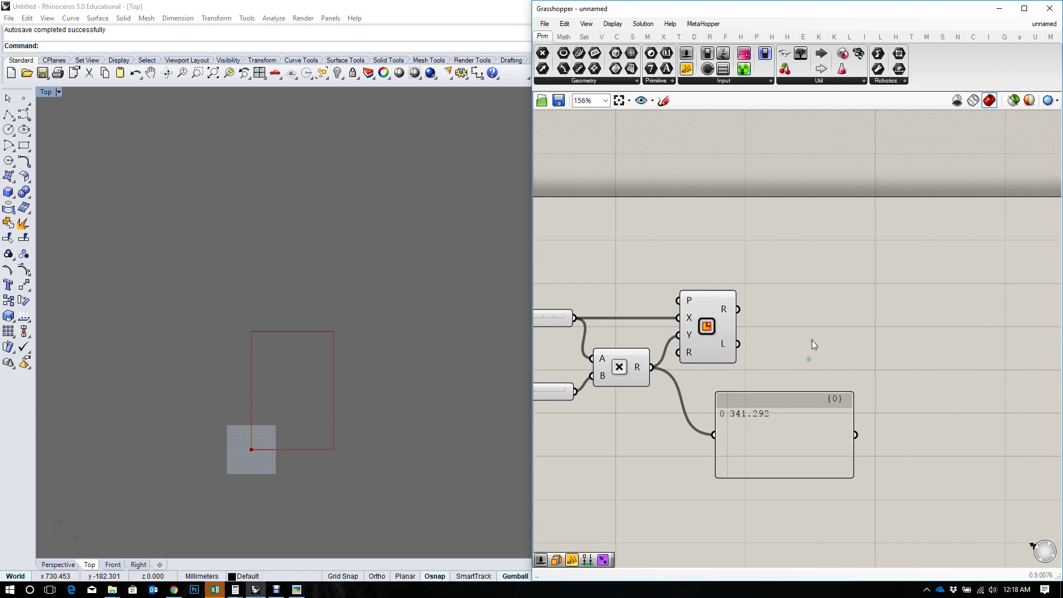
scroll(795, 289, down, 4)
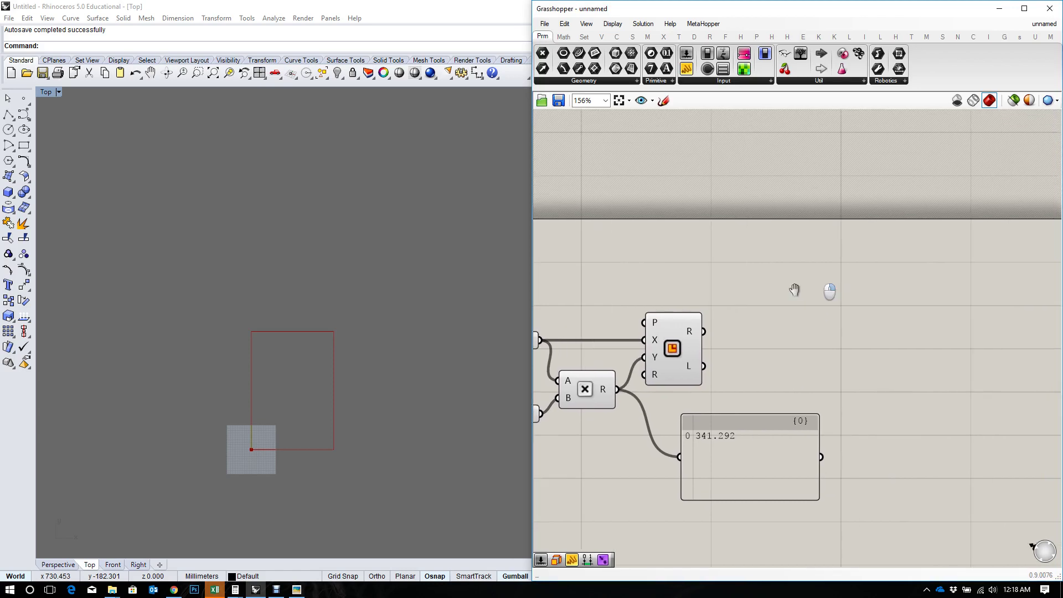
double_click(819, 274)
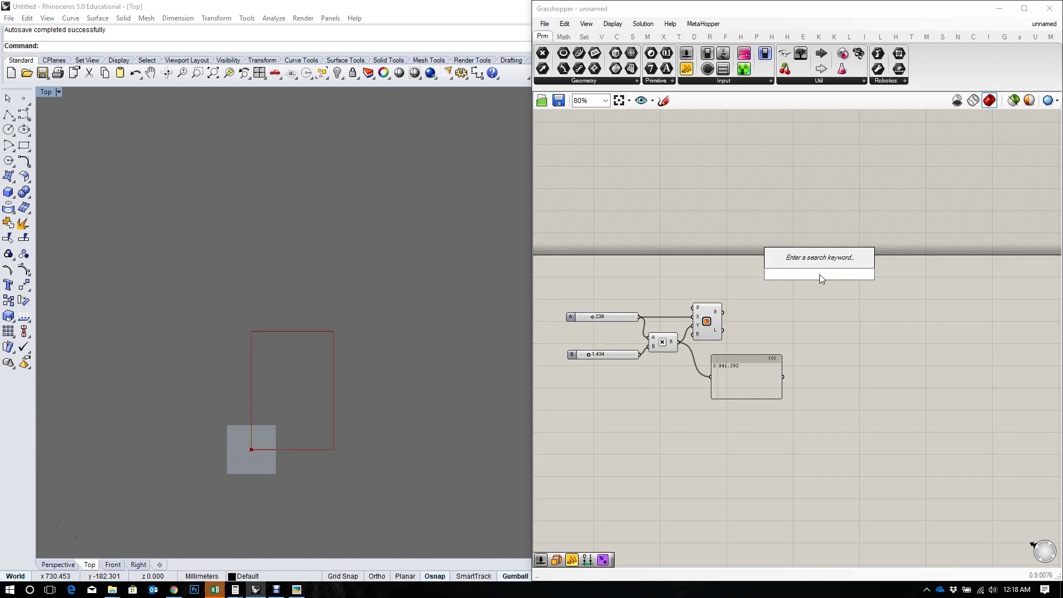
text(im)
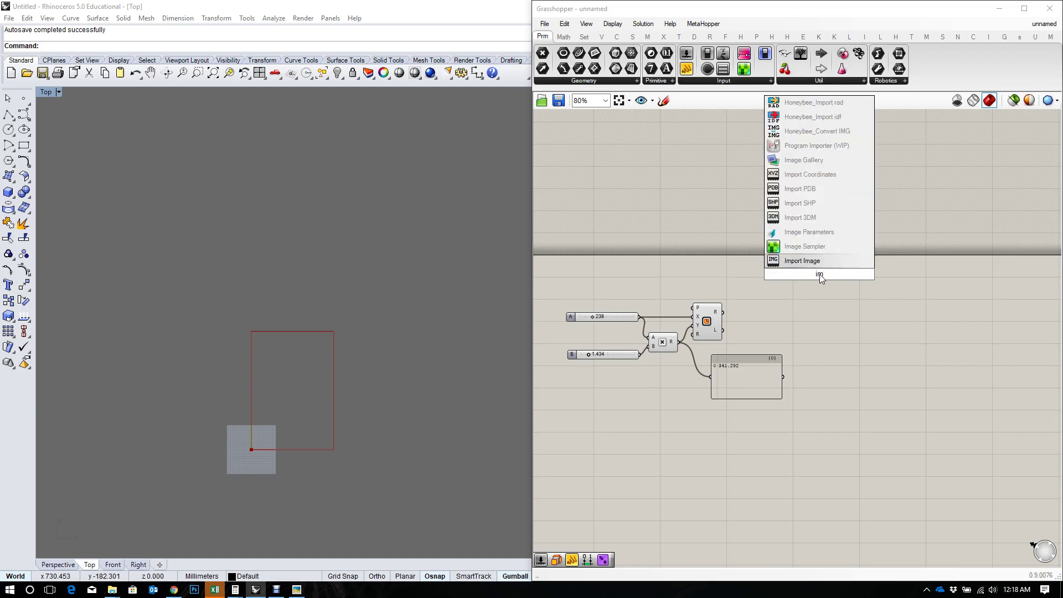
key(Return)
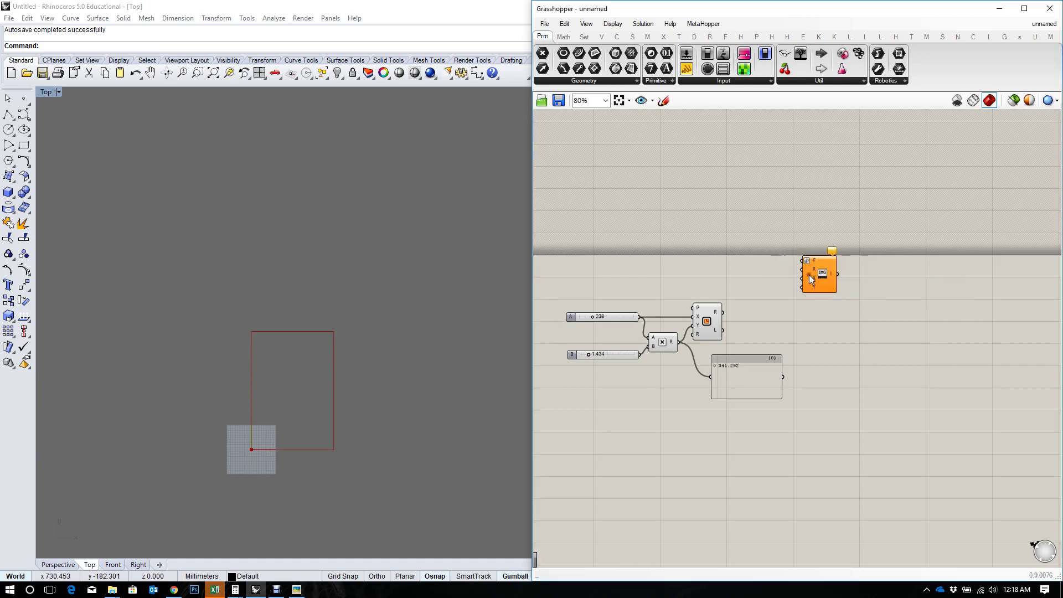
Step: Connect the width slider to Import Image's X input and the Multiplication result to its Y input, and reposition the component
right_drag(782, 281, 859, 291)
scroll(754, 323, up, 3)
drag(923, 289, 817, 259)
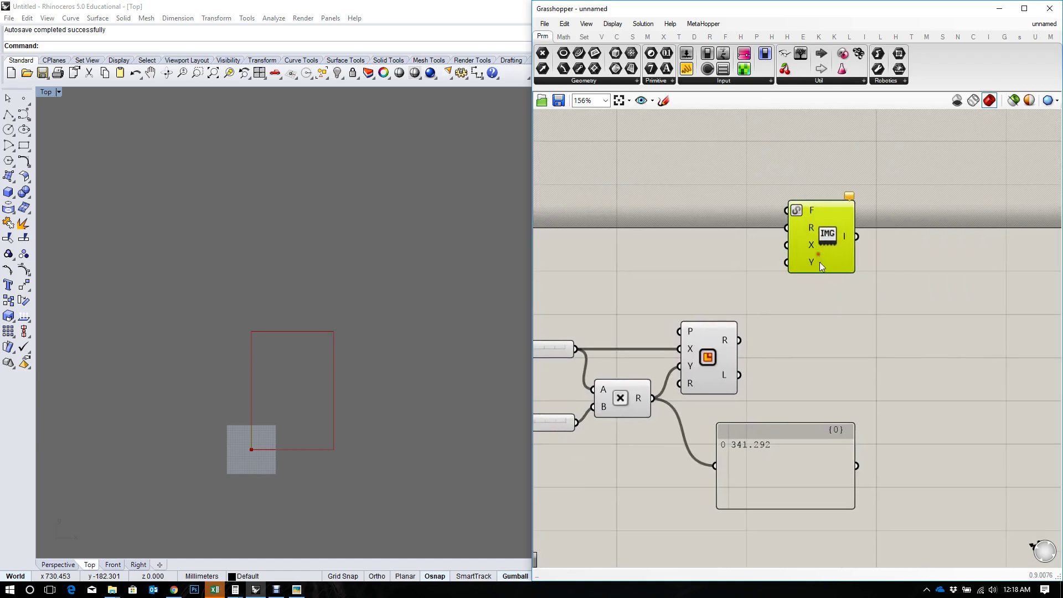
right_drag(793, 295, 898, 269)
drag(684, 324, 762, 368)
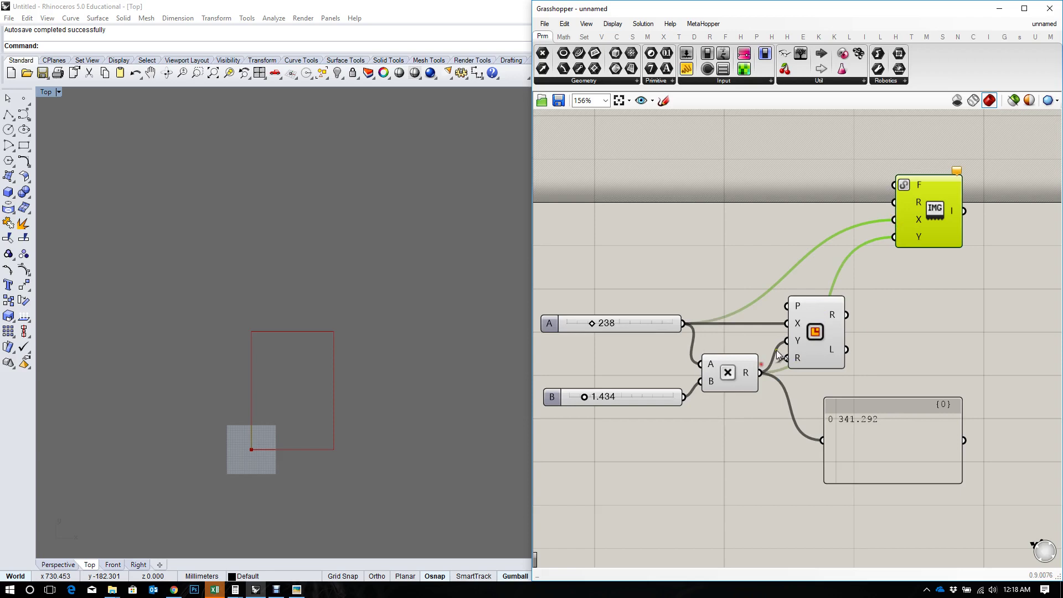
drag(922, 229, 986, 260)
right_drag(966, 258, 883, 265)
drag(908, 256, 929, 267)
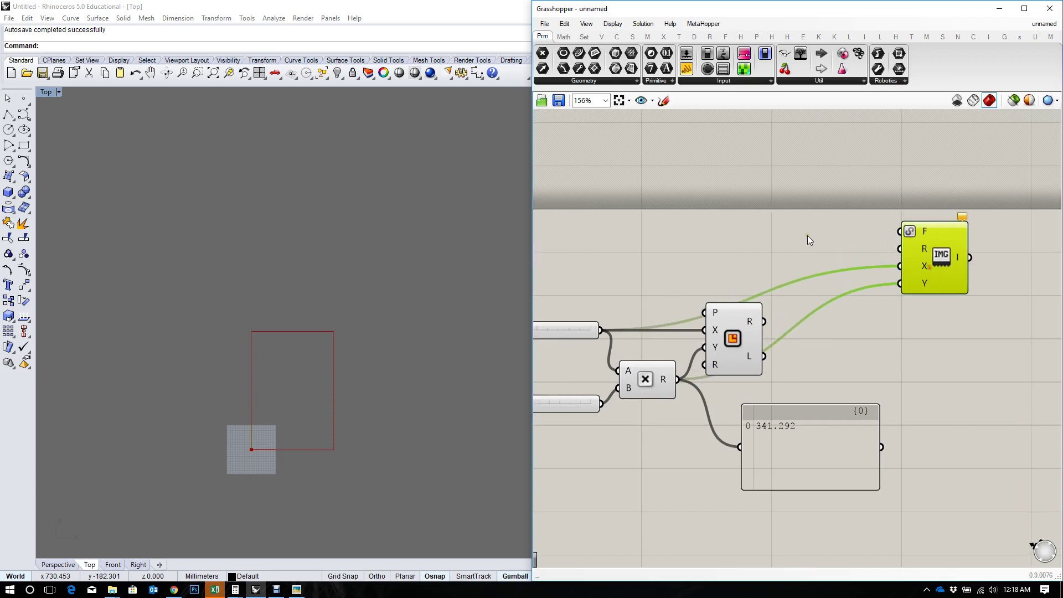
Step: Add a File Path parameter beside Import Image and connect it to the F input
double_click(807, 234)
text(fil)
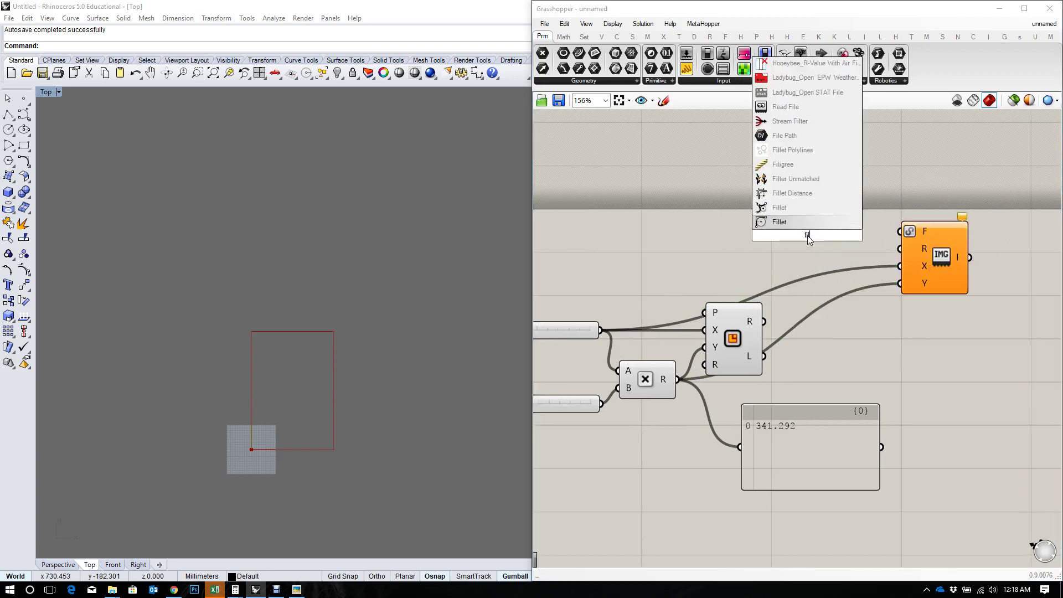
click(801, 135)
drag(807, 235, 900, 232)
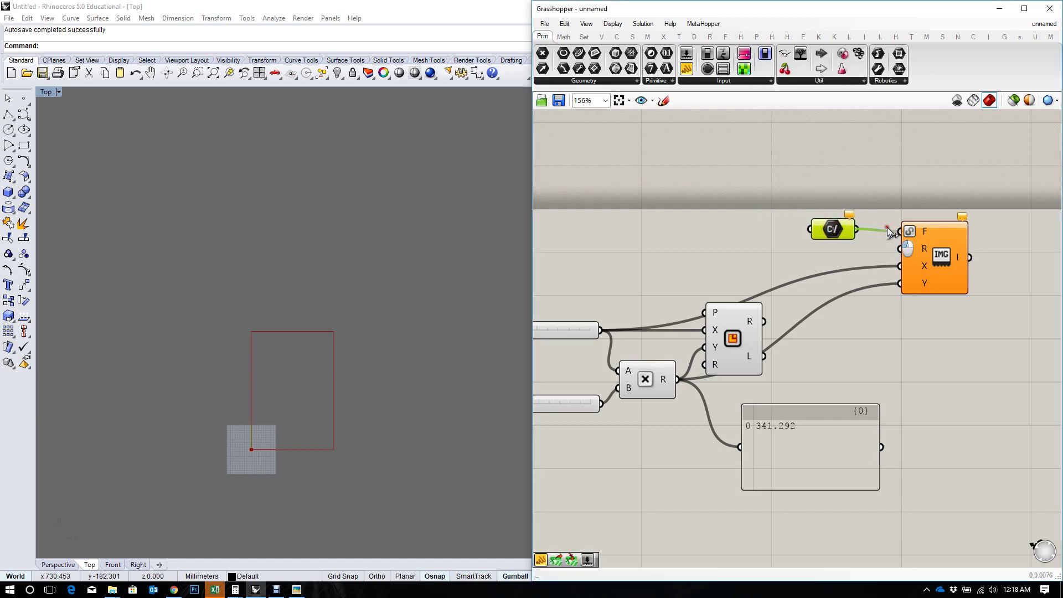
Step: Start setting a single file path on the File Path parameter and browse to School > Fall 2017 > Robotics > Images
right_click(834, 230)
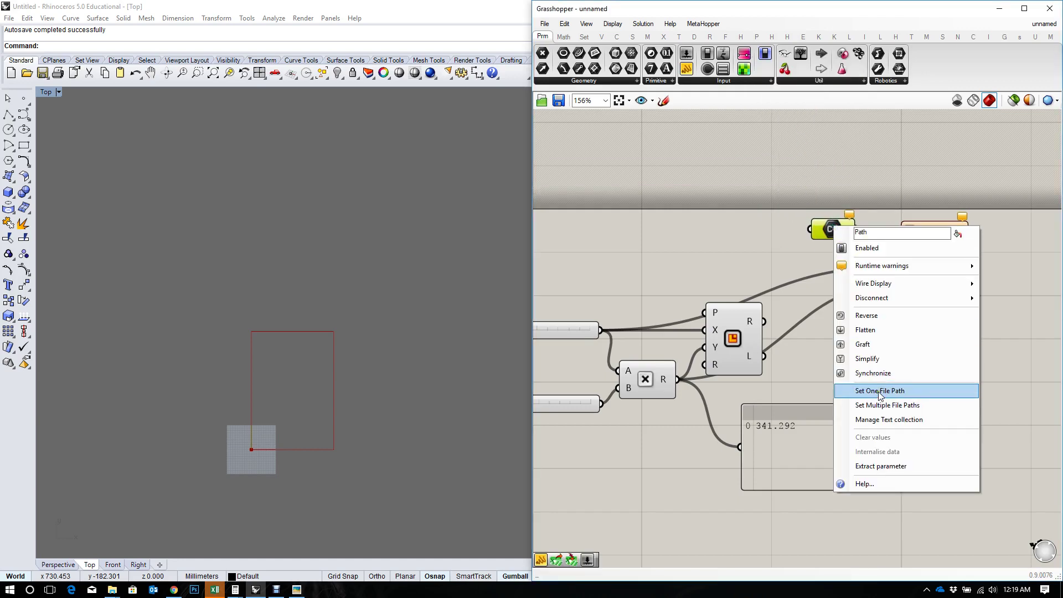
click(879, 391)
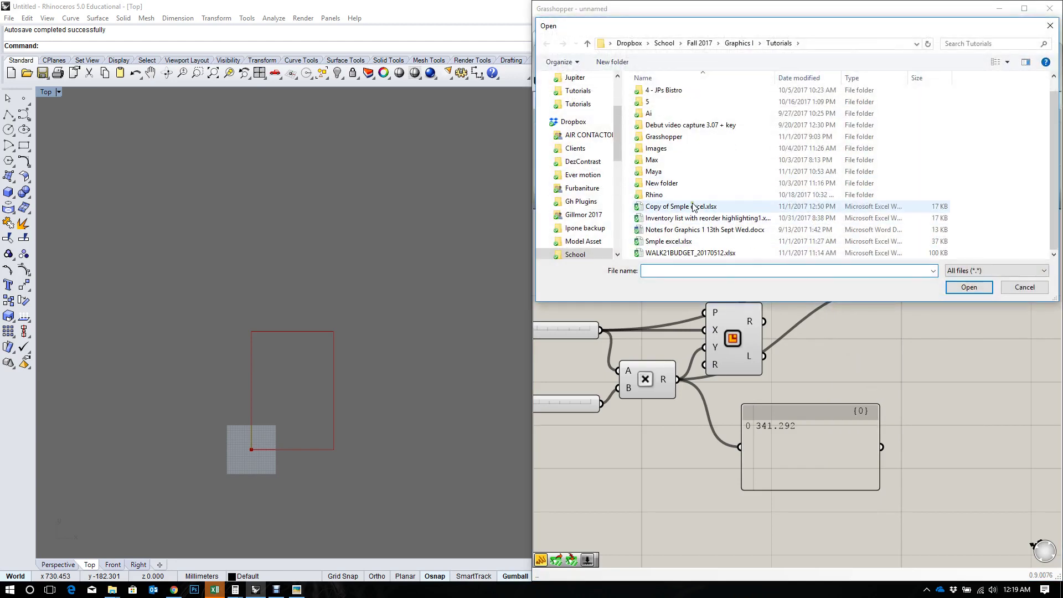
click(575, 254)
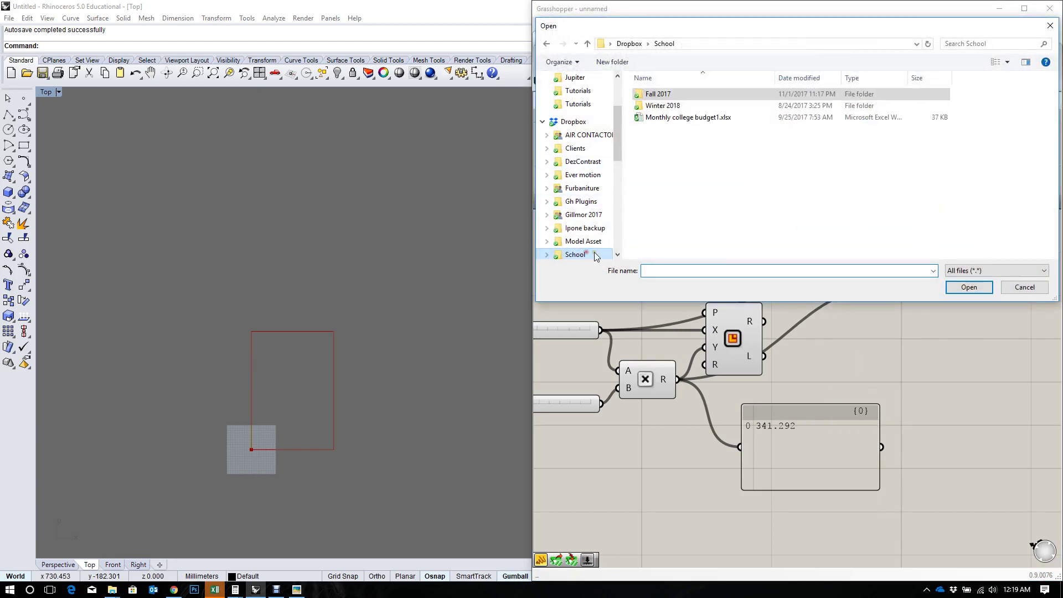
click(677, 95)
double_click(677, 96)
double_click(680, 118)
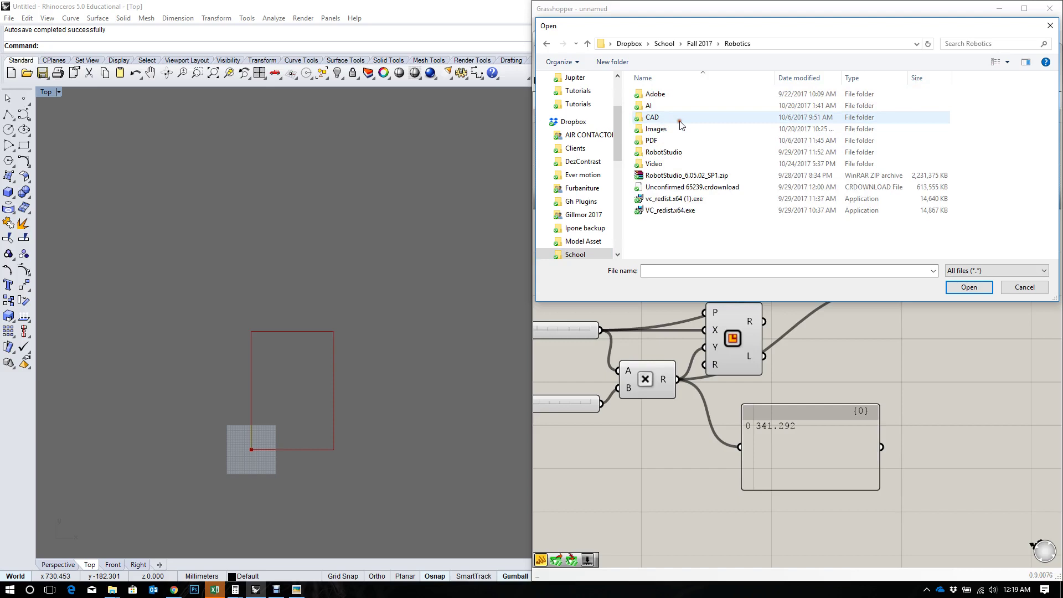
double_click(682, 129)
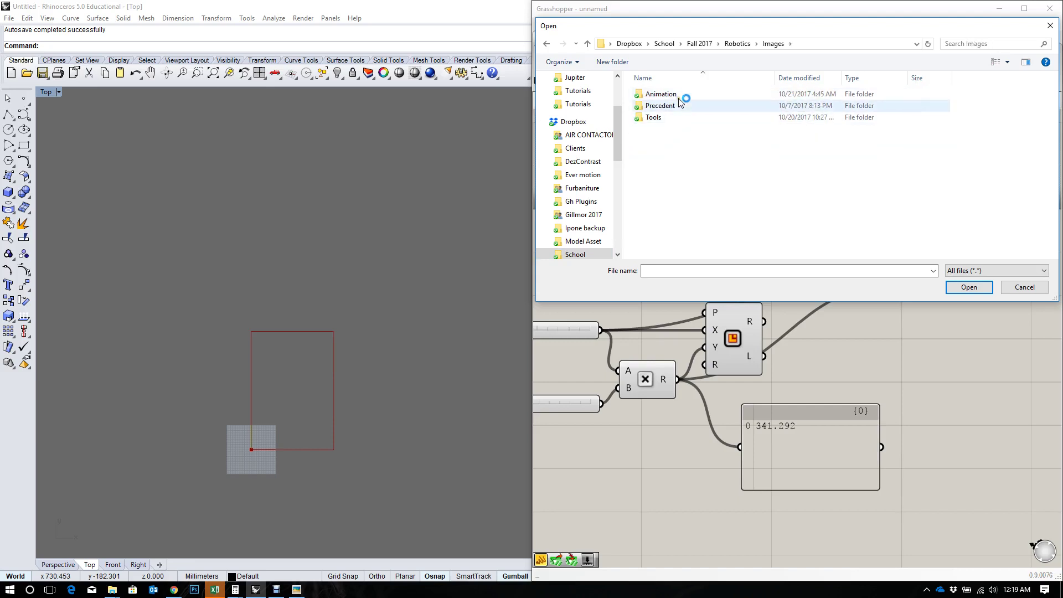
Step: Pick original.jpg from the Precedent > Jupiter folder as the File Path parameter's image
click(680, 107)
double_click(679, 106)
scroll(776, 156, down, 2)
scroll(718, 113, up, 2)
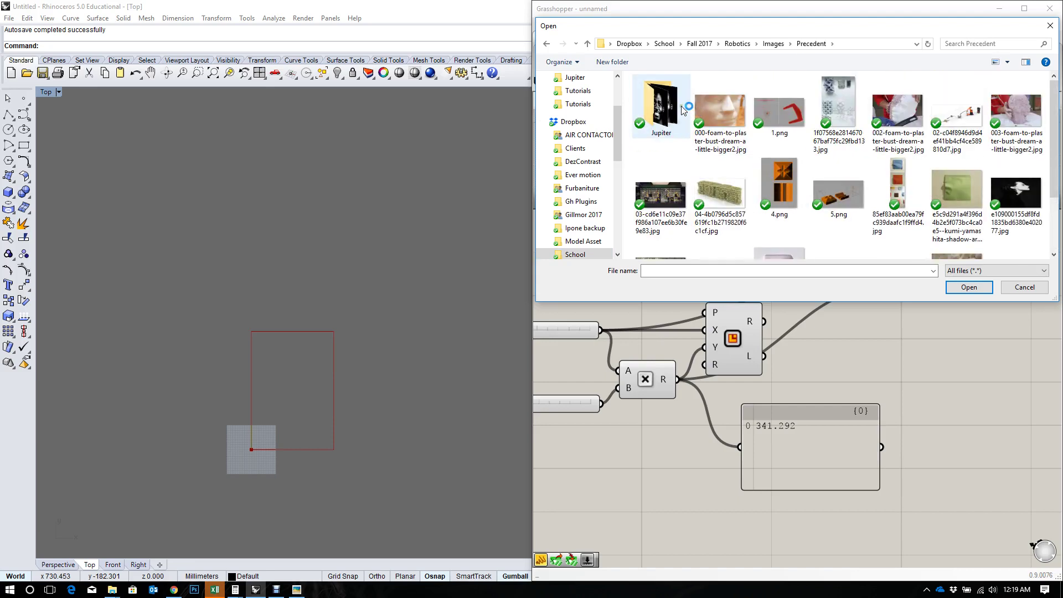
double_click(683, 107)
scroll(812, 157, down, 2)
scroll(814, 161, down, 2)
double_click(922, 222)
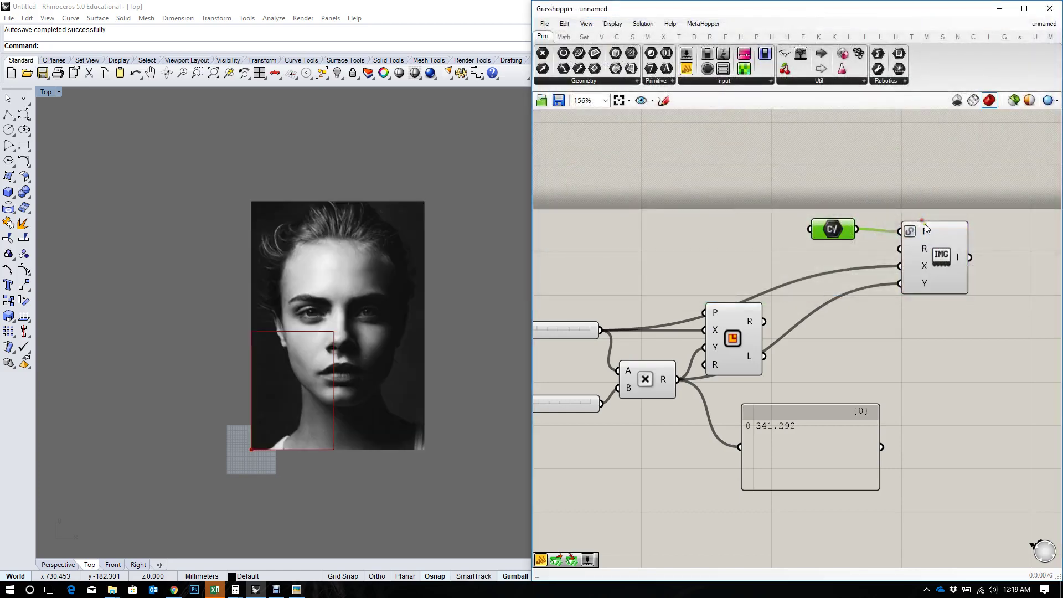
Step: Shift Import Image slightly to the right and connect the Rectangle component's R output to its R input
right_drag(985, 270, 898, 275)
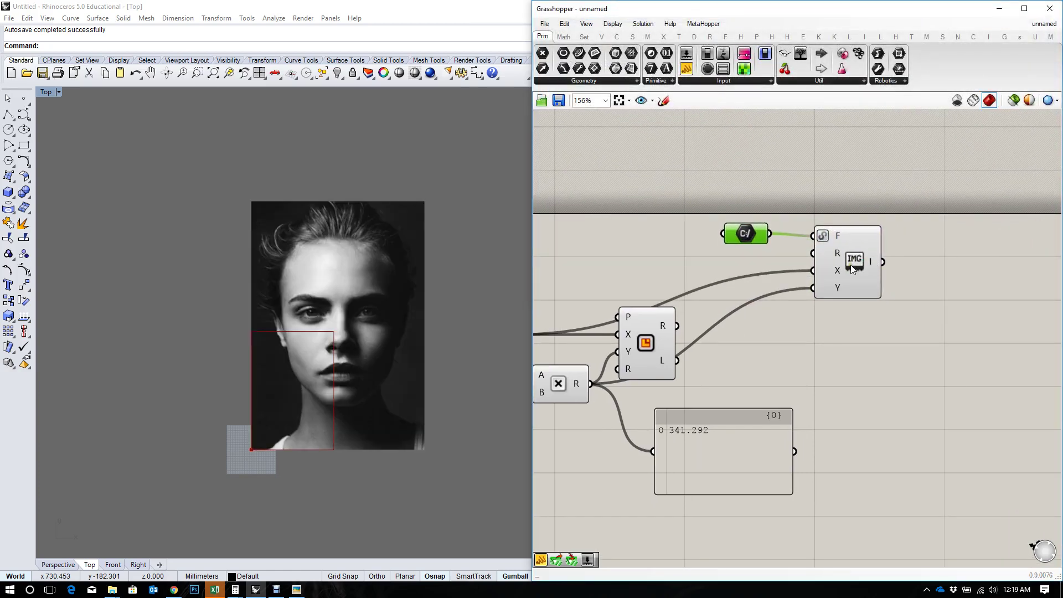
drag(850, 264, 856, 266)
right_drag(751, 331, 771, 335)
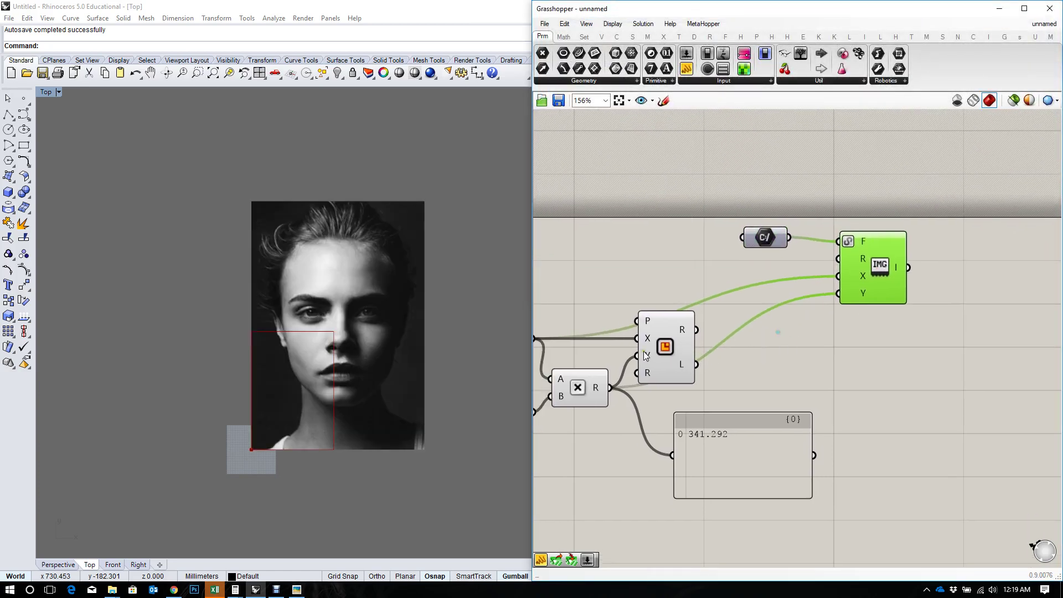
click(670, 352)
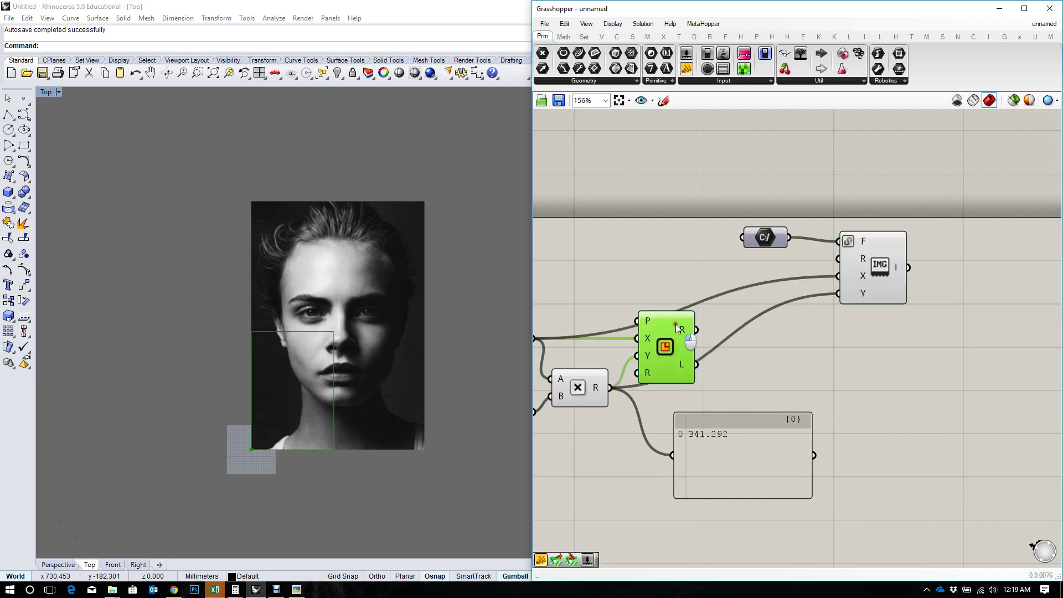
drag(695, 330, 854, 260)
right_drag(855, 278, 806, 291)
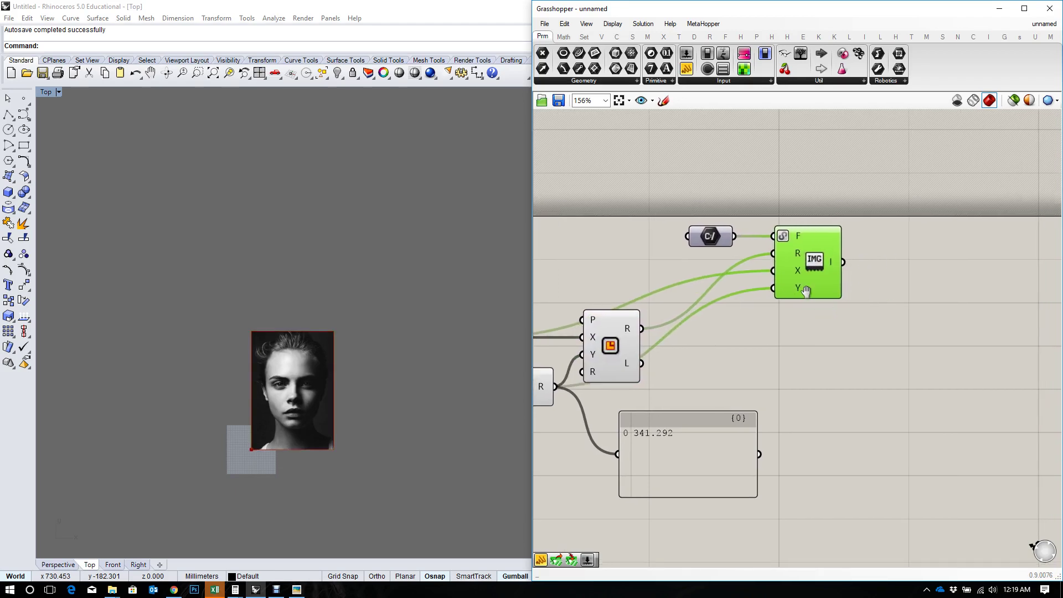
Step: Move the Multiplication result panel directly beneath the Rectangle component and shrink it to a compact size
right_drag(774, 359, 732, 341)
drag(675, 421, 786, 424)
click(783, 270)
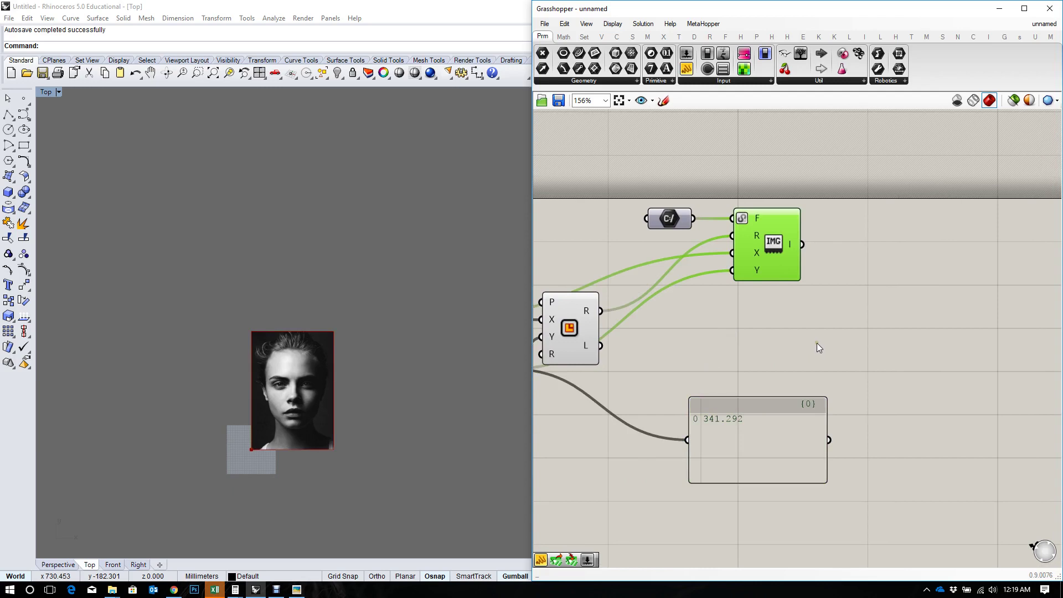
scroll(816, 343, down, 1)
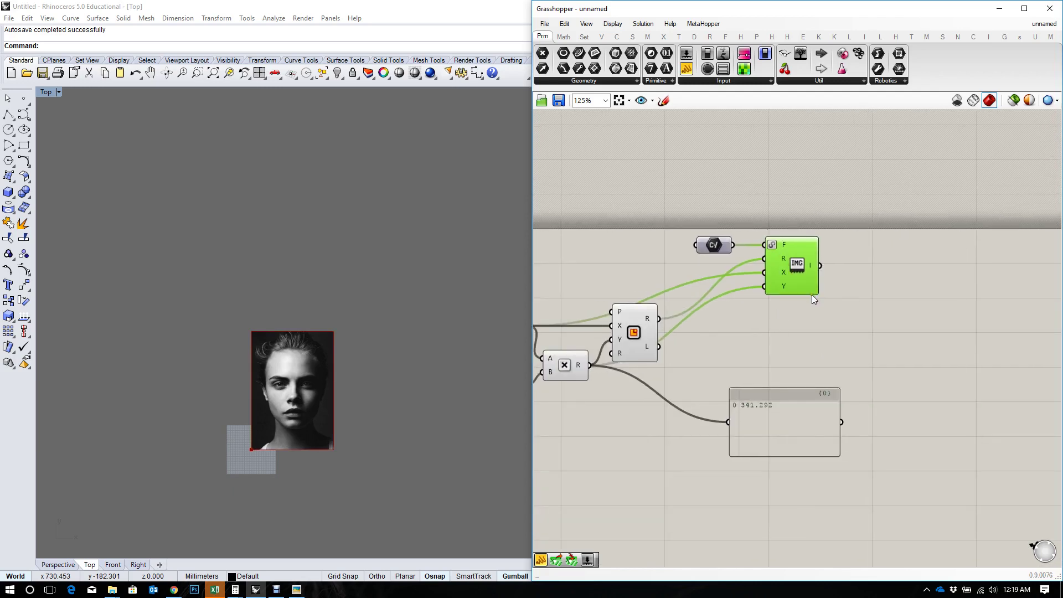
right_drag(828, 304, 856, 326)
drag(719, 340, 766, 348)
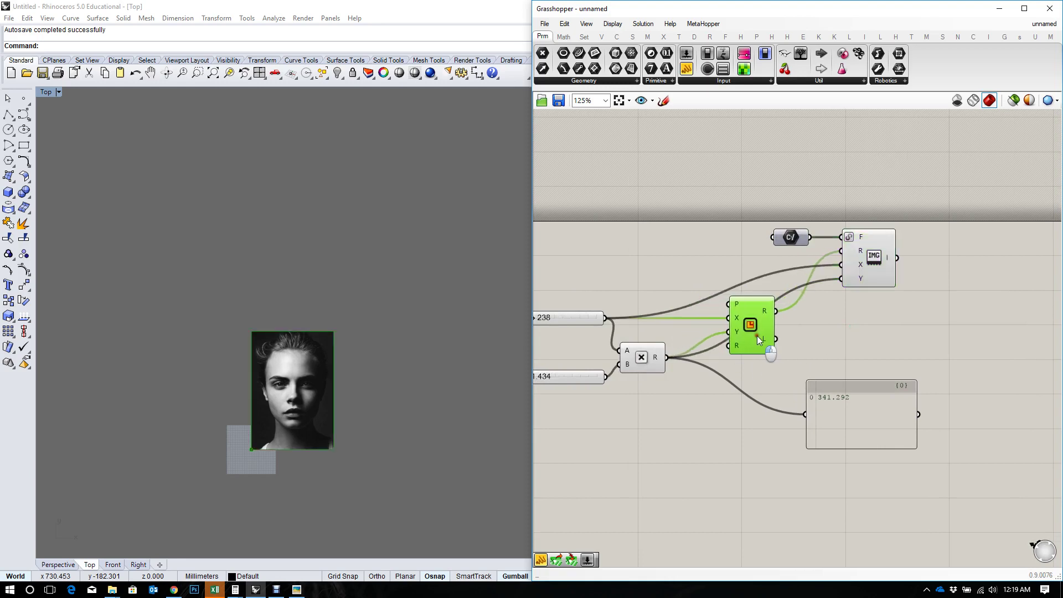
drag(856, 416, 723, 403)
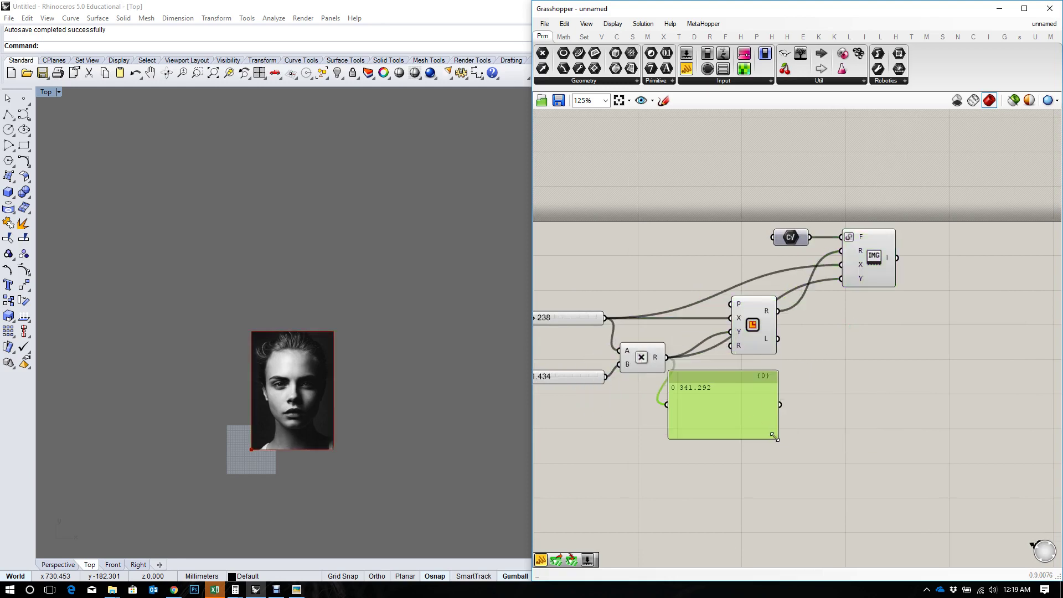
drag(786, 441, 770, 376)
click(759, 350)
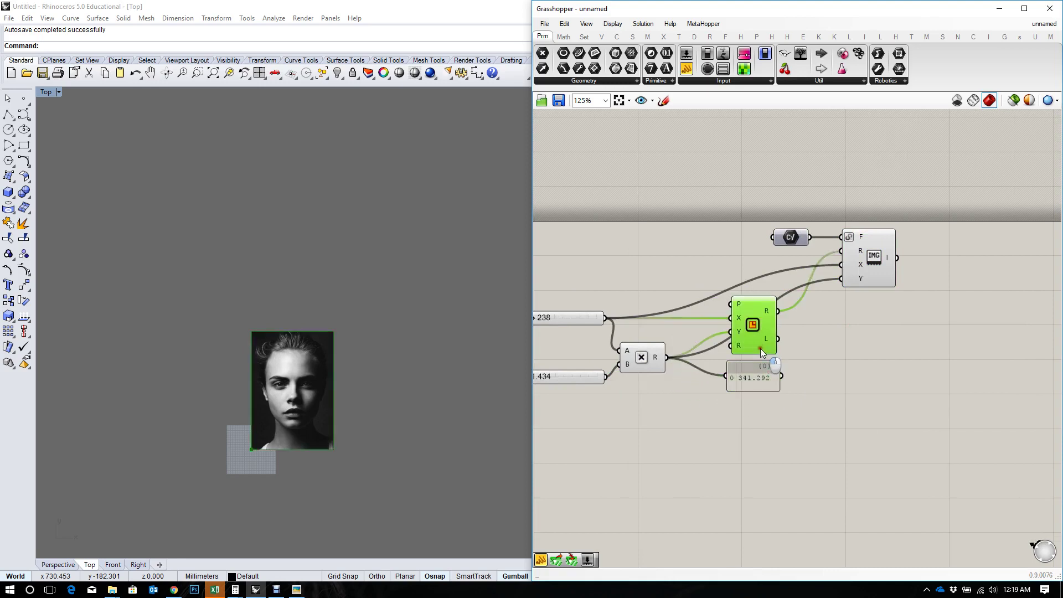
Step: Add a Populate 2D component on empty canvas to the right of Rectangle, below Import Image
right_drag(882, 338, 792, 353)
right_drag(843, 331, 776, 312)
right_drag(755, 358, 766, 324)
double_click(765, 324)
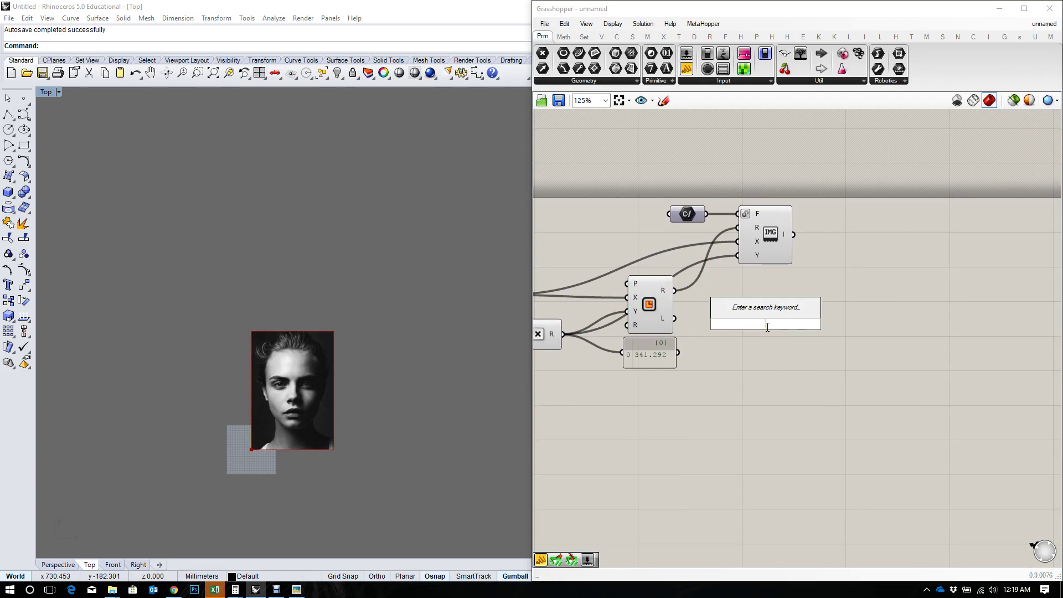
text(pop)
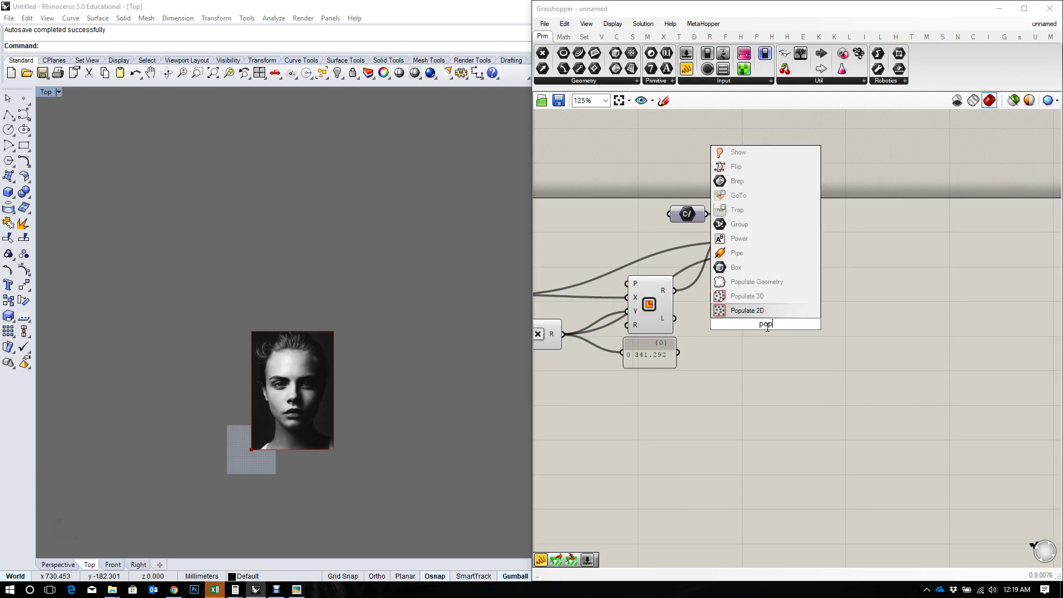
click(767, 314)
drag(767, 319, 801, 335)
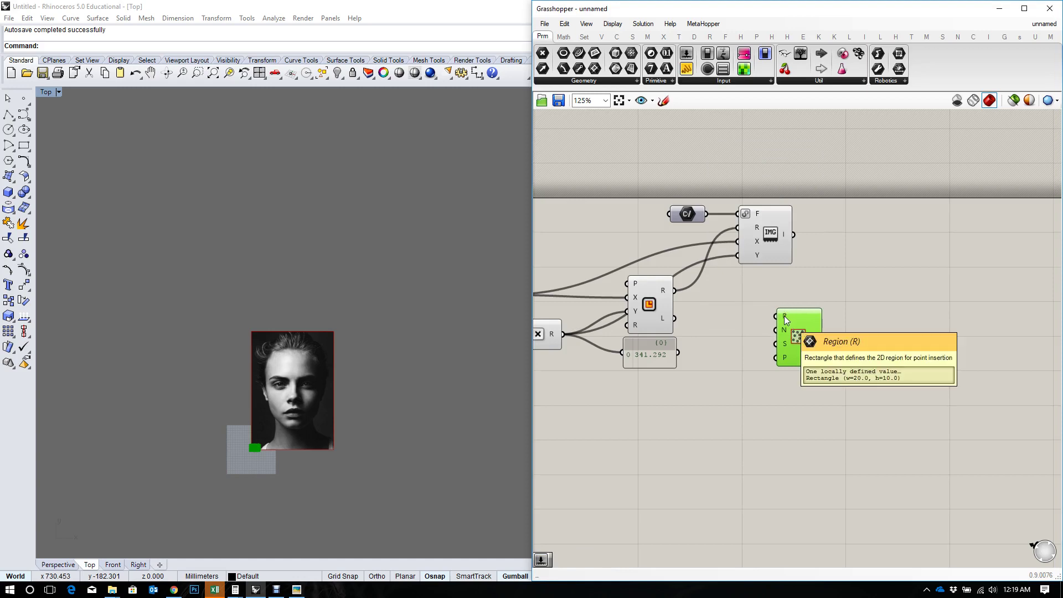
Step: Connect Rectangle's R output to Populate 2D's region input, and move File Path and Import Image together up and to the right
click(672, 297)
drag(675, 291, 798, 320)
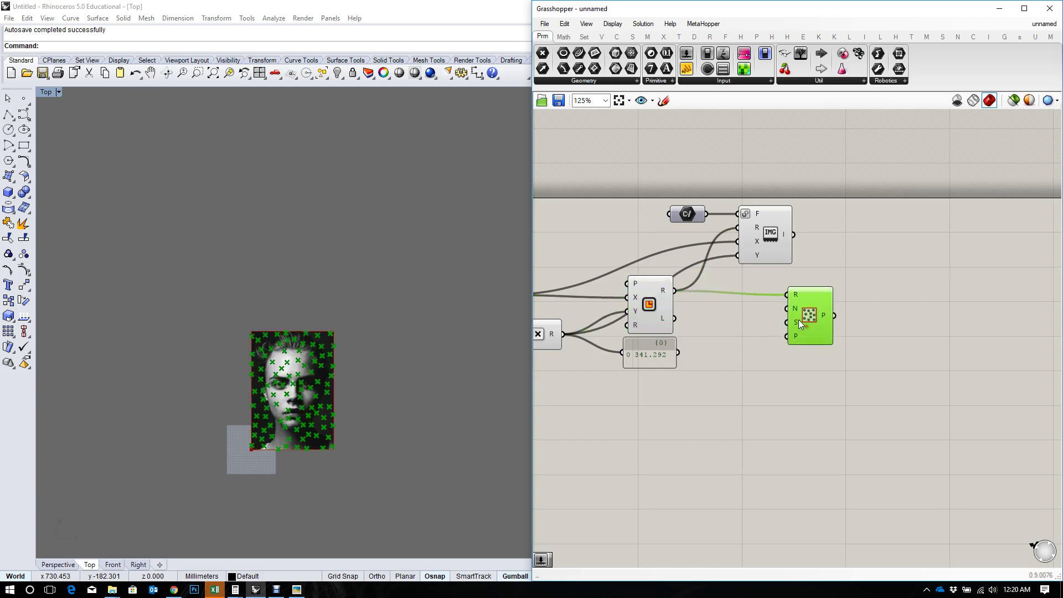
drag(819, 260, 679, 191)
drag(772, 223, 818, 212)
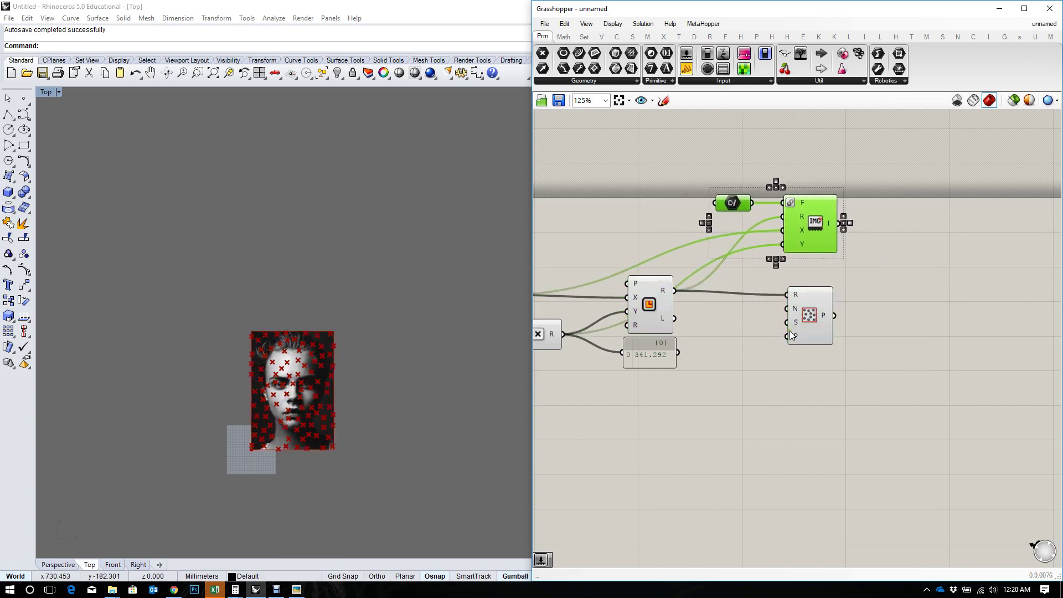
Step: Add a number slider at 3000, connect it to Populate 2D's N input, and place Populate 2D to the slider's right
click(770, 368)
double_click(770, 369)
text(3000)
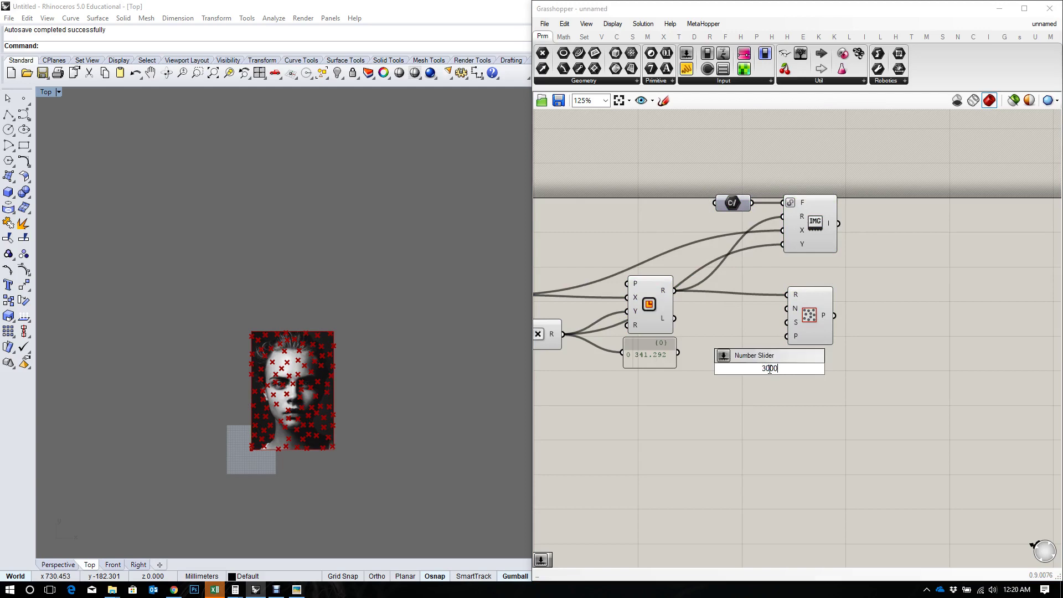
text(..0)
key(Return)
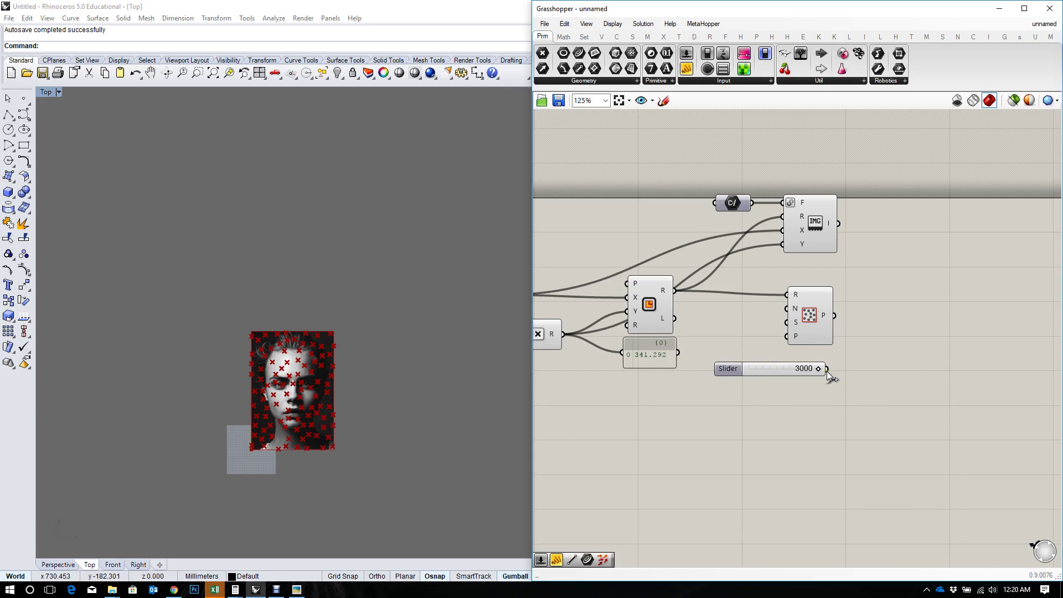
drag(826, 371, 788, 313)
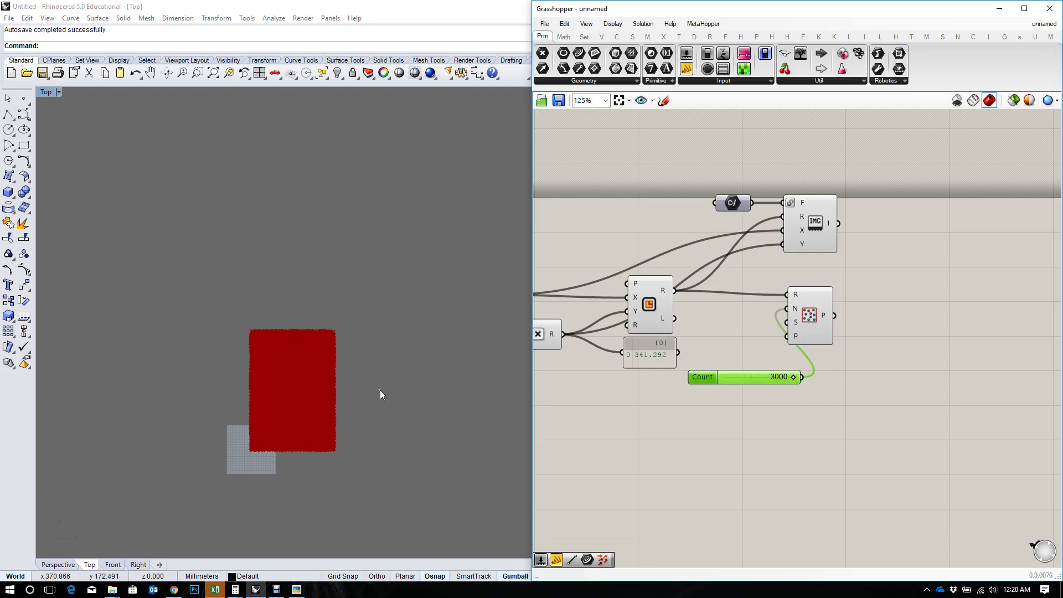
scroll(297, 401, up, 12)
right_drag(315, 336, 311, 290)
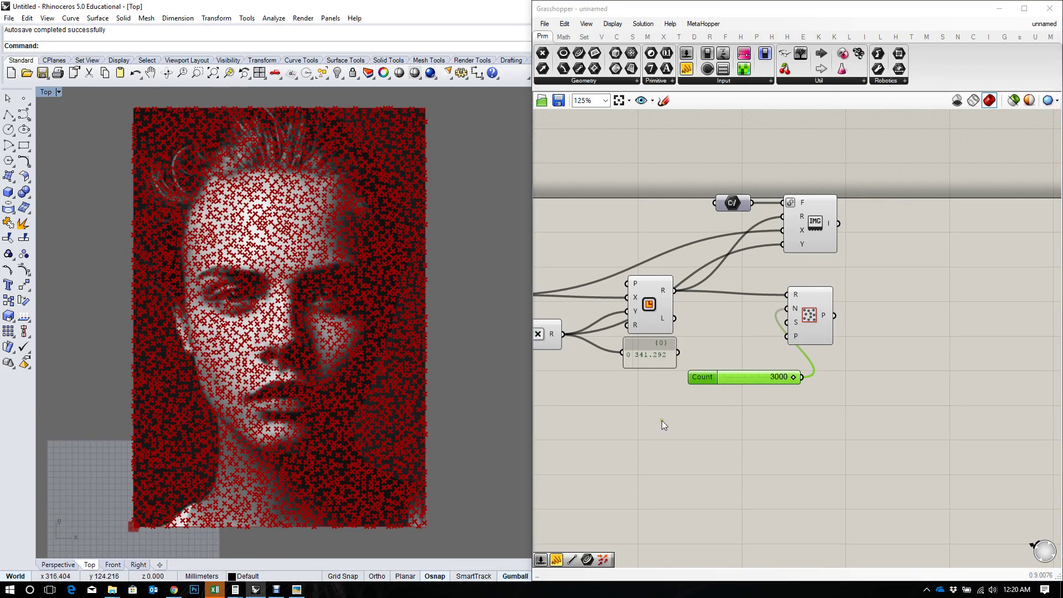
drag(804, 324, 866, 380)
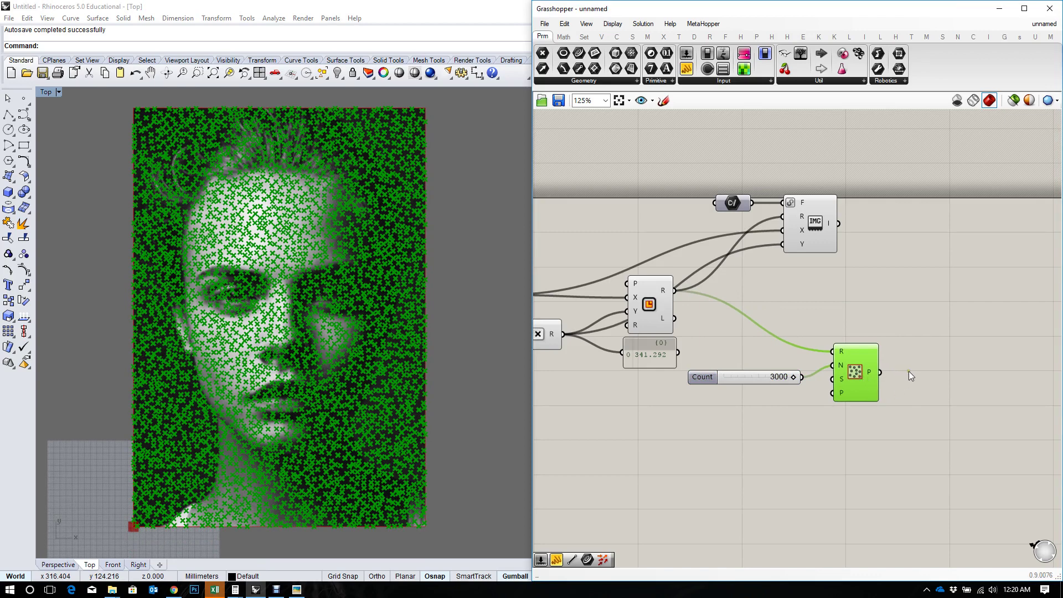
Step: Add an Image Sampler to the right of Populate 2D and connect Populate 2D's P output to its input
right_drag(908, 371, 837, 401)
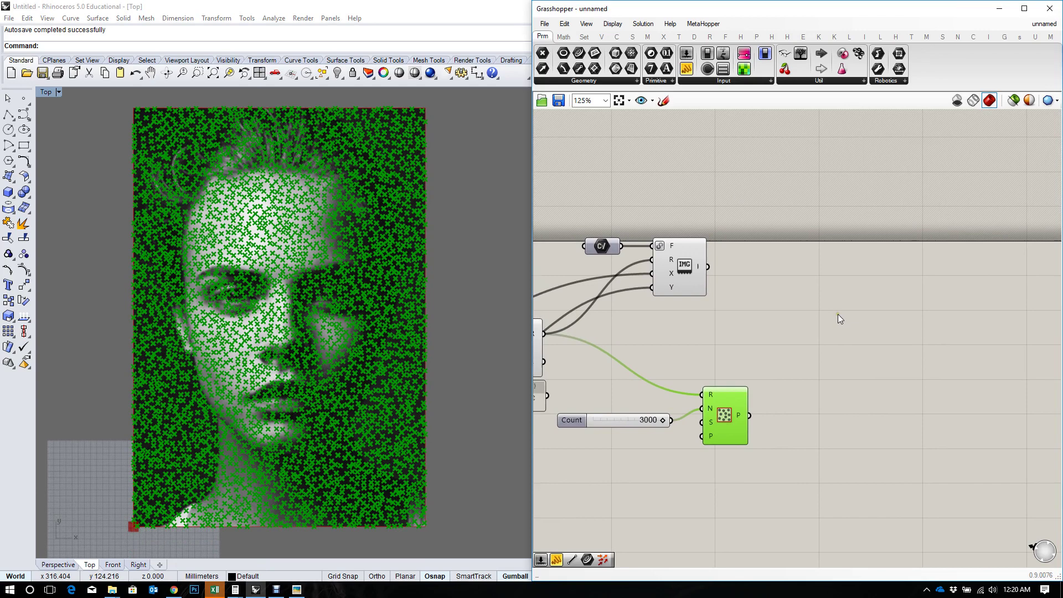
double_click(840, 330)
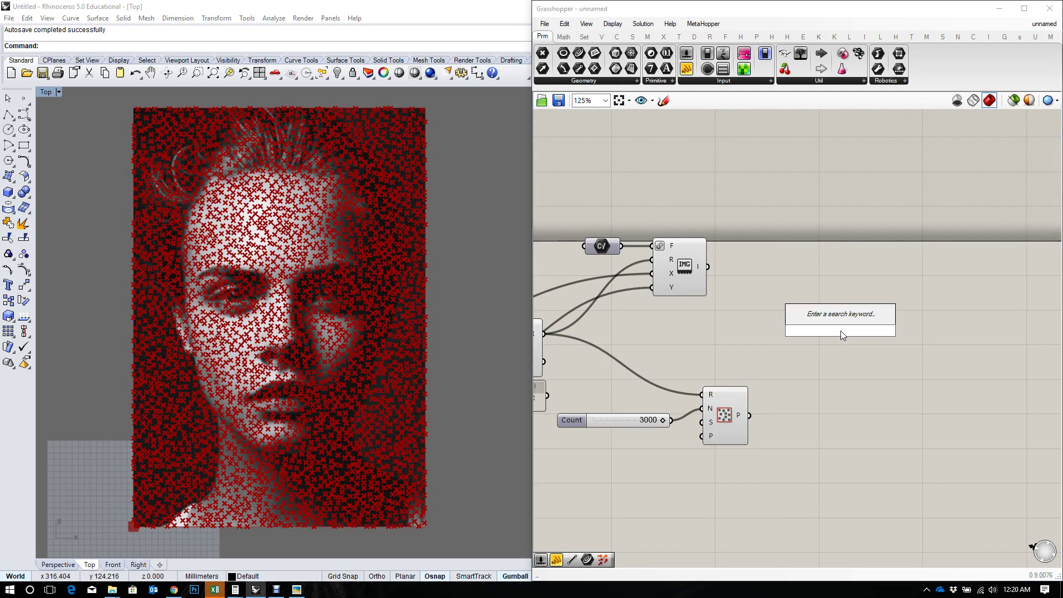
text(image)
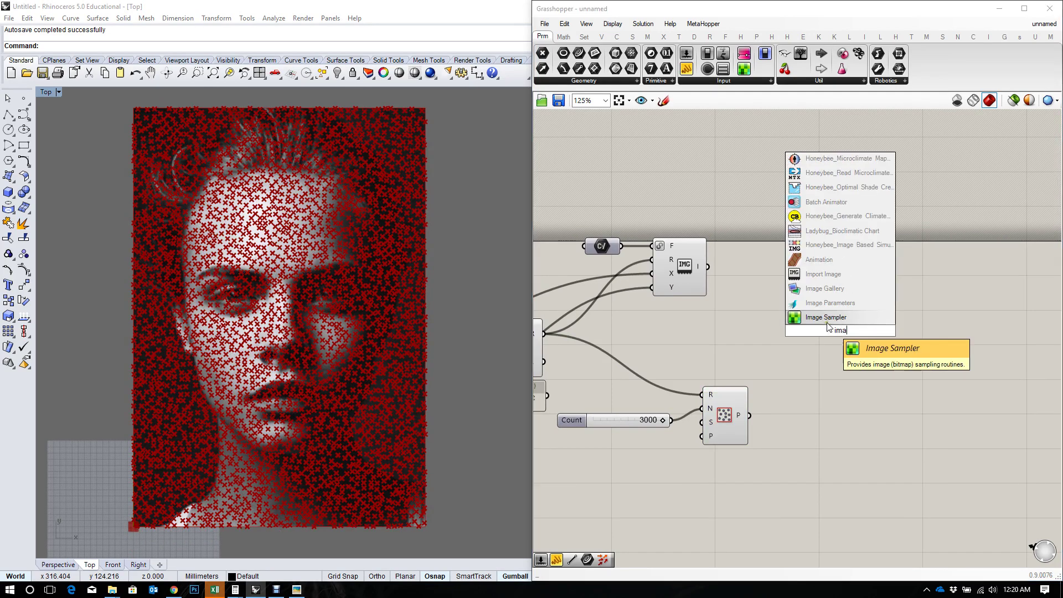
key(Return)
drag(747, 416, 803, 334)
right_drag(786, 333, 864, 325)
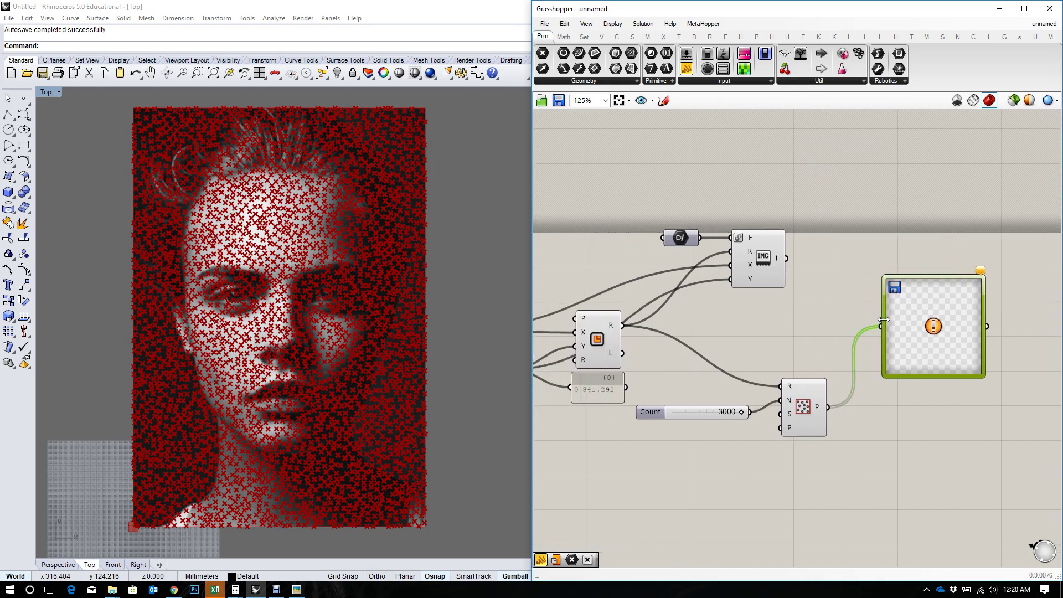
scroll(789, 335, down, 3)
scroll(775, 339, up, 2)
mouse_move(772, 337)
right_down()
mouse_move(897, 333)
mouse_move(770, 335)
right_up()
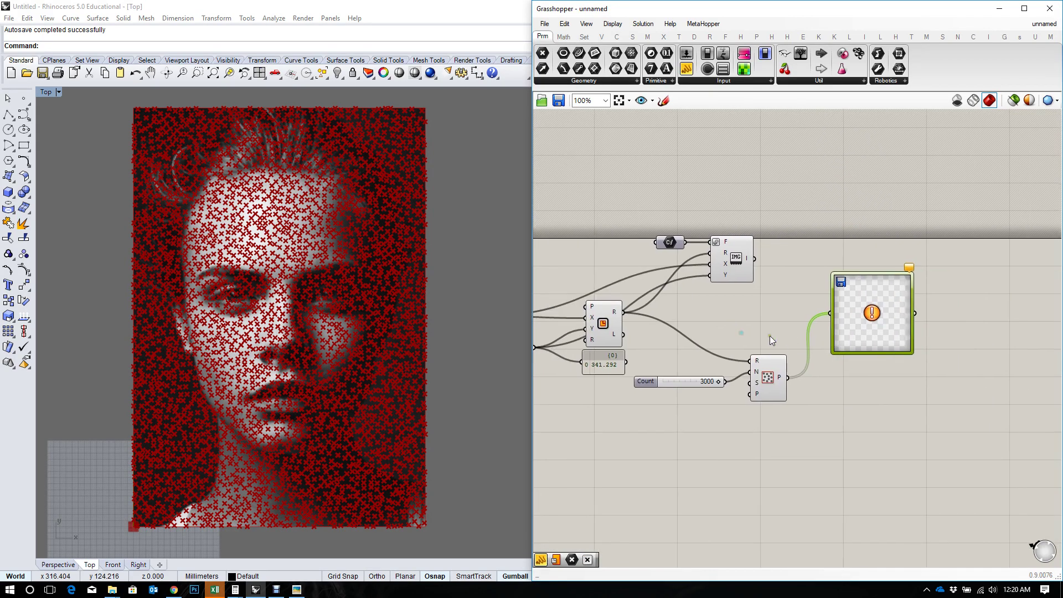
Step: Load original.jpg from the Jupiter folder into the Image Sampler and set its channel to Colour brightness
double_click(879, 343)
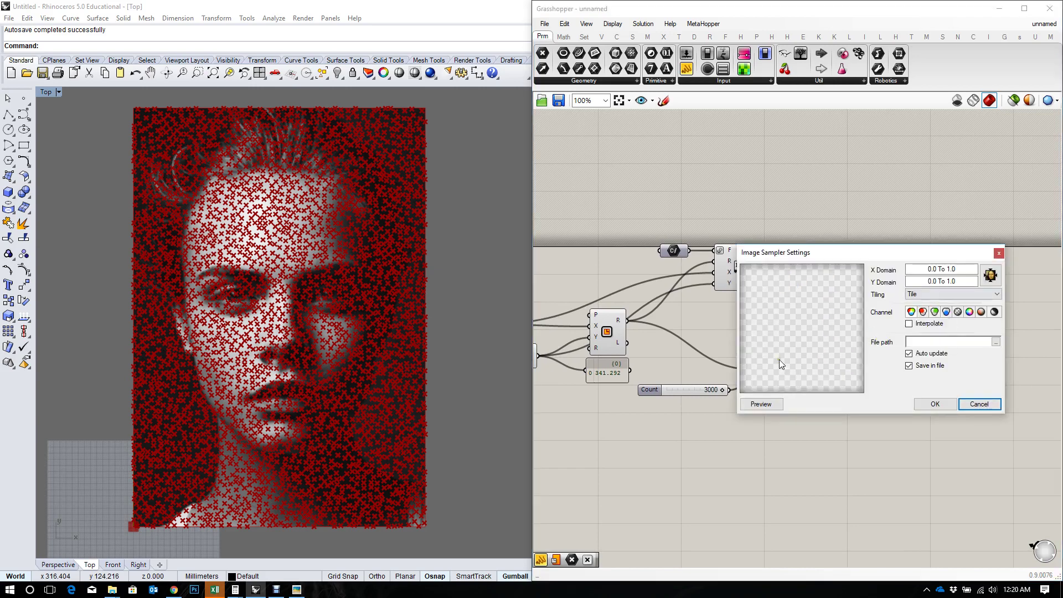
click(979, 403)
right_drag(712, 413, 827, 389)
double_click(1000, 330)
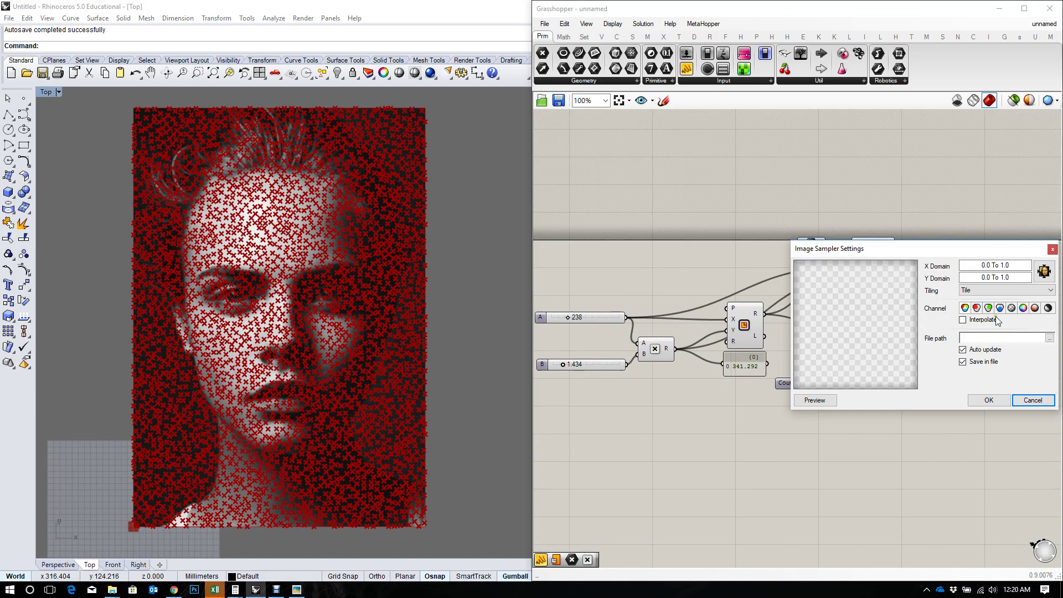
click(1017, 339)
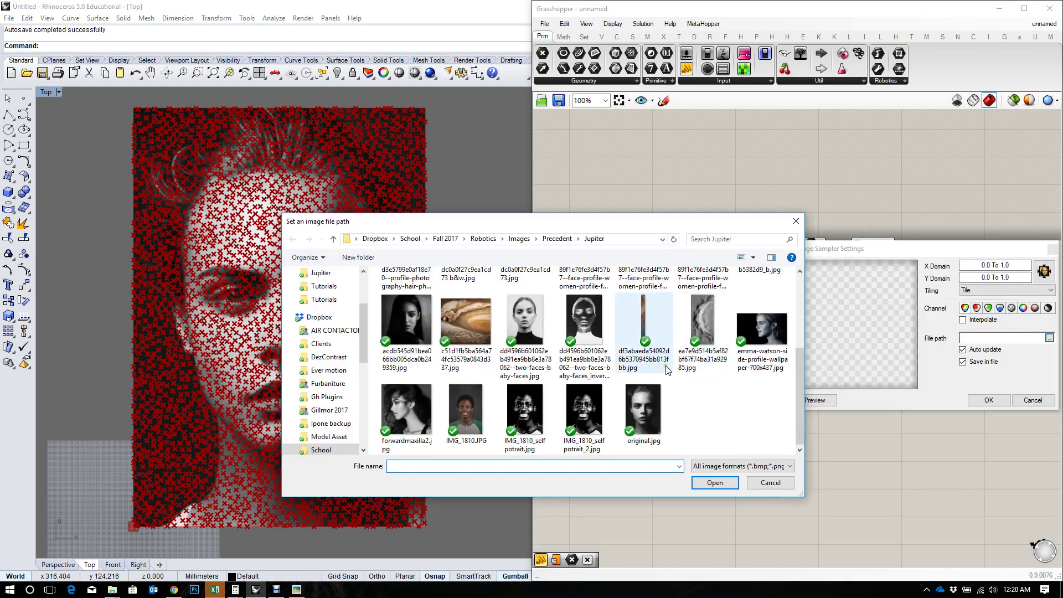
click(663, 399)
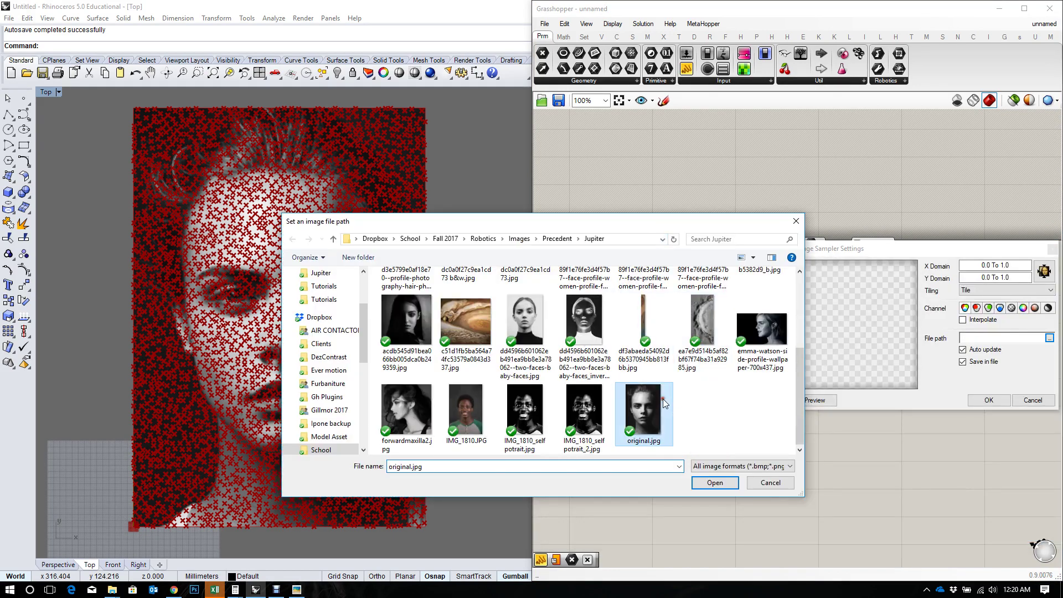
click(714, 482)
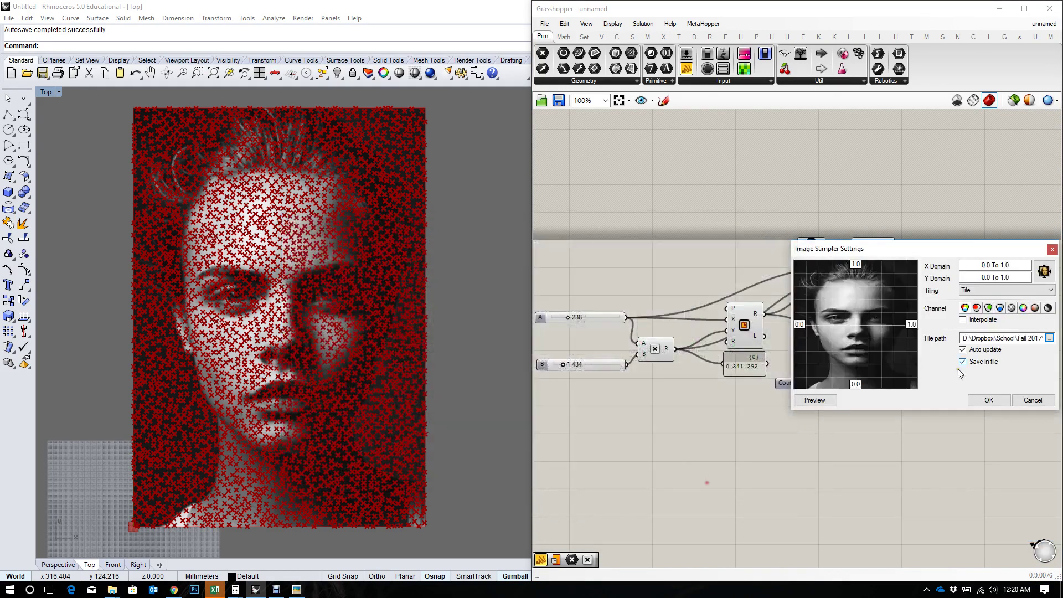
click(1046, 310)
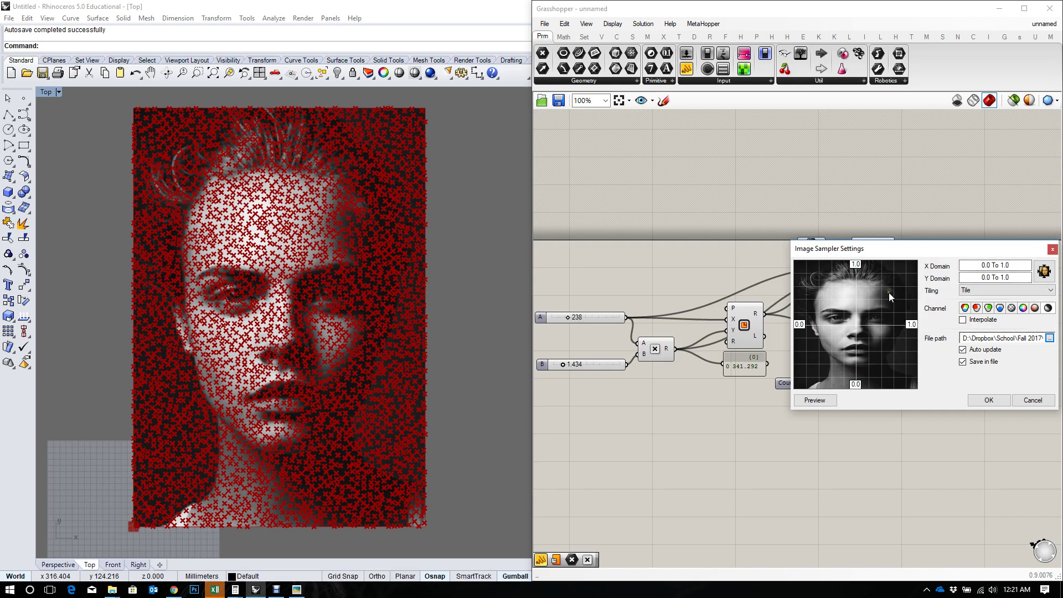
Step: Set the Image Sampler's X domain to 0.0 To 238 and its Y domain to 0.0 To 341.292
drag(875, 251, 858, 250)
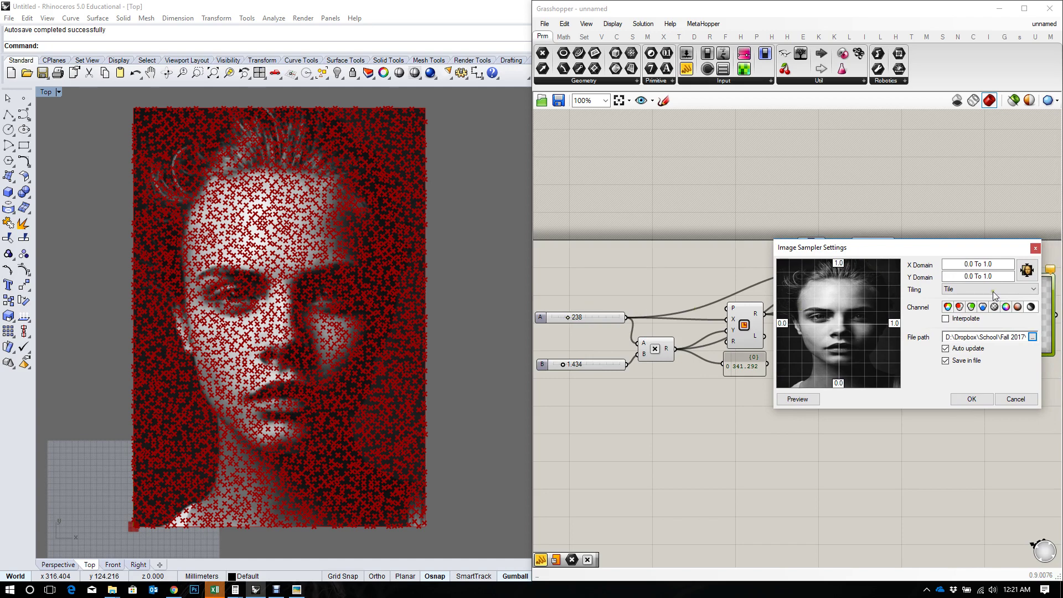
click(994, 265)
drag(994, 267, 986, 266)
text(238)
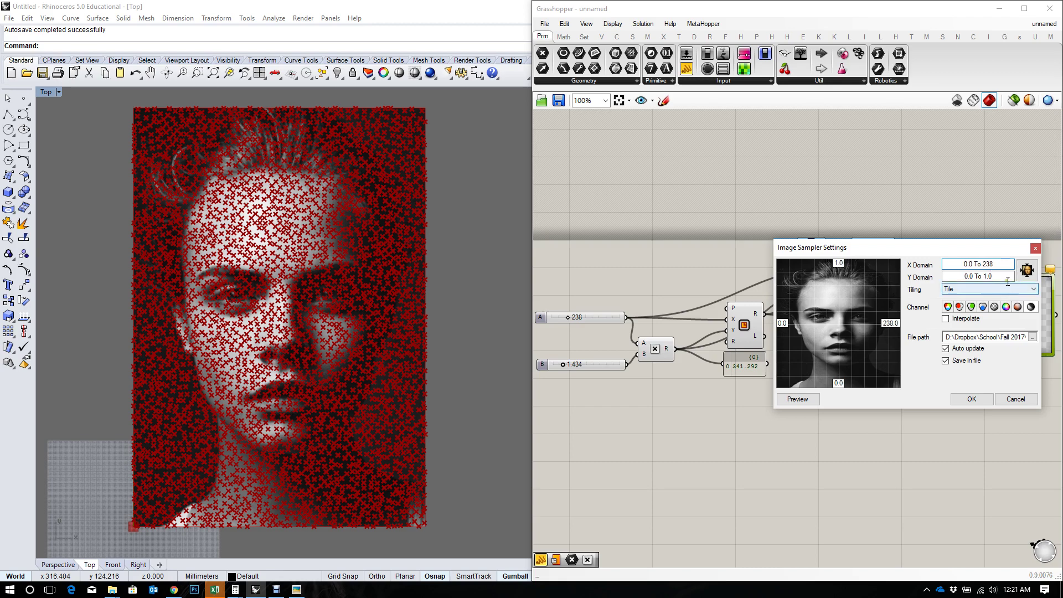
drag(992, 276, 984, 277)
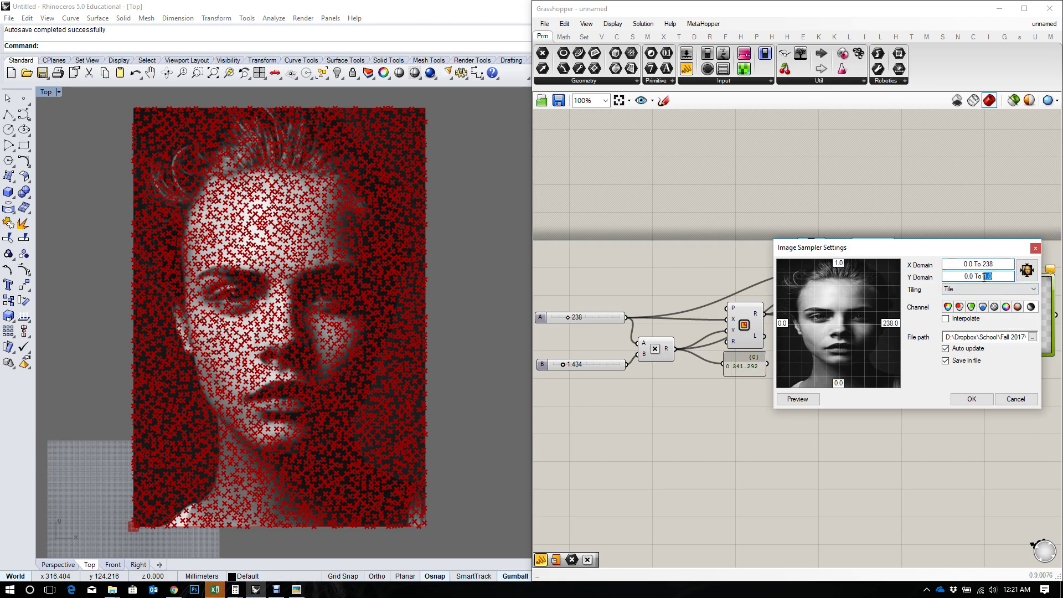
text(341.28)
text(2)
key(BackSpace)
key(BackSpace)
text(92)
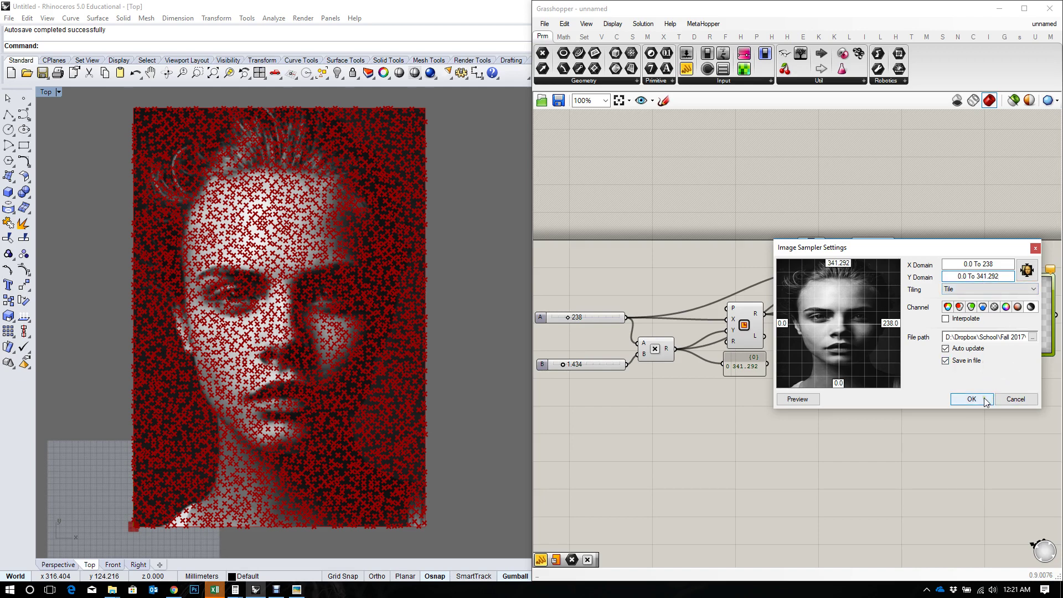
Step: Set the Image Sampler's tiling to Clamp, apply the settings, and stretch the component taller to portrait proportions
click(997, 289)
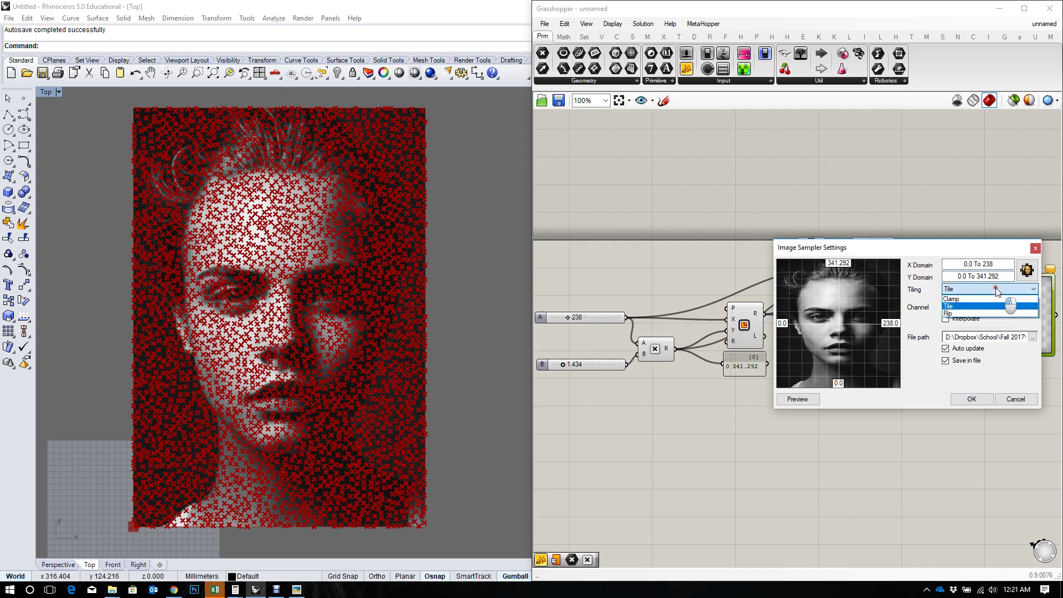
click(993, 316)
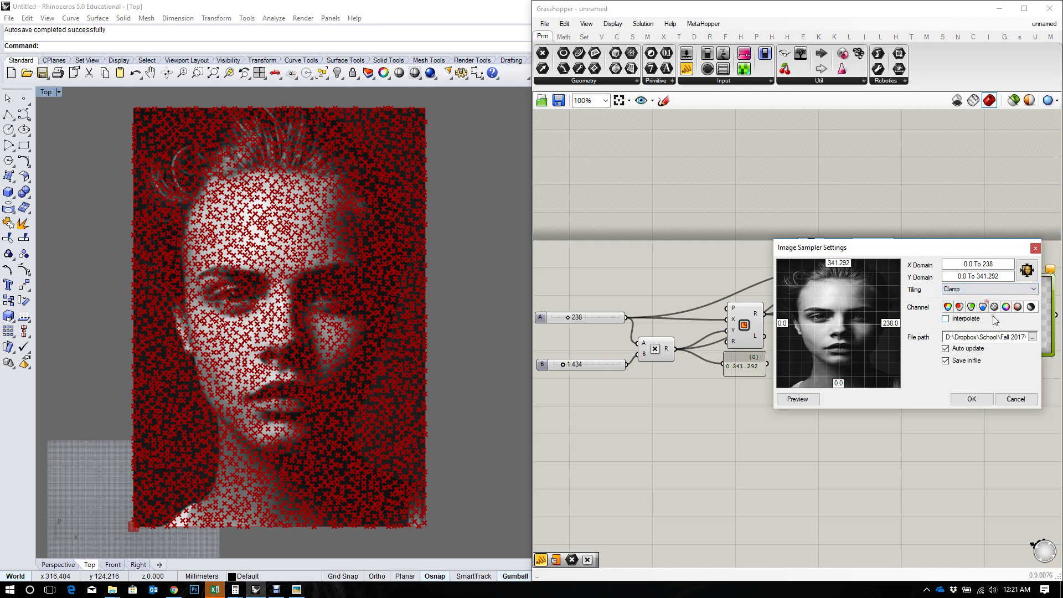
click(969, 399)
right_drag(968, 397, 862, 344)
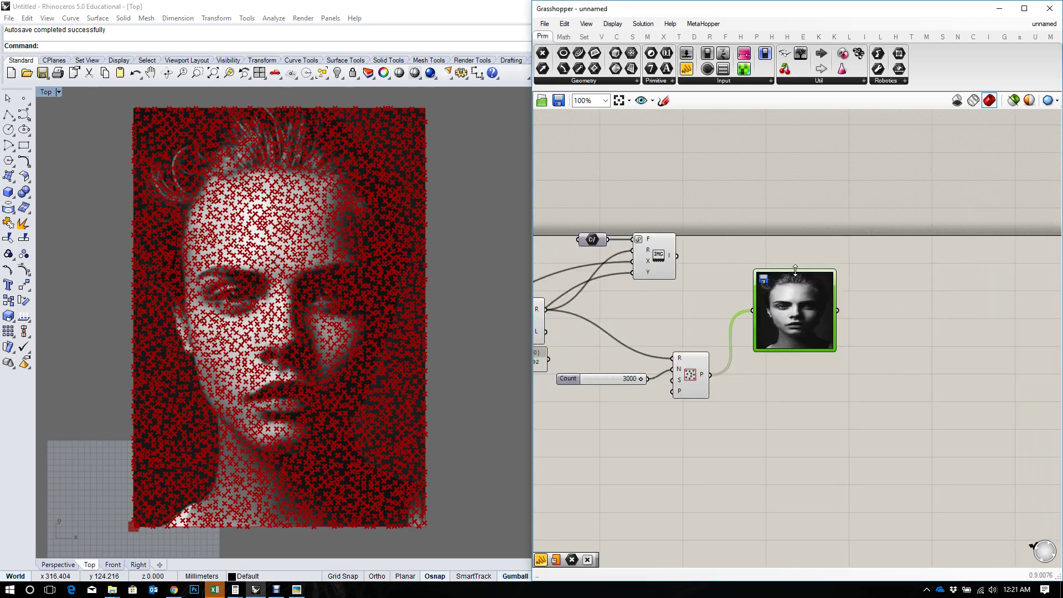
mouse_move(795, 269)
mouse_down()
mouse_move(795, 238)
mouse_move(795, 249)
mouse_up()
Step: Add a panel to the right of the Image Sampler, connect the sampler's output to it, and enlarge the panel vertically
right_drag(840, 380, 791, 364)
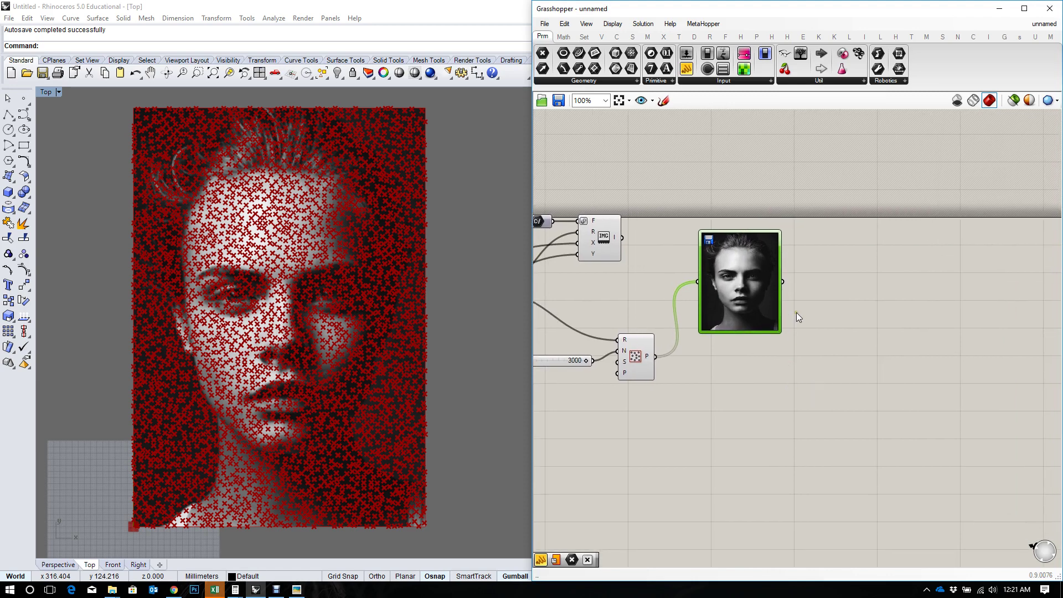
click(688, 69)
click(910, 244)
click(879, 264)
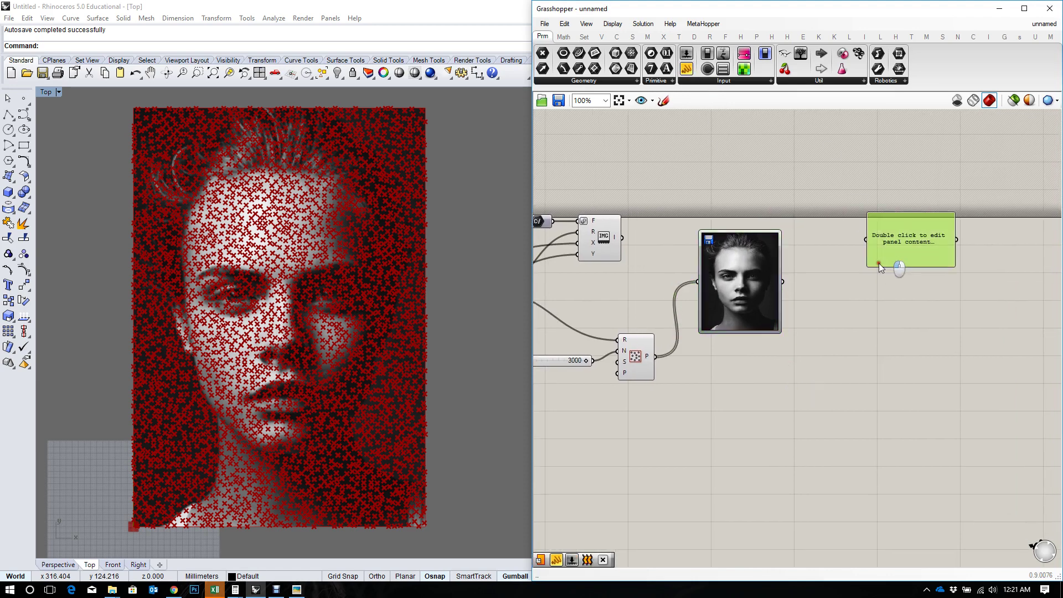
drag(880, 267, 842, 296)
drag(877, 264, 930, 217)
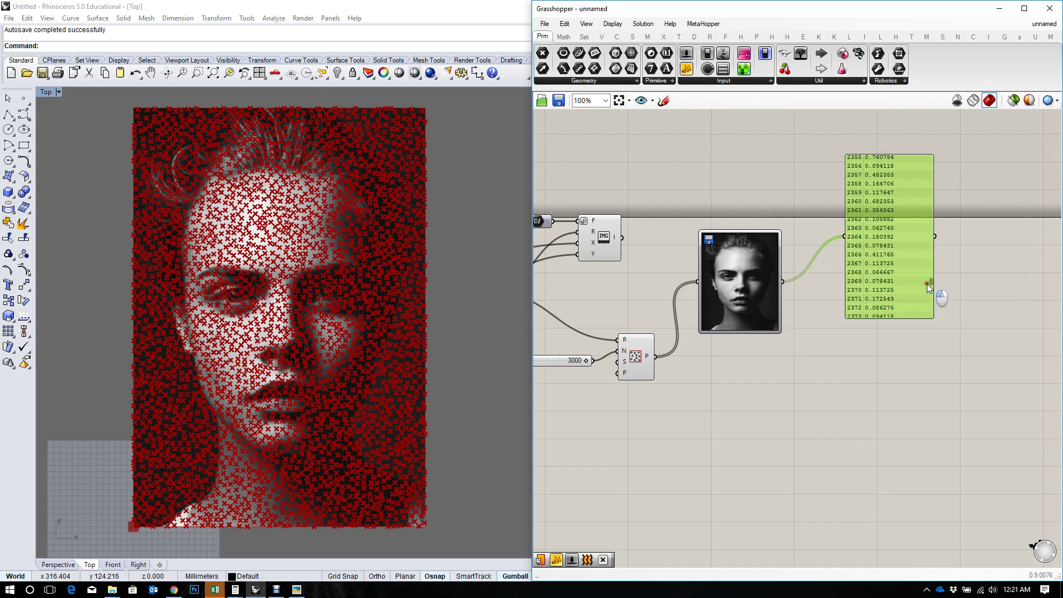
Step: Examine the sampled brightness values through the panel's list and compare them with the points over bright and dark areas of the portrait
drag(928, 287, 933, 330)
scroll(779, 271, up, 3)
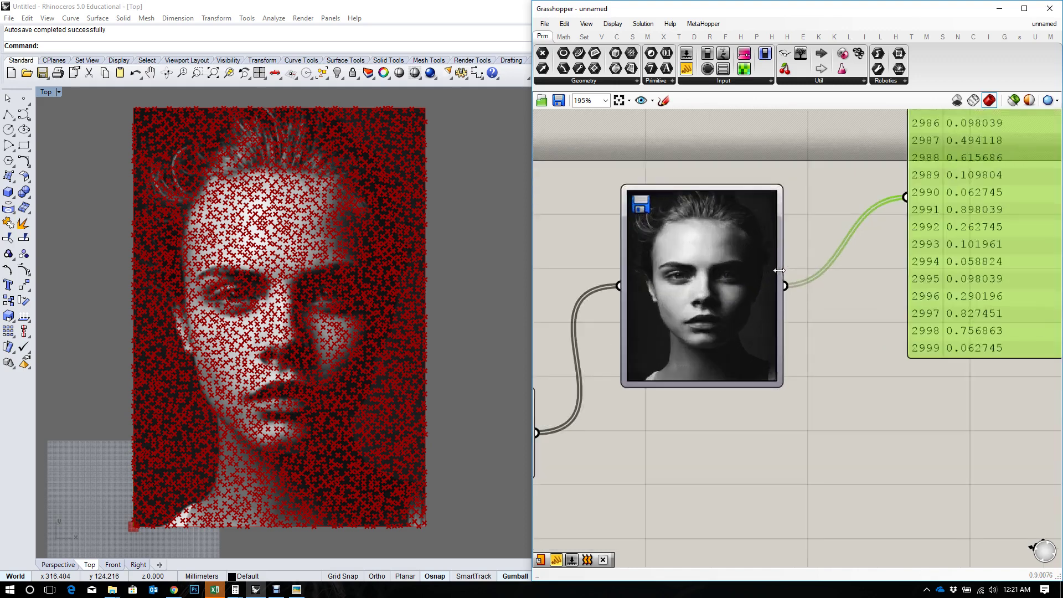
scroll(768, 278, down, 3)
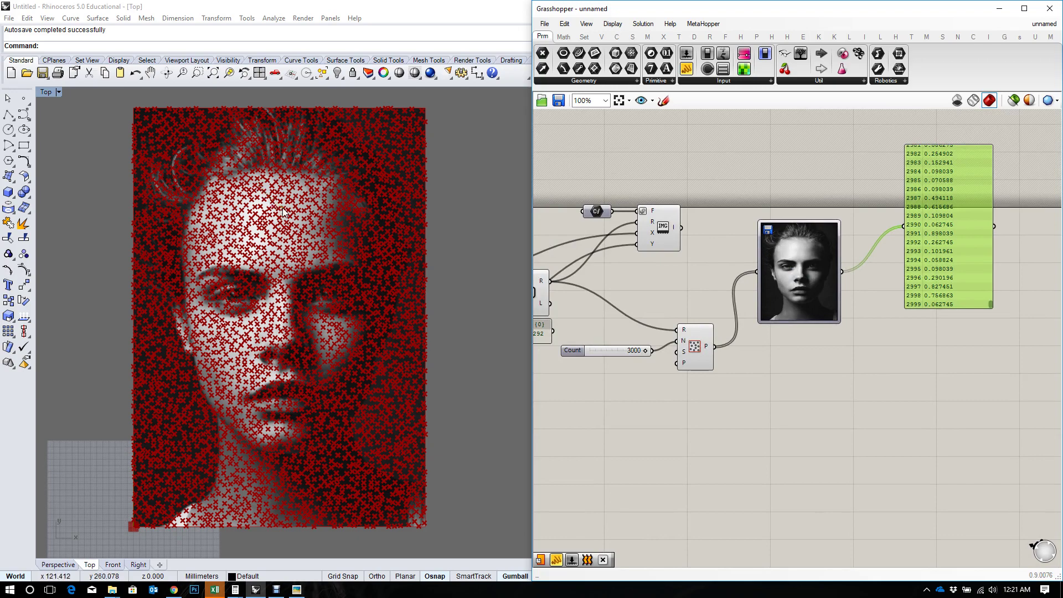
scroll(272, 214, up, 5)
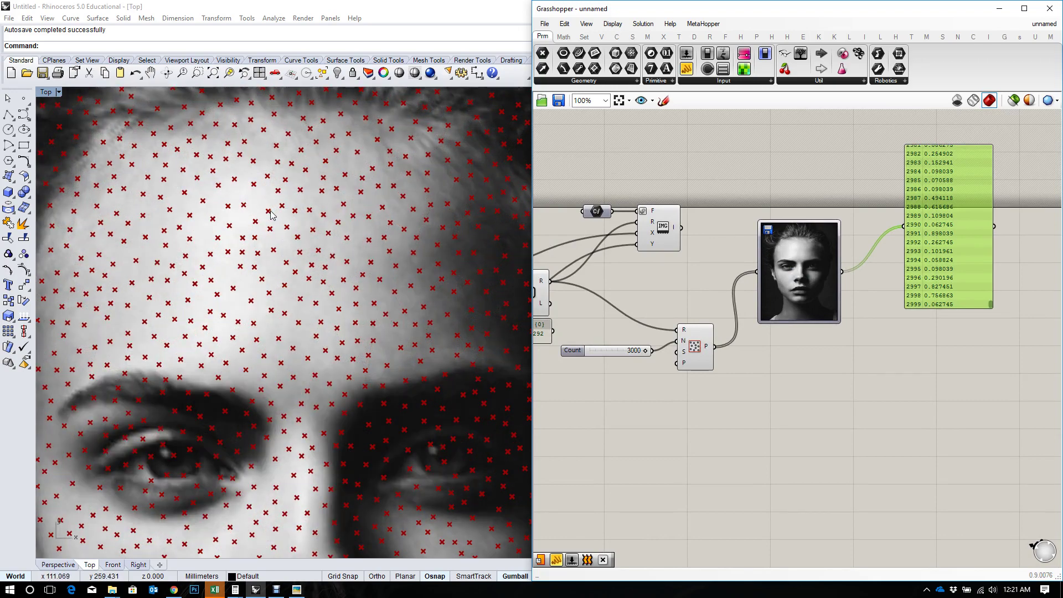
scroll(434, 199, down, 5)
scroll(434, 198, up, 6)
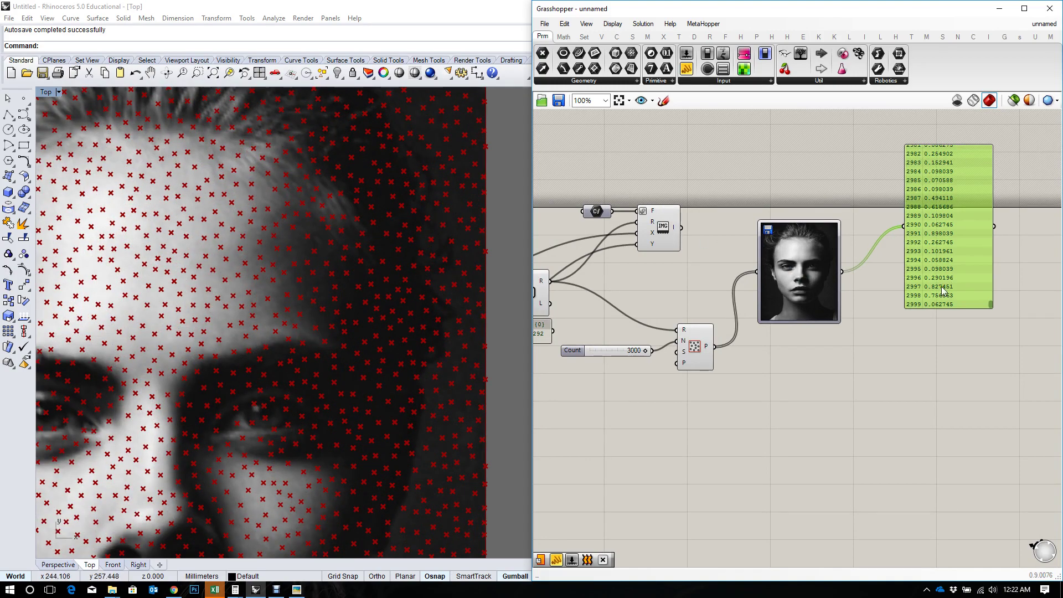
scroll(346, 291, down, 6)
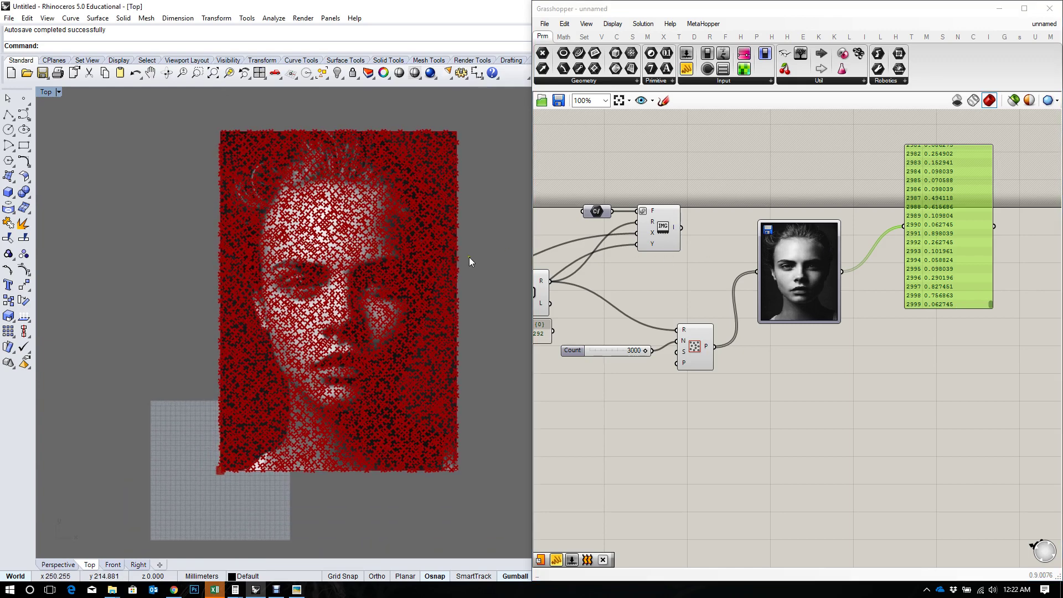
scroll(383, 241, up, 4)
right_drag(962, 268, 885, 298)
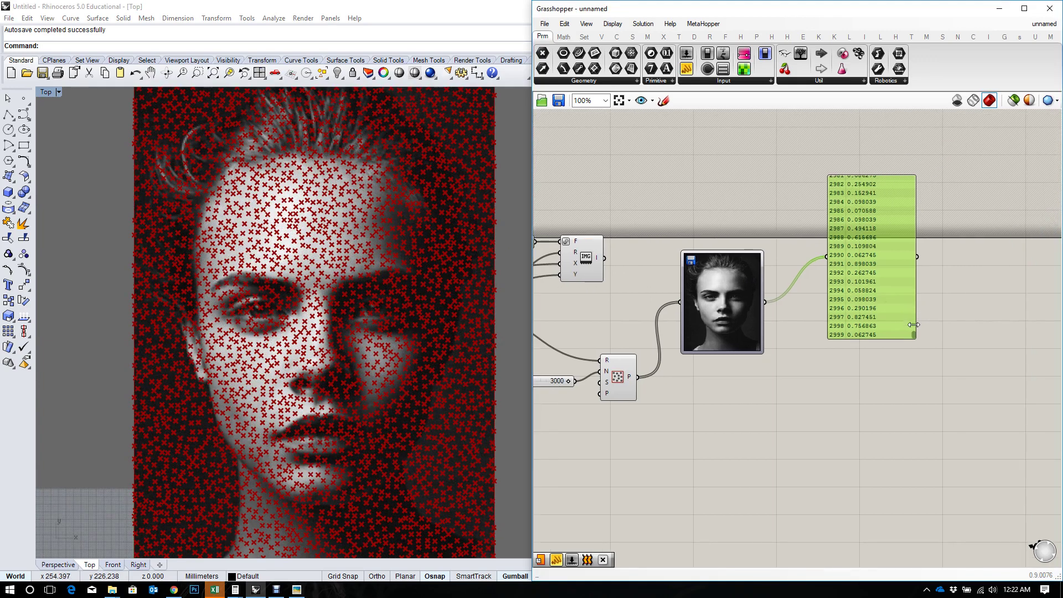
drag(914, 335, 916, 183)
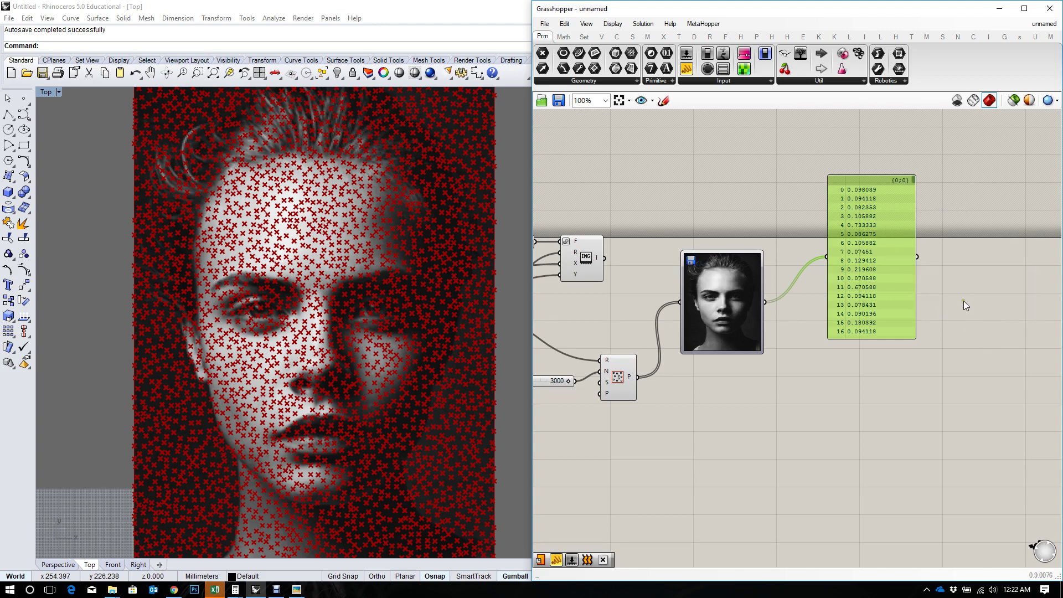
Step: Add a Sort List between the Image Sampler and the panel, wiring the sampler into K and the K output into the panel
double_click(815, 360)
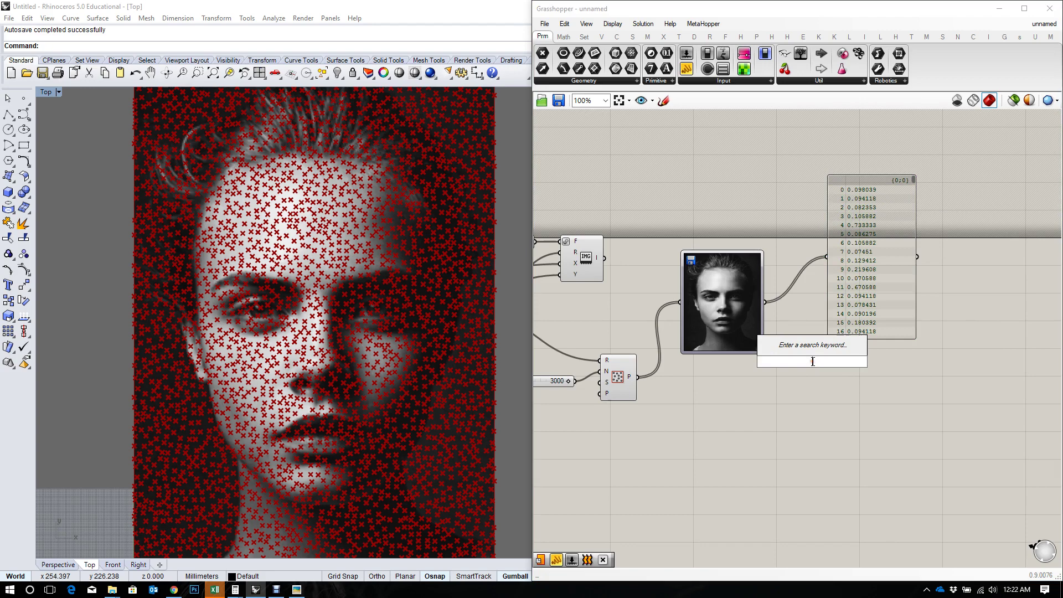
text(sor)
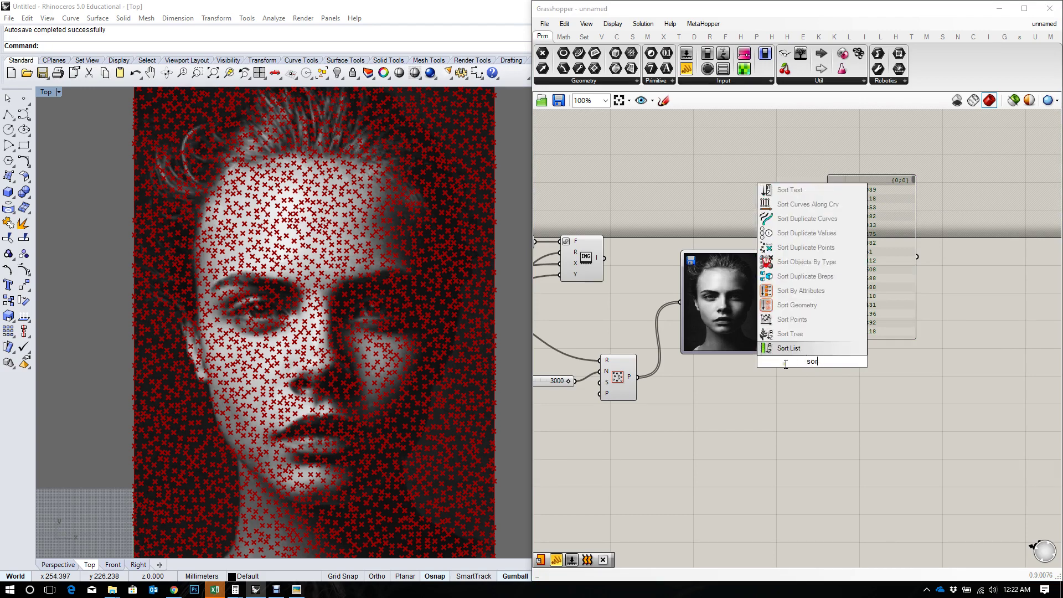
key(Return)
click(748, 314)
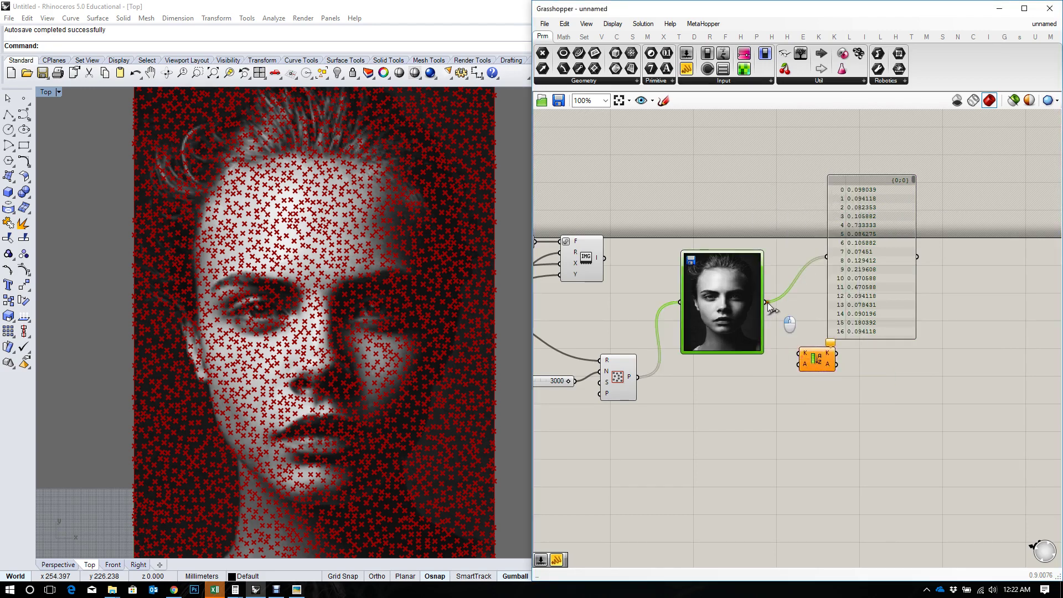
drag(767, 302, 868, 254)
scroll(925, 197, up, 2)
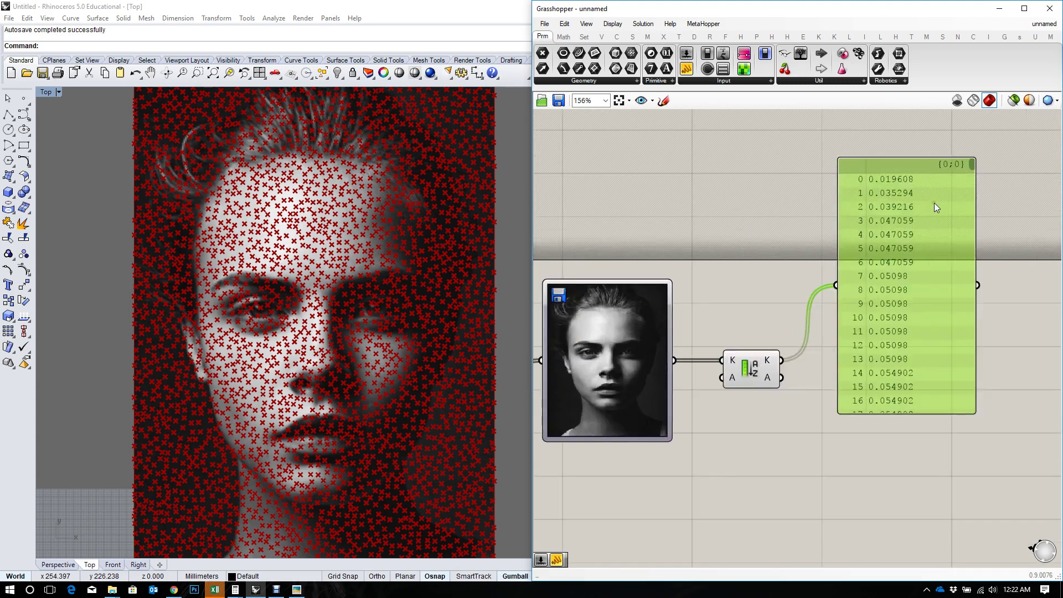
right_drag(894, 201, 868, 238)
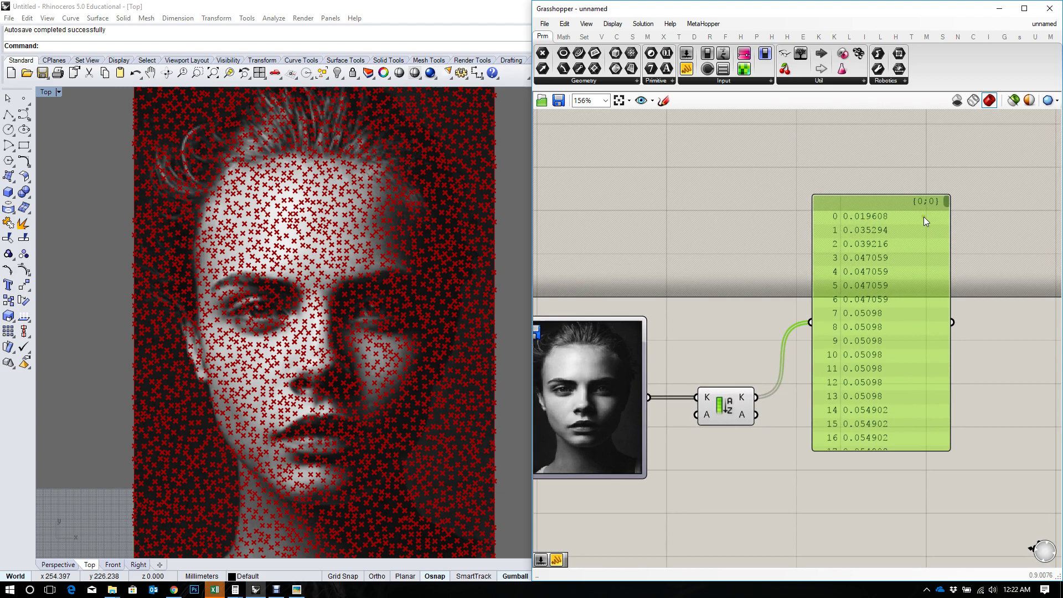
drag(946, 202, 941, 448)
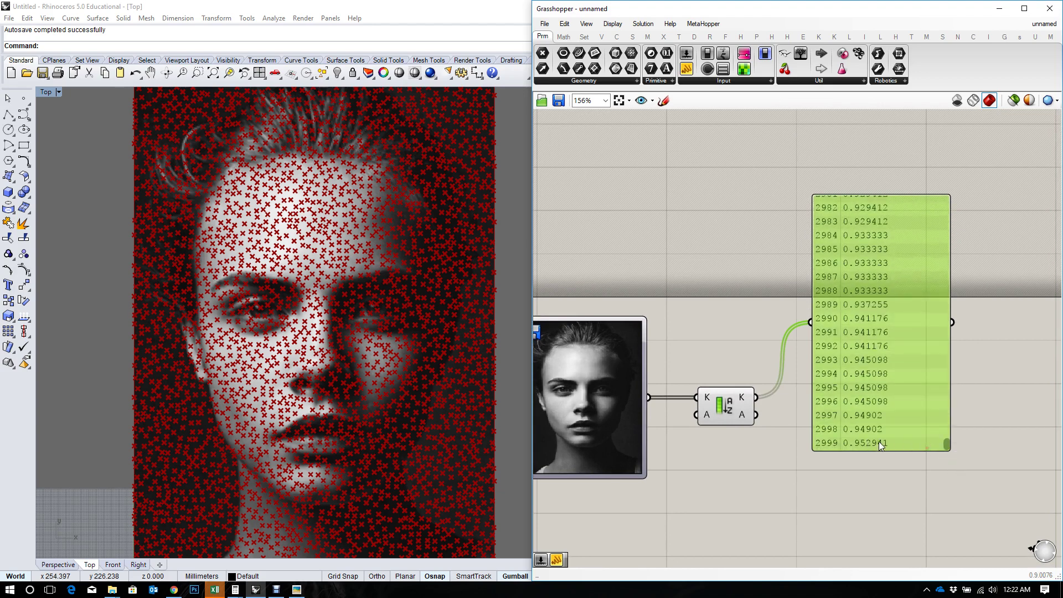
Step: Connect Populate 2D's P output to Sort List's A input
right_drag(753, 401, 826, 307)
click(825, 307)
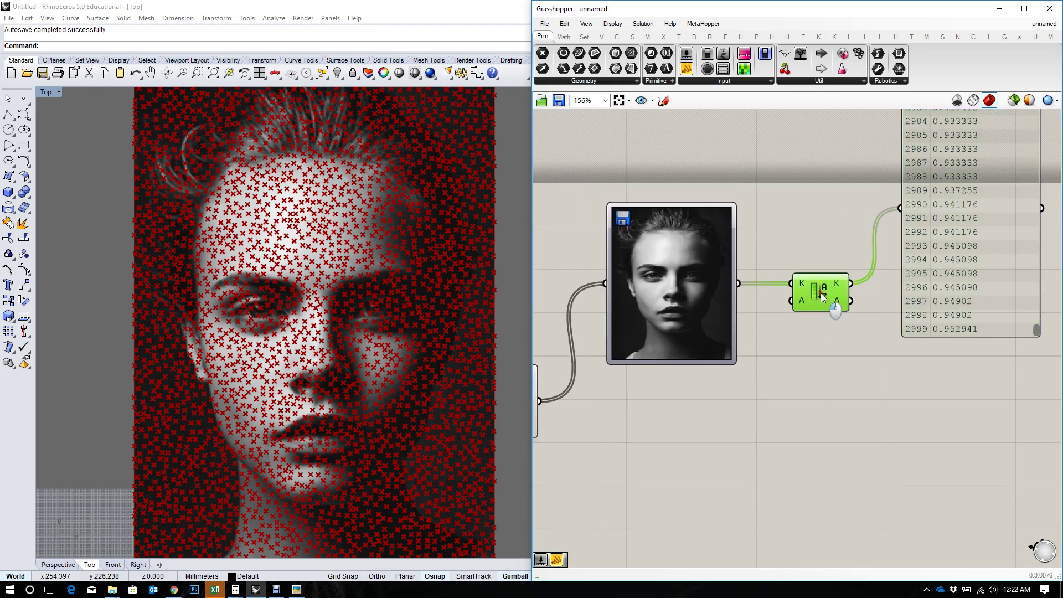
scroll(871, 294, down, 2)
scroll(856, 290, up, 1)
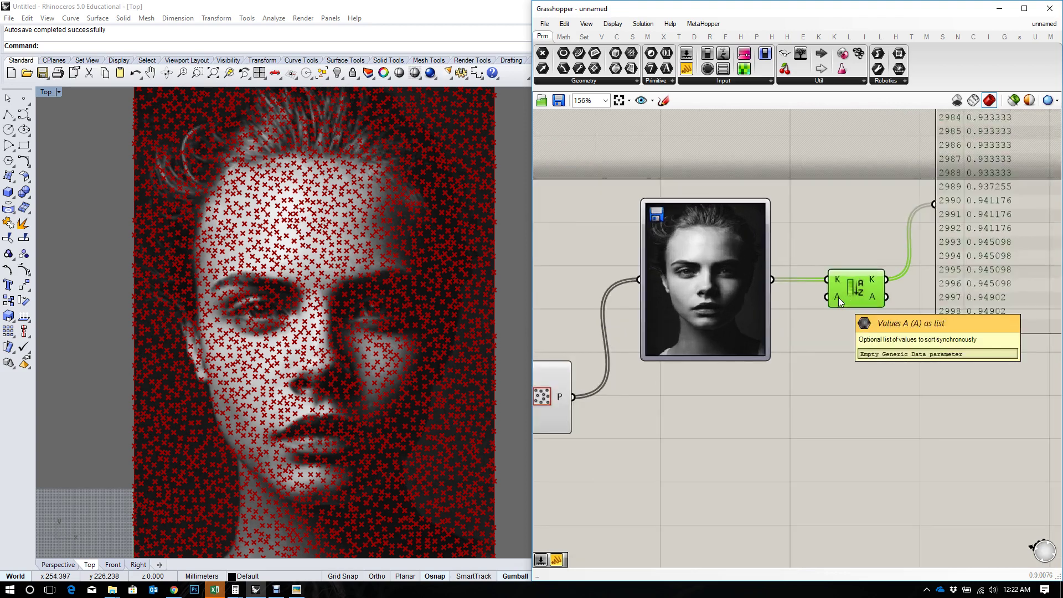
mouse_move(839, 278)
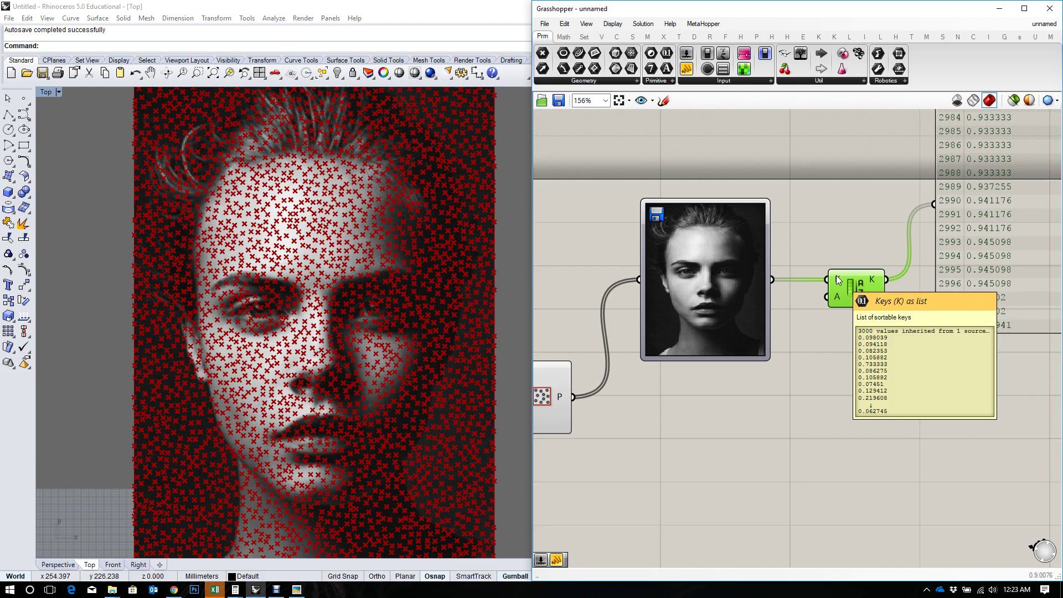
right_drag(617, 361, 652, 350)
click(563, 388)
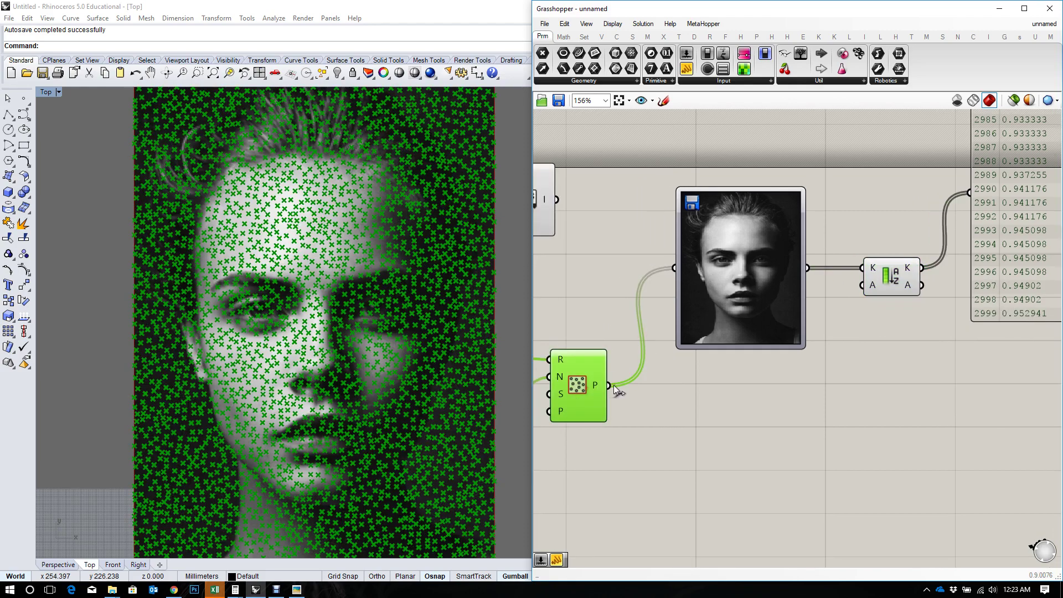
drag(609, 385, 856, 295)
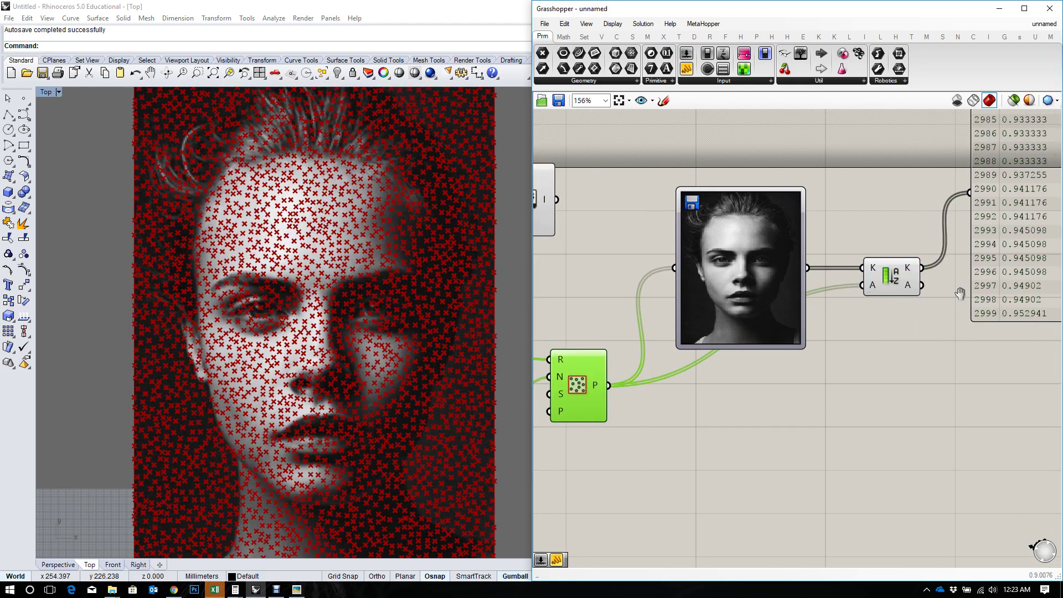
right_drag(913, 297, 644, 306)
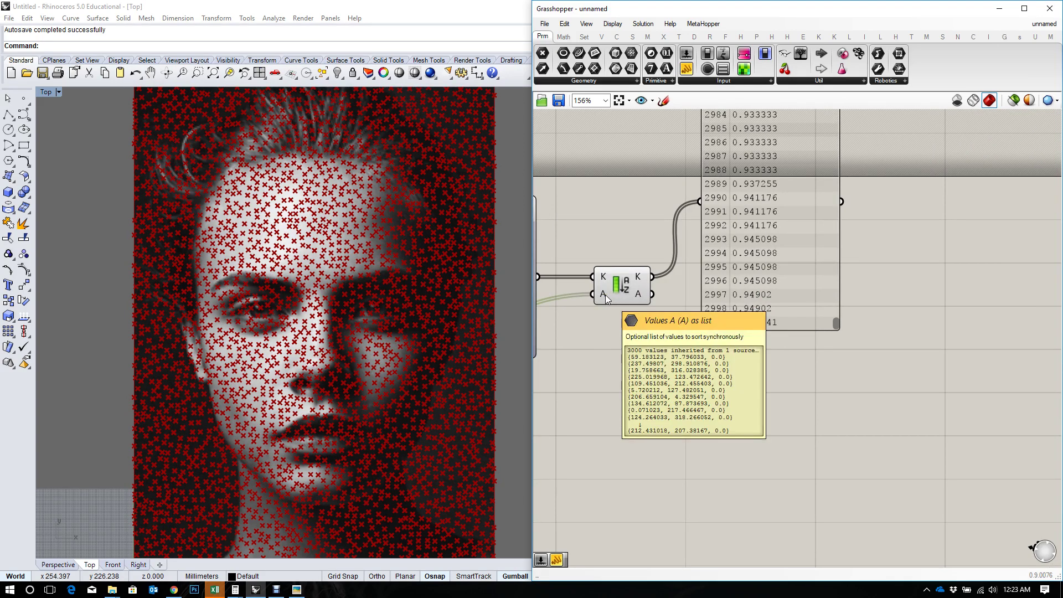
Step: Move the panel farther away from Sort List, connect the A output to it, and return its list to the first sorted points
drag(773, 303, 828, 298)
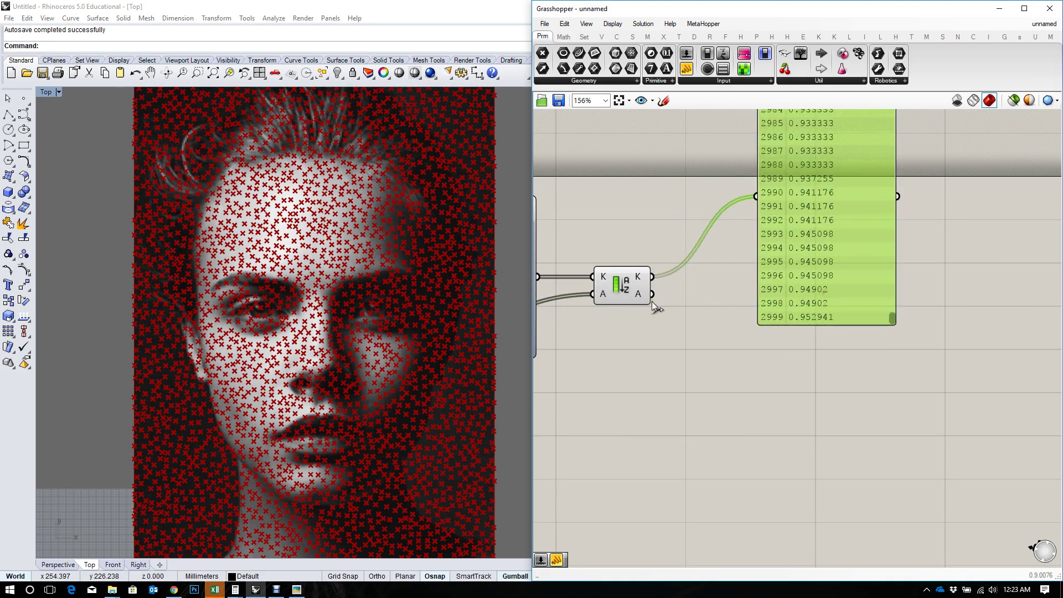
drag(652, 294, 756, 208)
right_drag(729, 261, 724, 318)
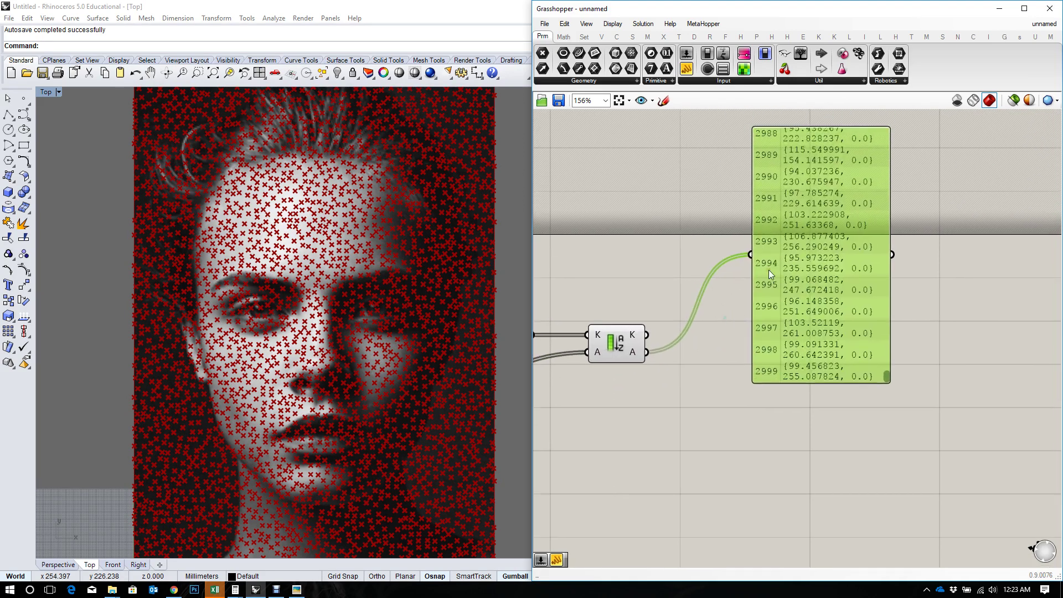
drag(888, 376, 886, 130)
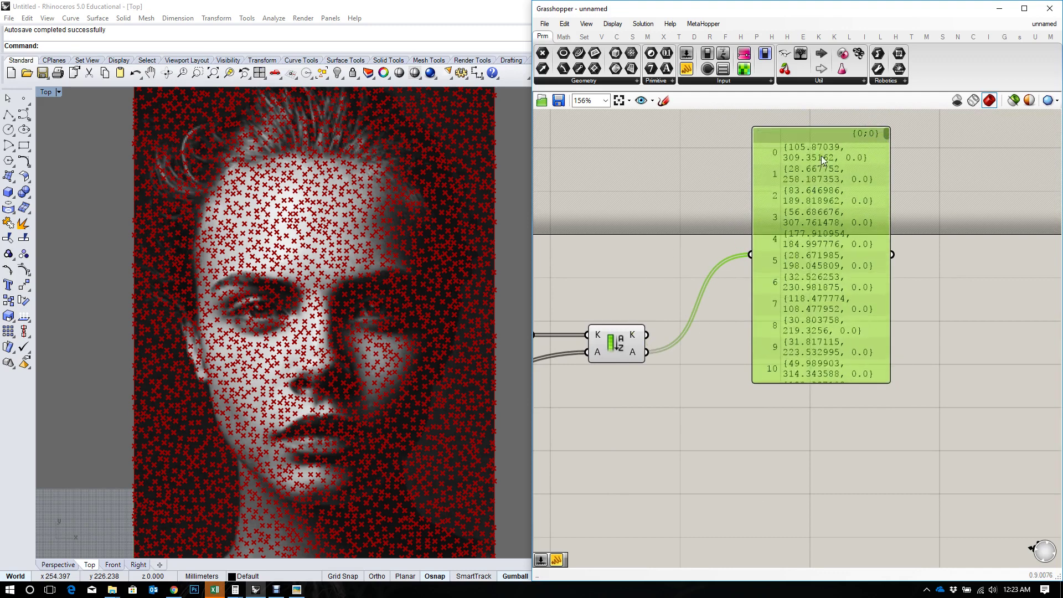
Step: Feed the panel from Sort List's K output and then its A output to compare the sorted brightness values with their points
drag(647, 335, 748, 261)
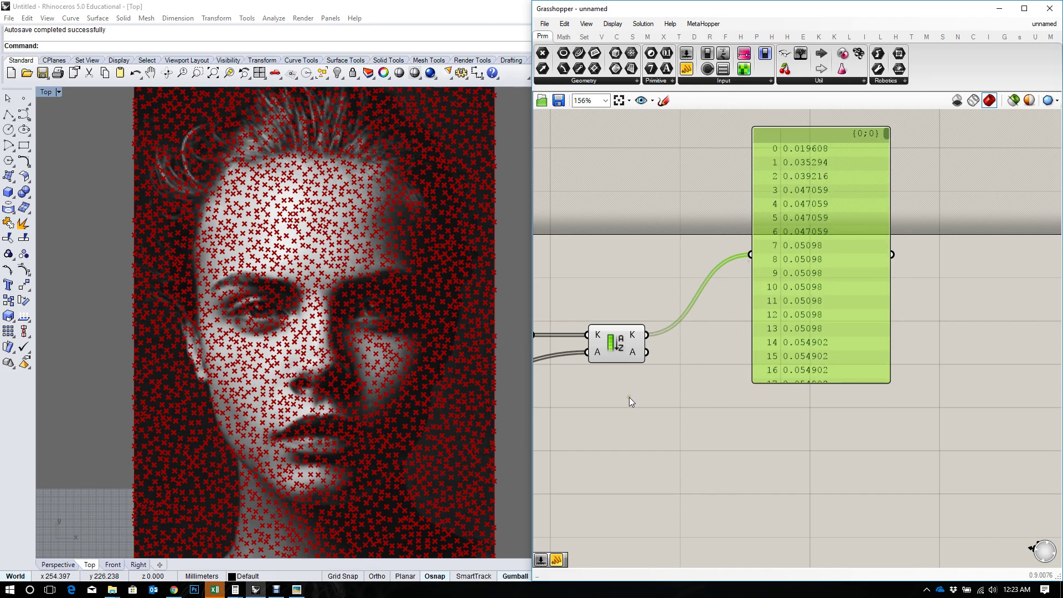
right_drag(684, 354, 802, 298)
click(741, 285)
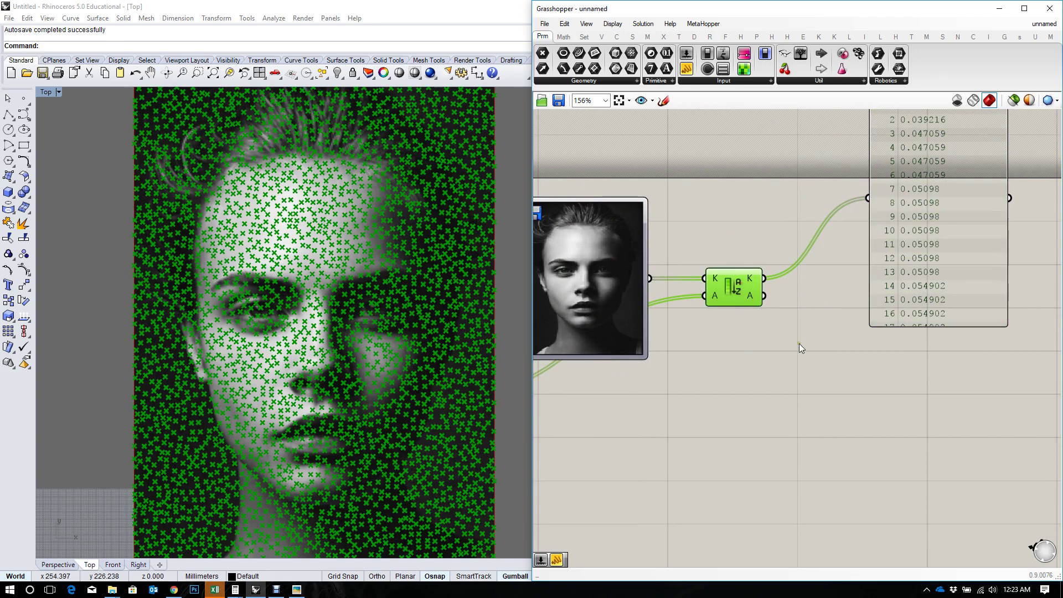
right_drag(831, 386, 785, 379)
drag(879, 291, 918, 267)
right_drag(846, 371, 815, 372)
click(655, 274)
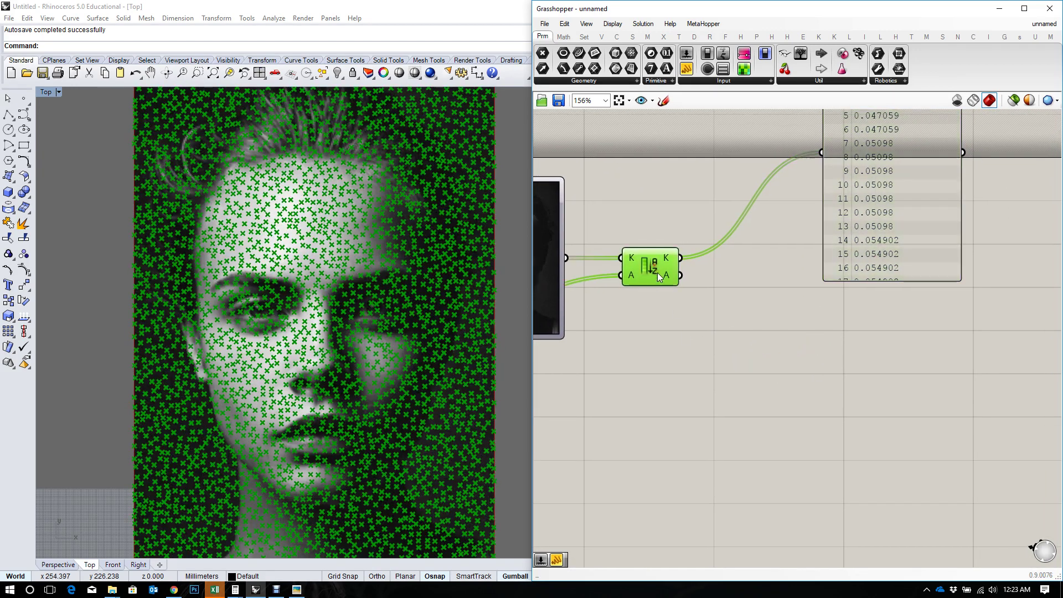
scroll(828, 297, down, 2)
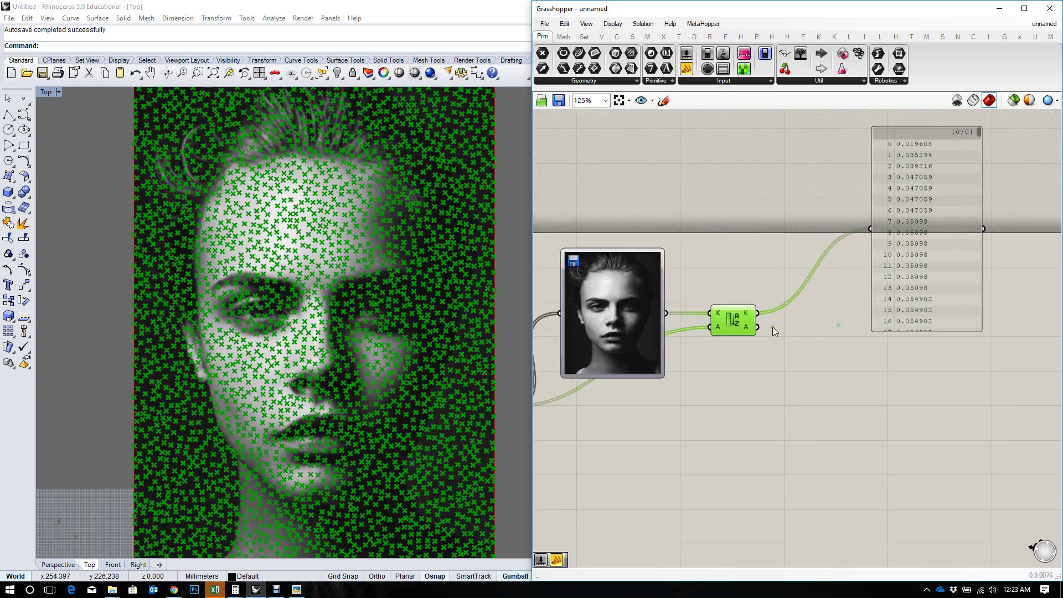
drag(770, 327, 872, 229)
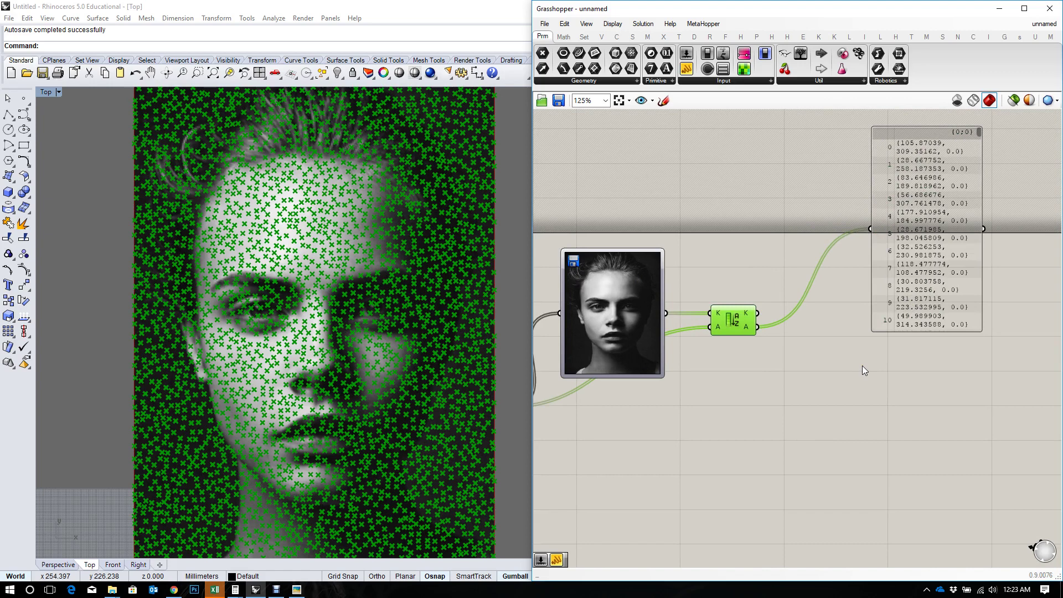
Step: Add a List Length fed by Sort List's A output, connect its result to the panel, and place it close beside Sort List
double_click(825, 367)
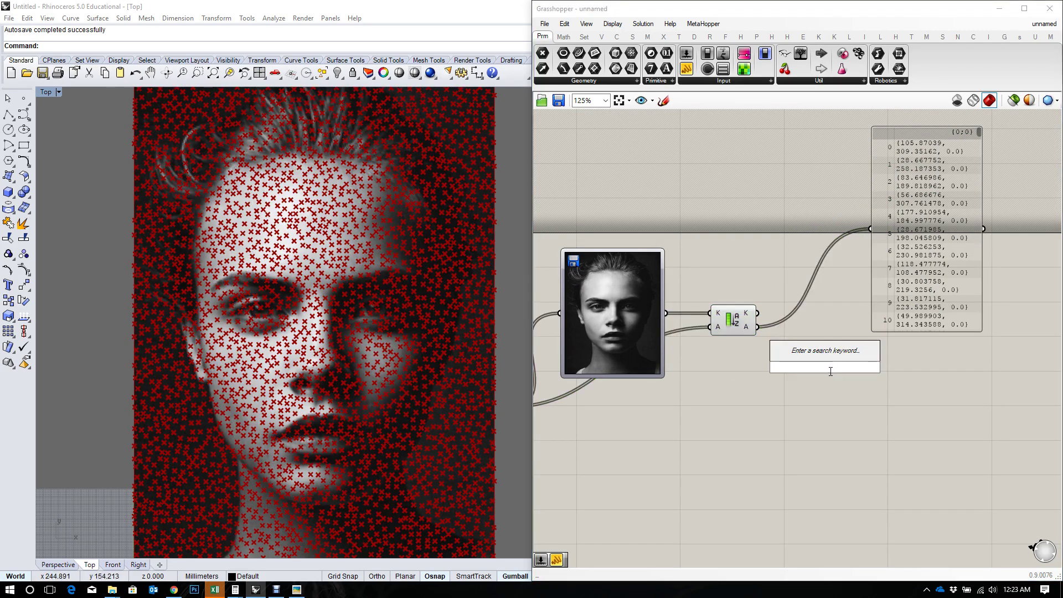
text(lis)
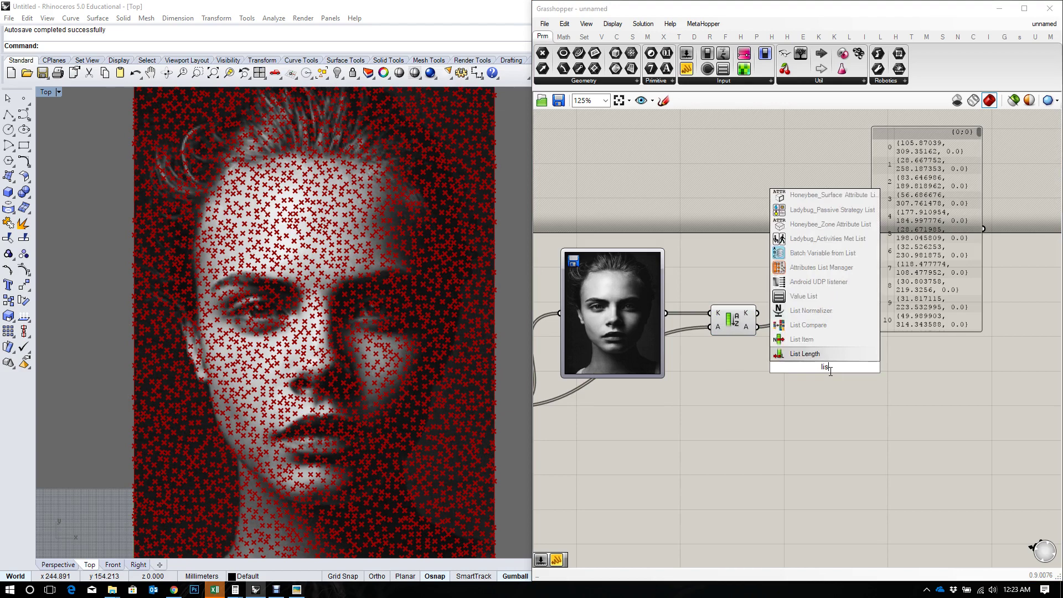
key(Return)
drag(757, 327, 871, 241)
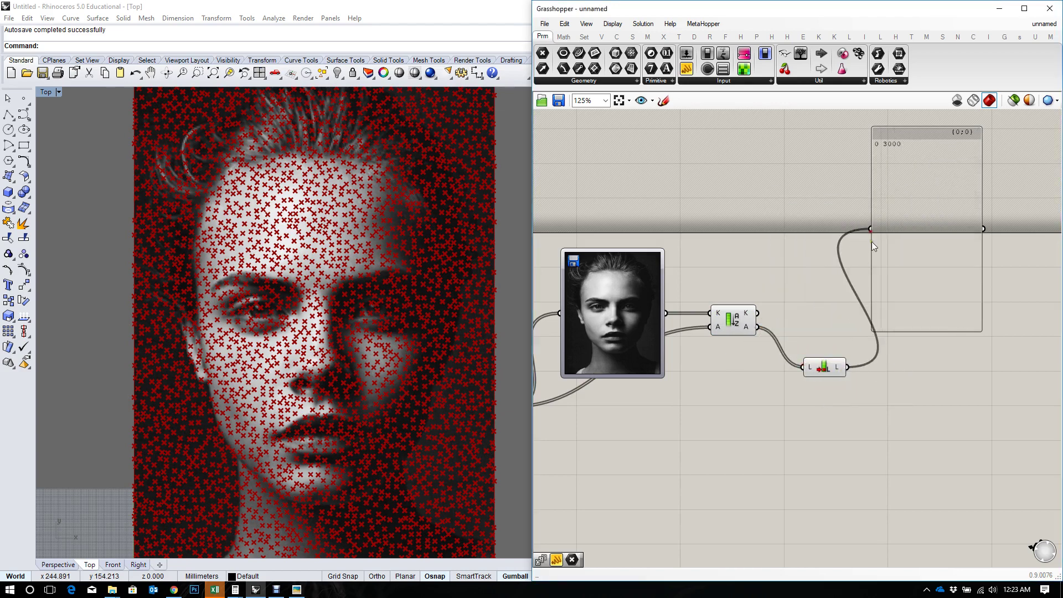
click(810, 370)
drag(810, 371, 791, 348)
right_drag(805, 364, 908, 362)
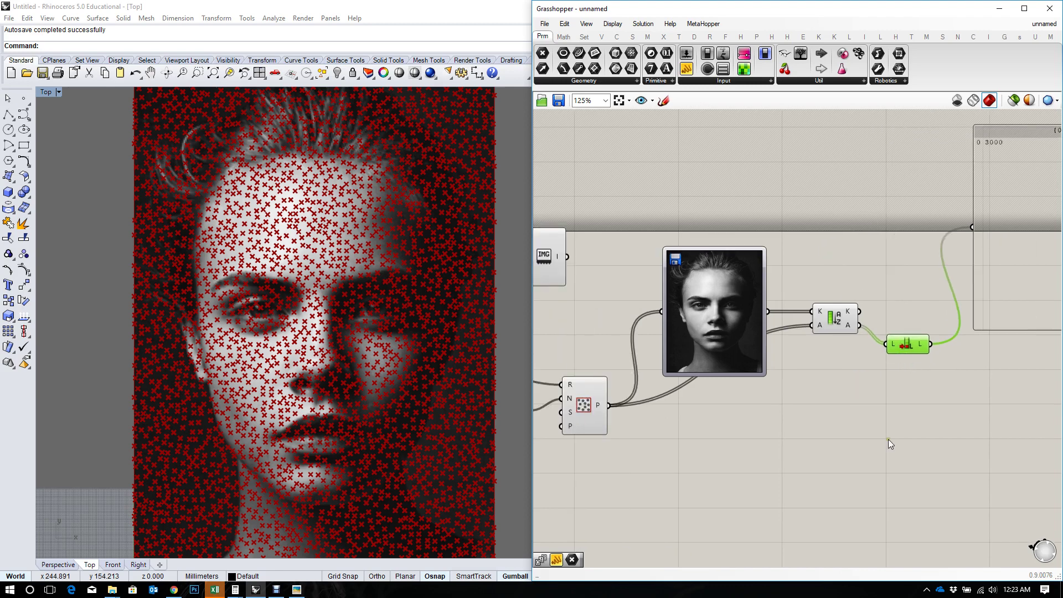
scroll(773, 426, down, 2)
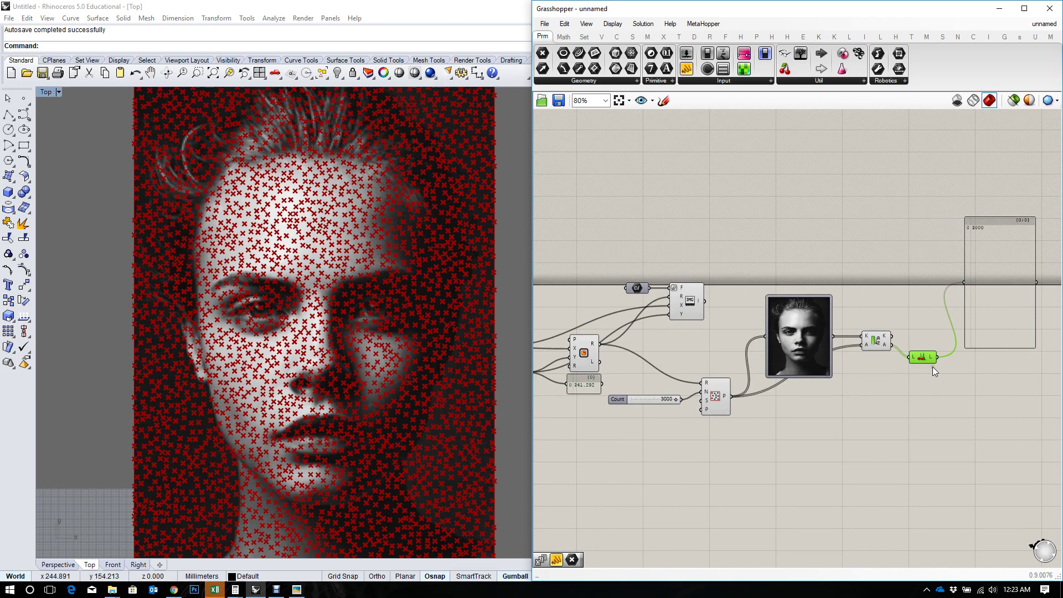
right_drag(932, 367, 865, 364)
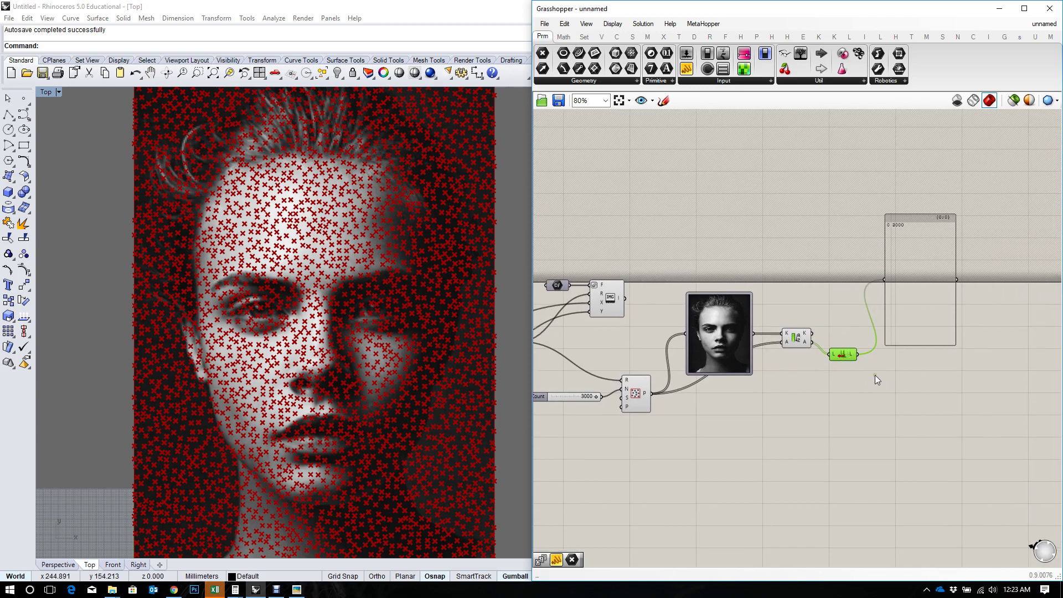
Step: Reconnect Sort List's A output to the panel and examine the sorted points and their indices from first to last
scroll(886, 332, up, 4)
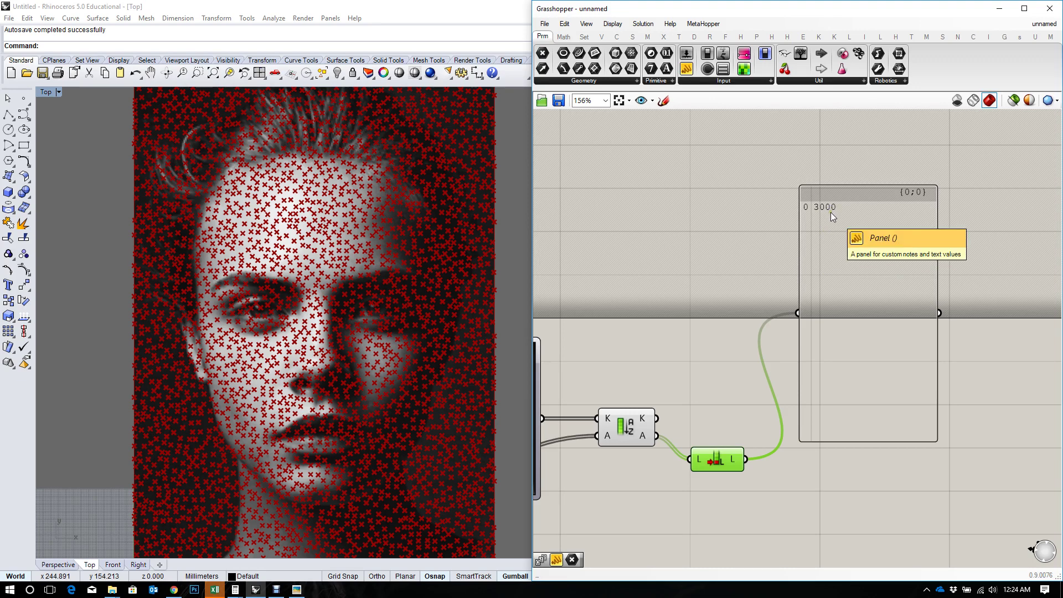
right_drag(840, 258, 785, 257)
drag(785, 257, 809, 258)
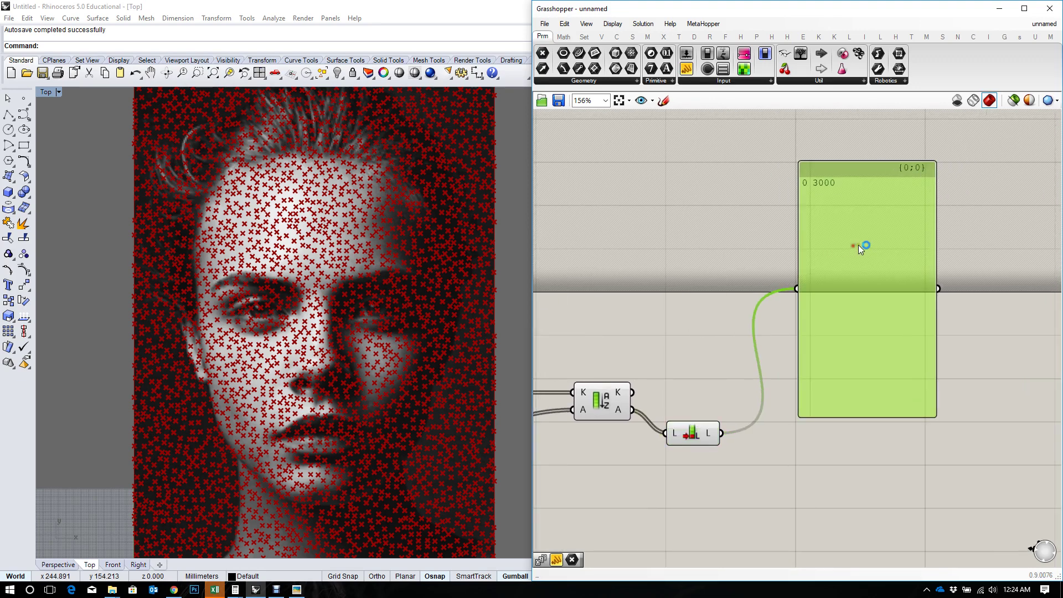
drag(632, 410, 799, 289)
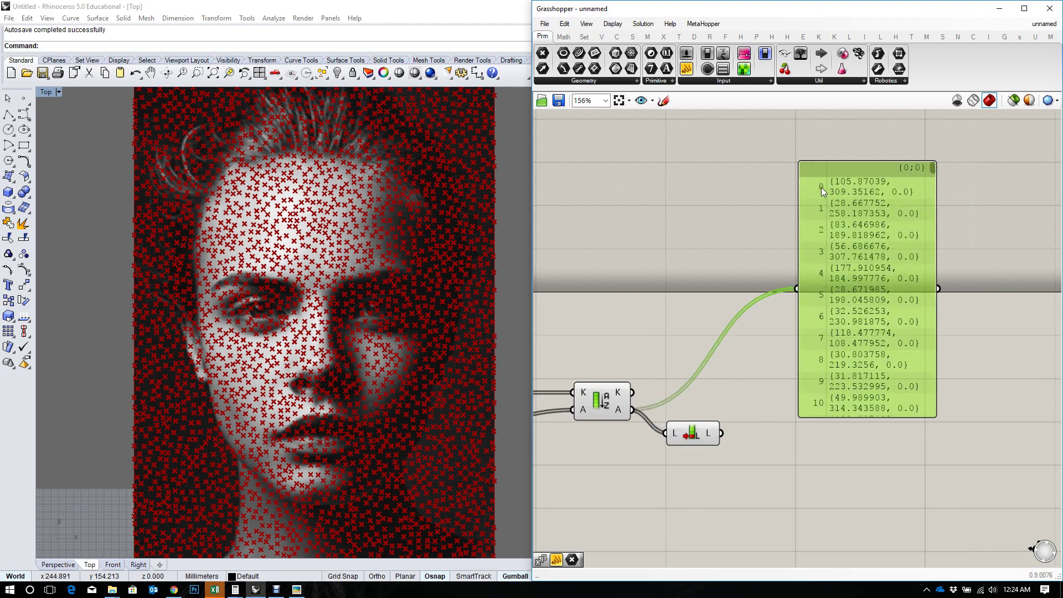
drag(932, 172, 929, 421)
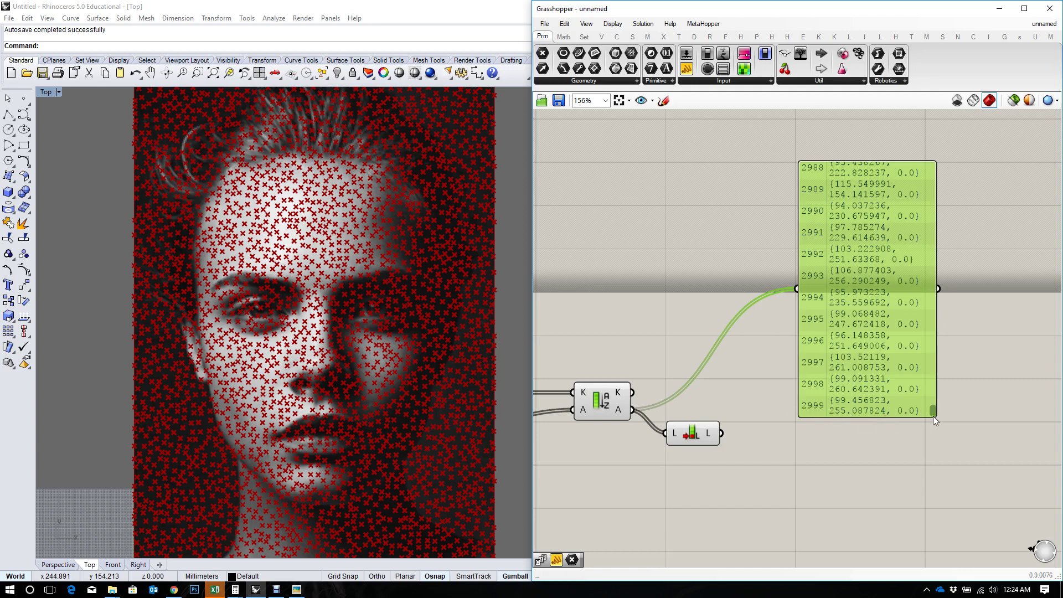
drag(931, 411, 921, 221)
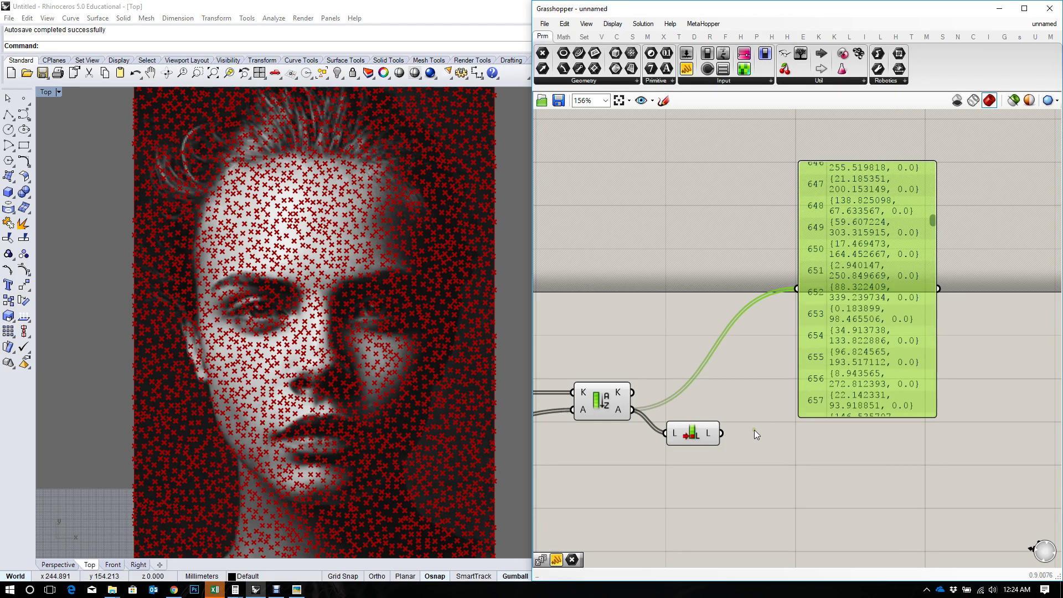
double_click(776, 447)
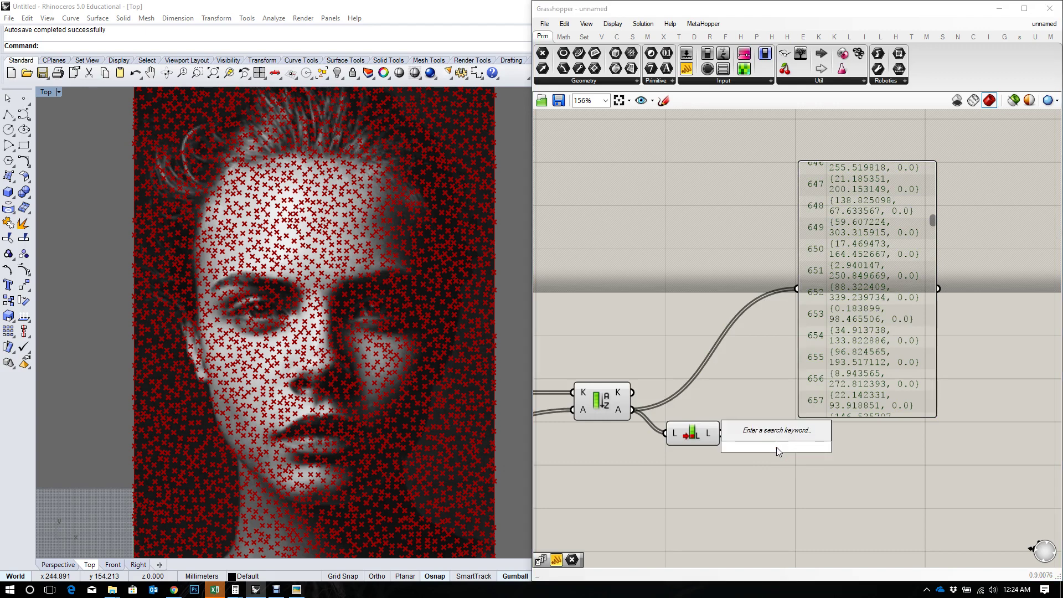
text(m)
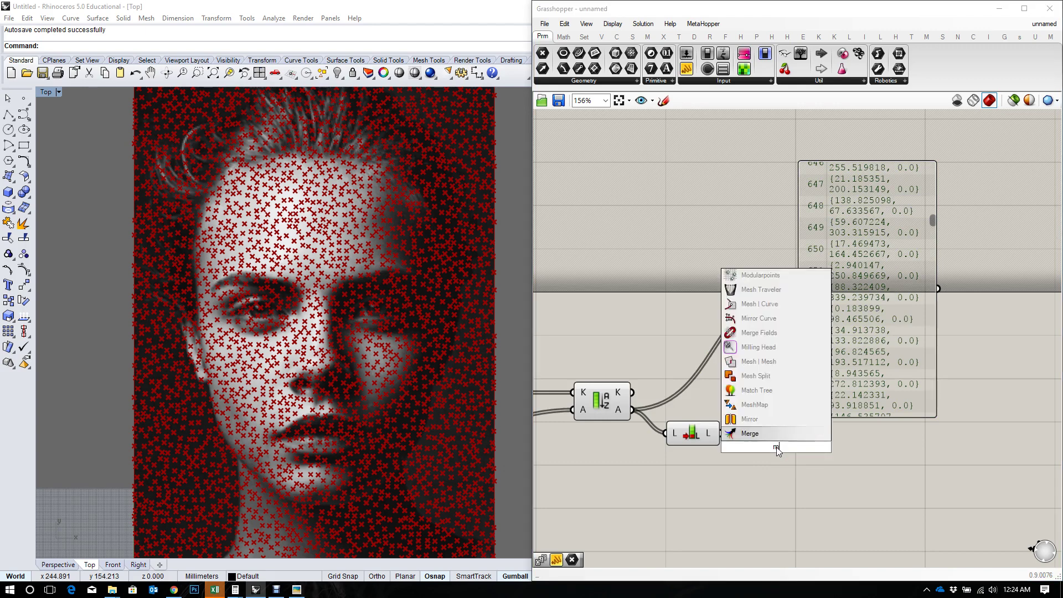
text(ultip)
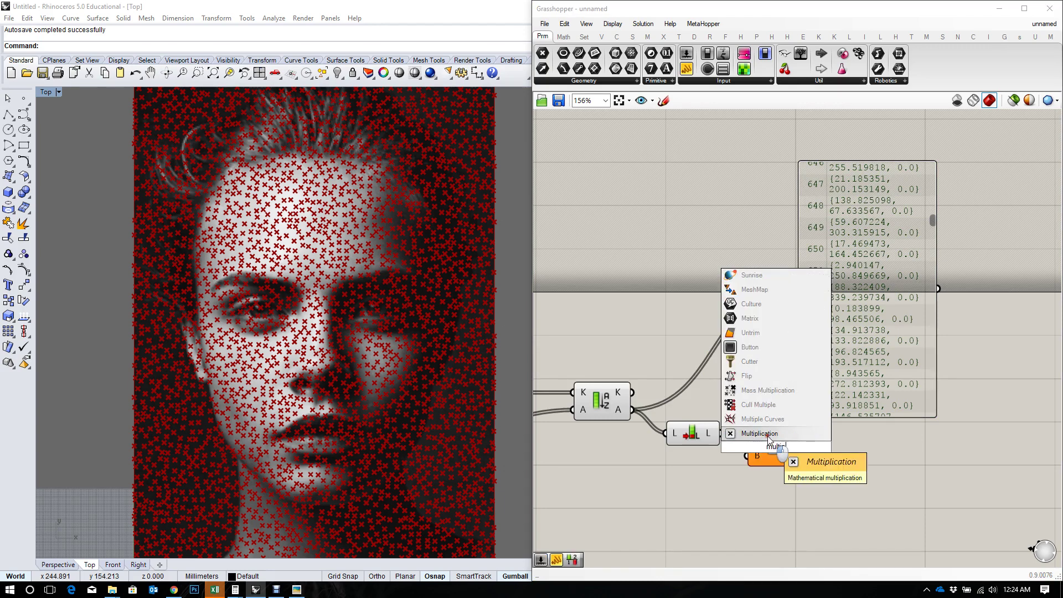
key(Return)
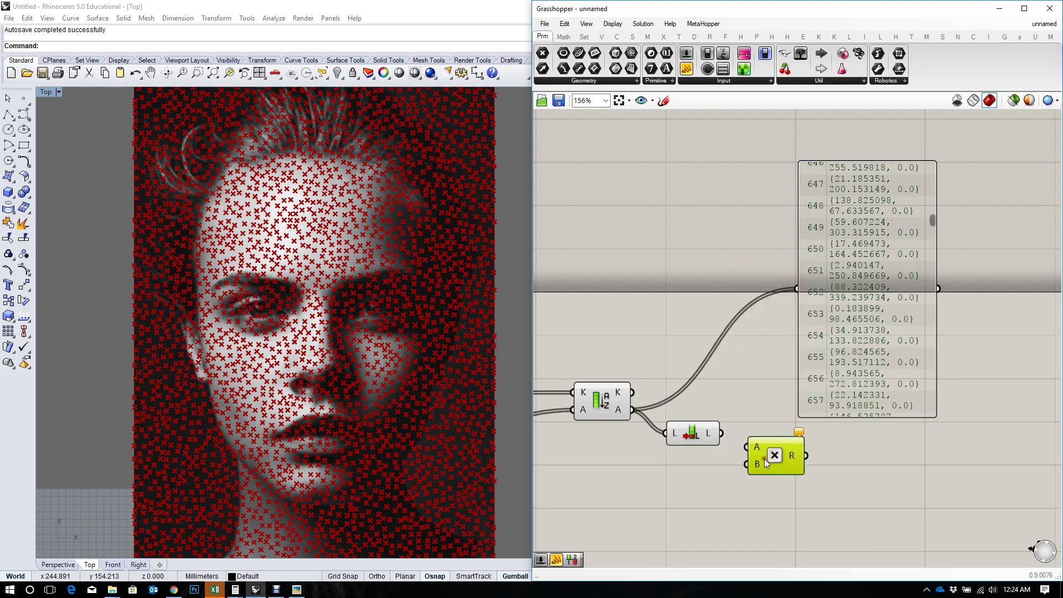
drag(729, 438, 877, 269)
mouse_move(811, 412)
right_down()
mouse_move(842, 349)
mouse_move(827, 419)
right_up()
click(719, 431)
double_click(720, 430)
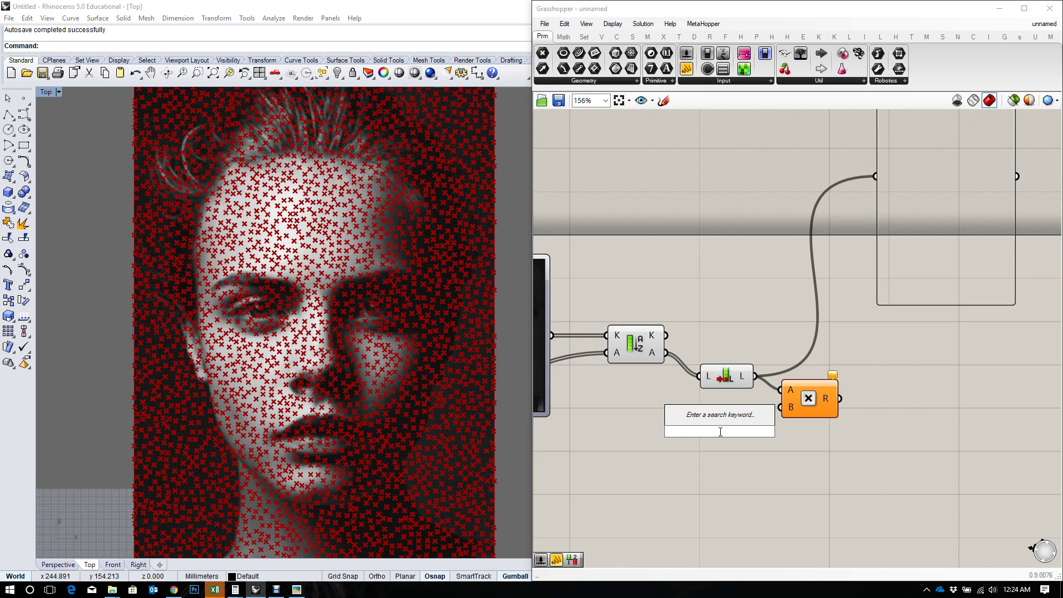
drag(806, 401, 824, 410)
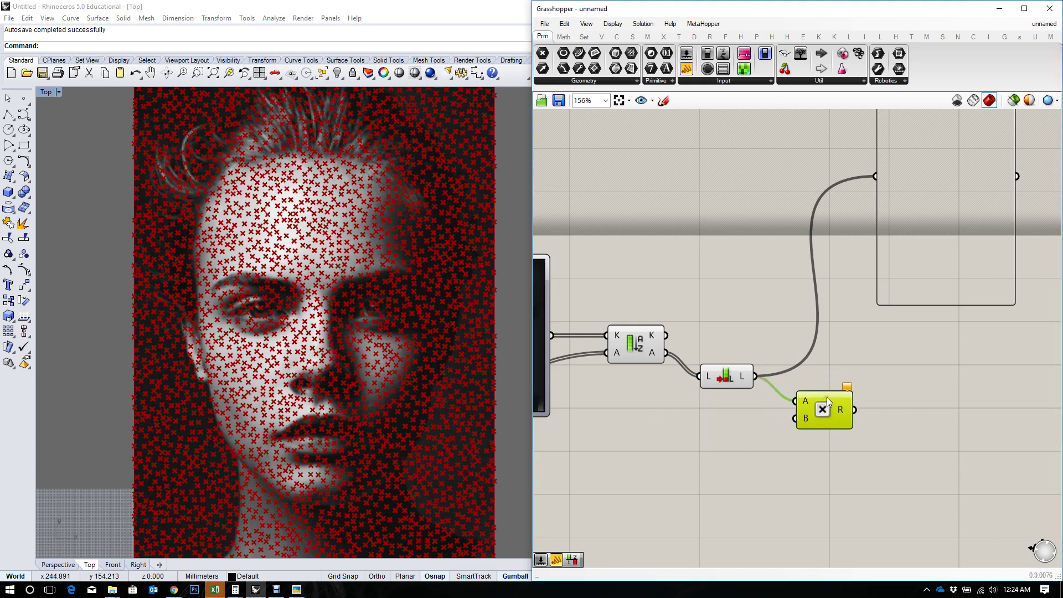
key(Delete)
Step: Add a Division component beside List Length and connect the list length to its A input
double_click(823, 387)
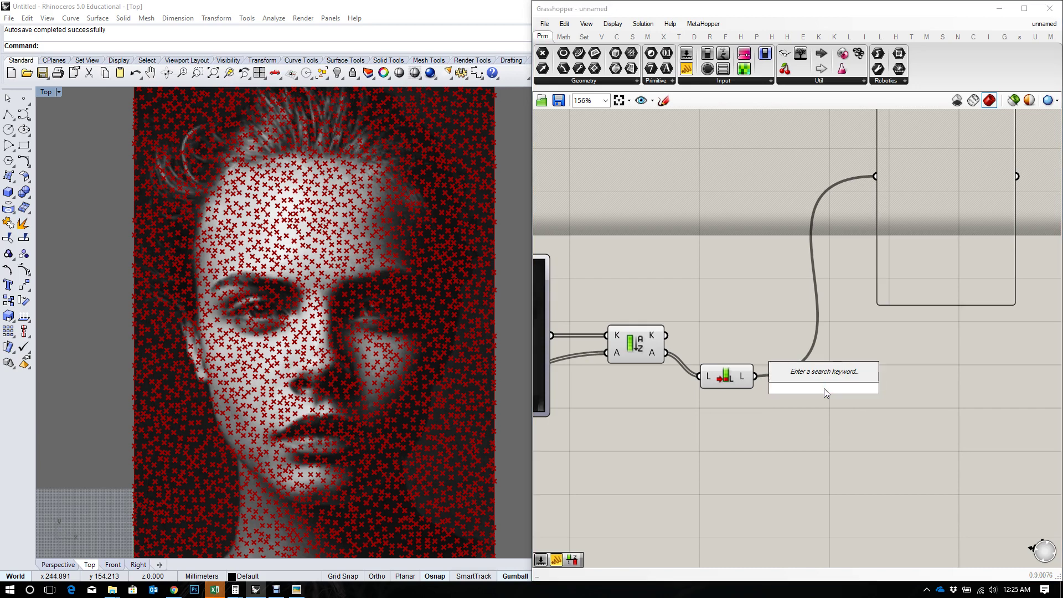
text(divi)
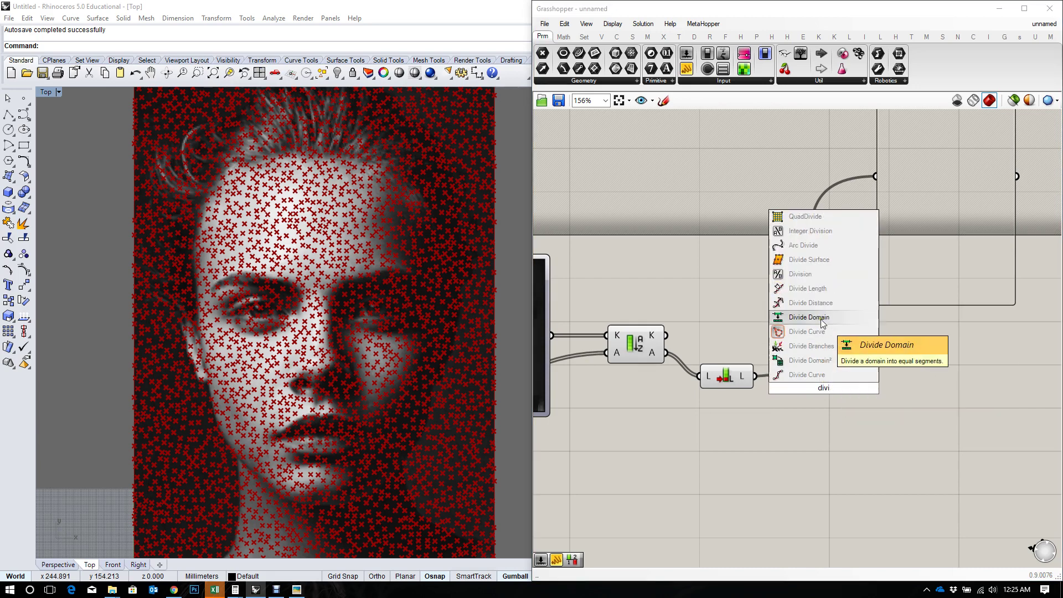
click(825, 275)
drag(759, 381, 795, 380)
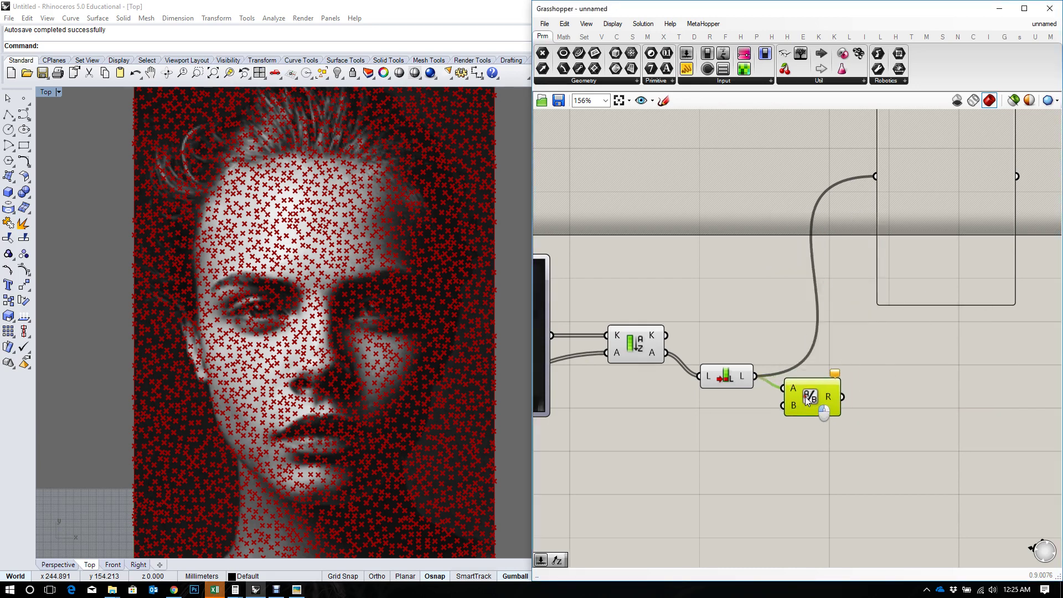
Step: Add a number slider with the value 10.00 and connect it to Division's B input
double_click(703, 422)
text(10)
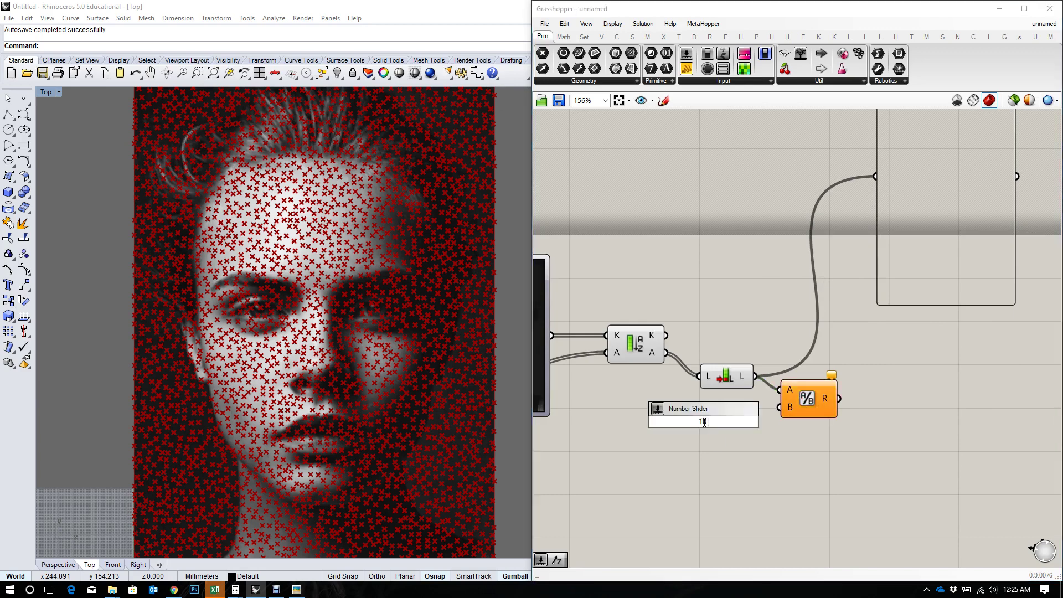
key(Return)
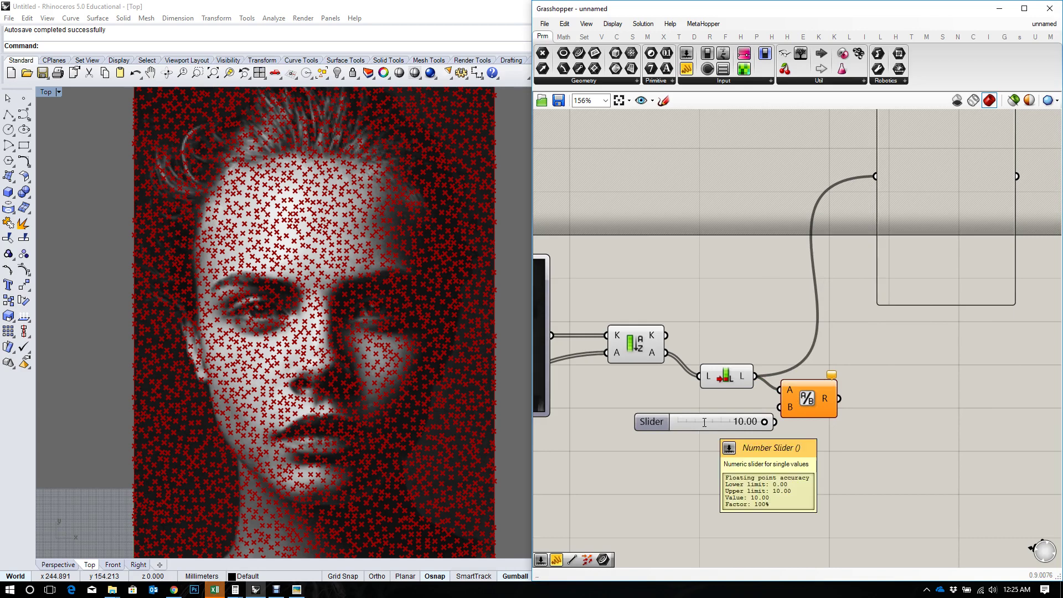
drag(773, 422, 784, 409)
right_drag(797, 404, 731, 433)
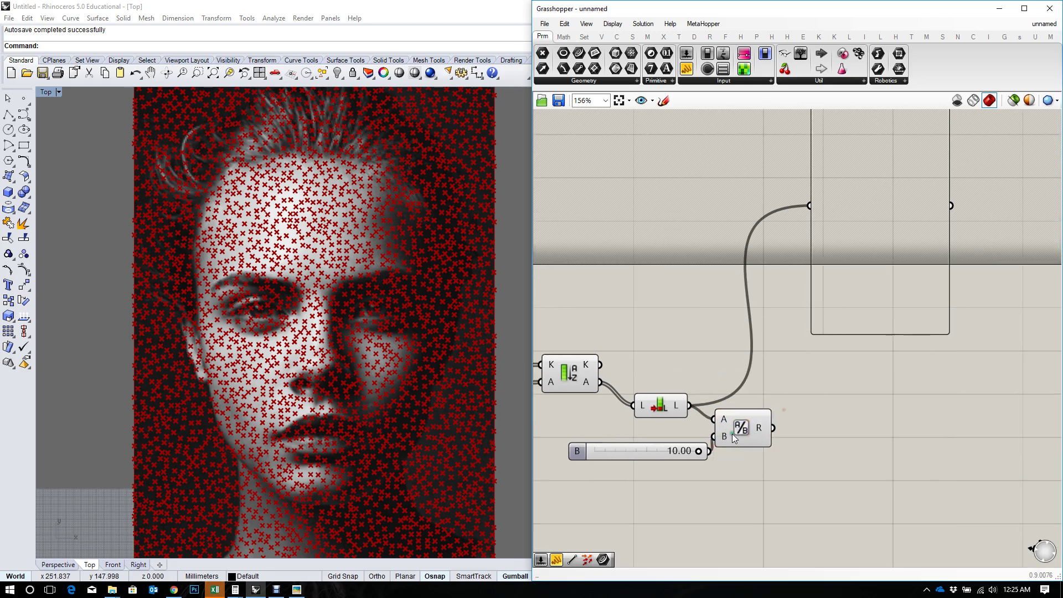
Step: Connect Division's R output to the panel in place of the list length and set the divisor slider to 8.45
mouse_move(774, 428)
mouse_down()
mouse_move(808, 228)
mouse_move(738, 386)
mouse_move(769, 428)
mouse_up()
right_drag(857, 291, 848, 366)
right_drag(866, 316, 899, 290)
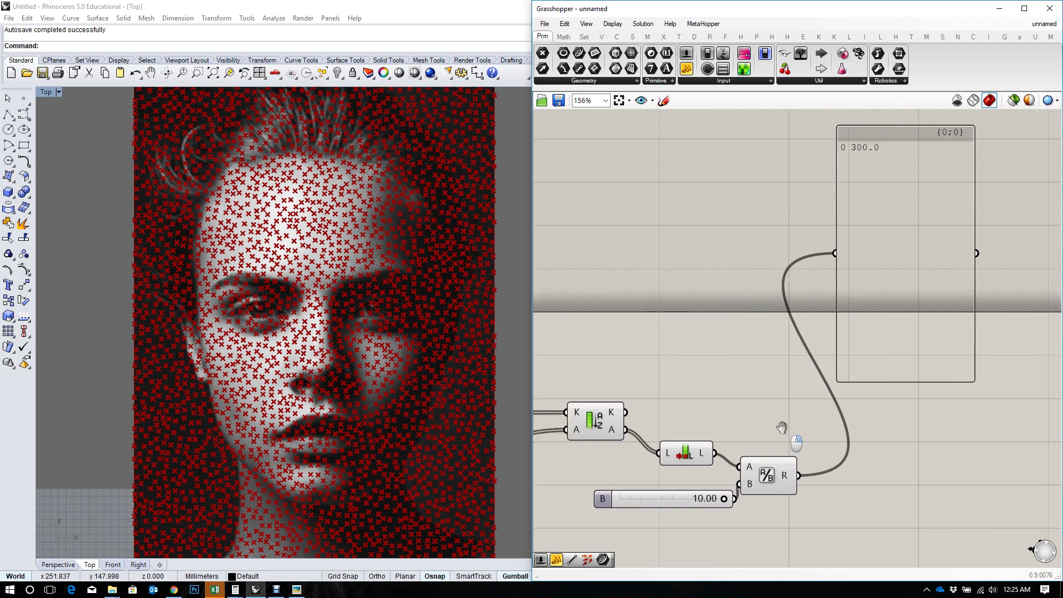
mouse_move(725, 500)
mouse_down()
mouse_move(623, 503)
mouse_move(710, 502)
mouse_up()
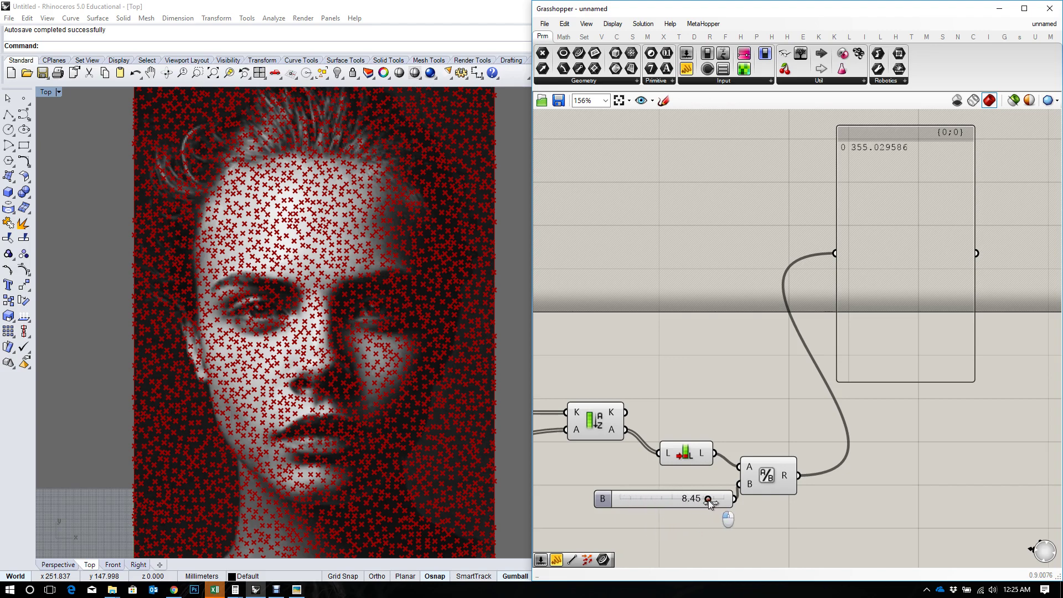
Step: Add a Multiplication component below Division and connect the list length to its A input
double_click(741, 521)
text(mul)
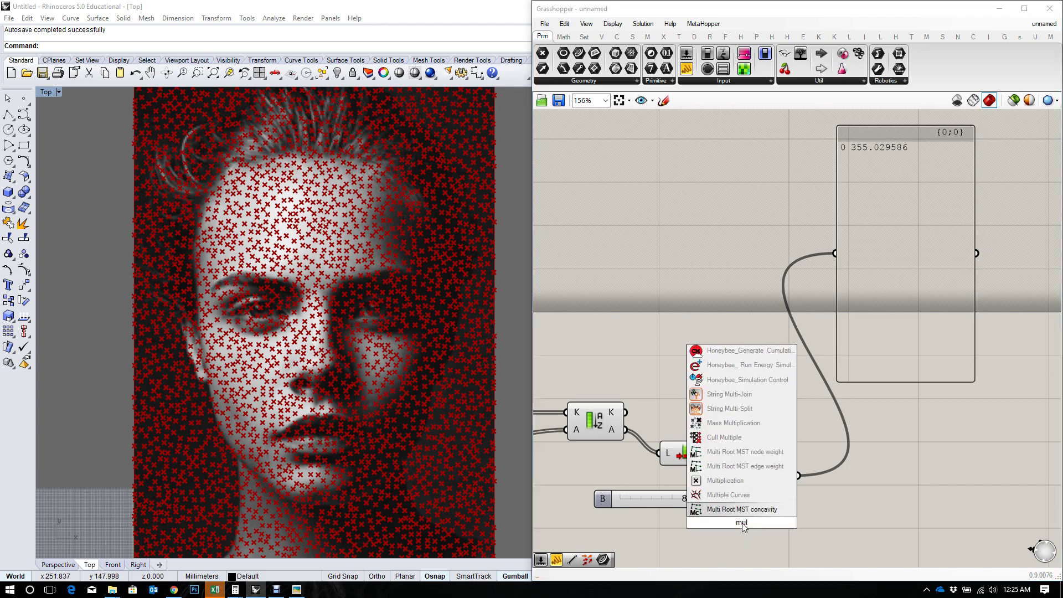
click(727, 481)
right_drag(744, 501, 760, 439)
drag(750, 448, 765, 475)
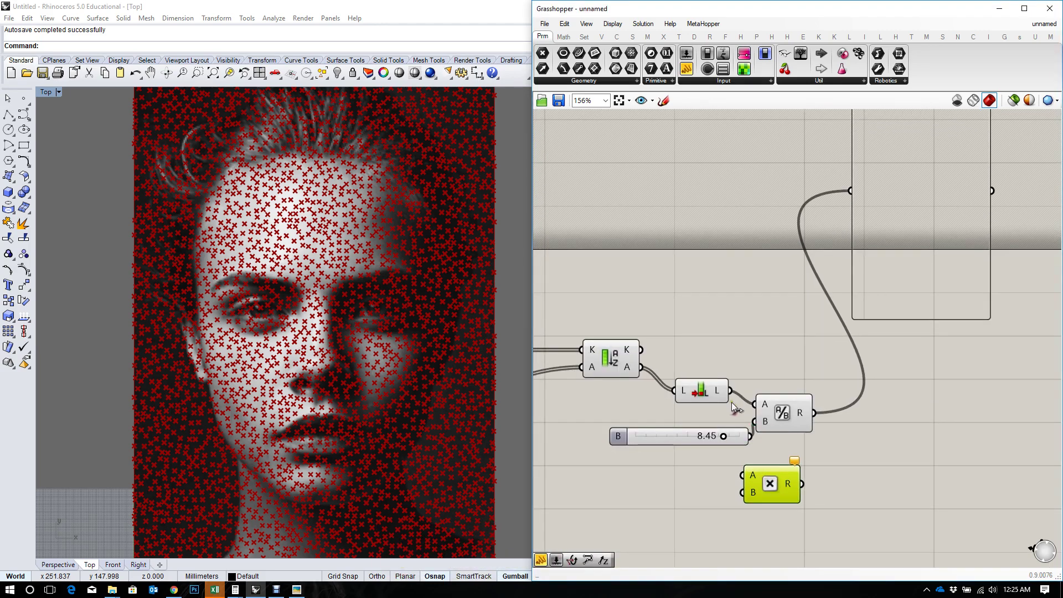
drag(730, 391, 813, 476)
Step: Add a number slider with the value 1.000 and connect it to Multiplication's B input
double_click(724, 483)
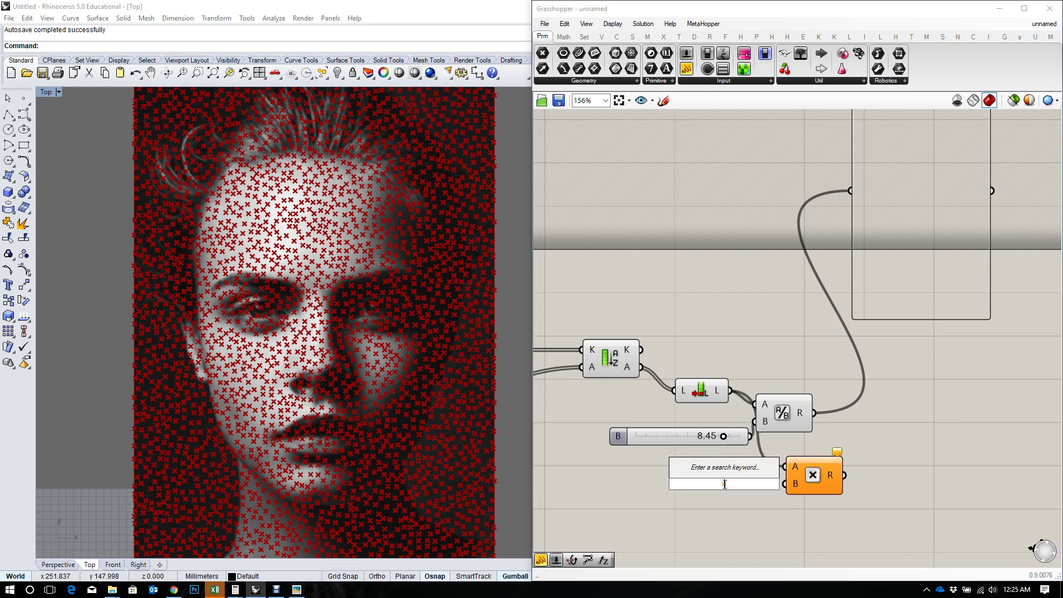
text(11.000)
key(Return)
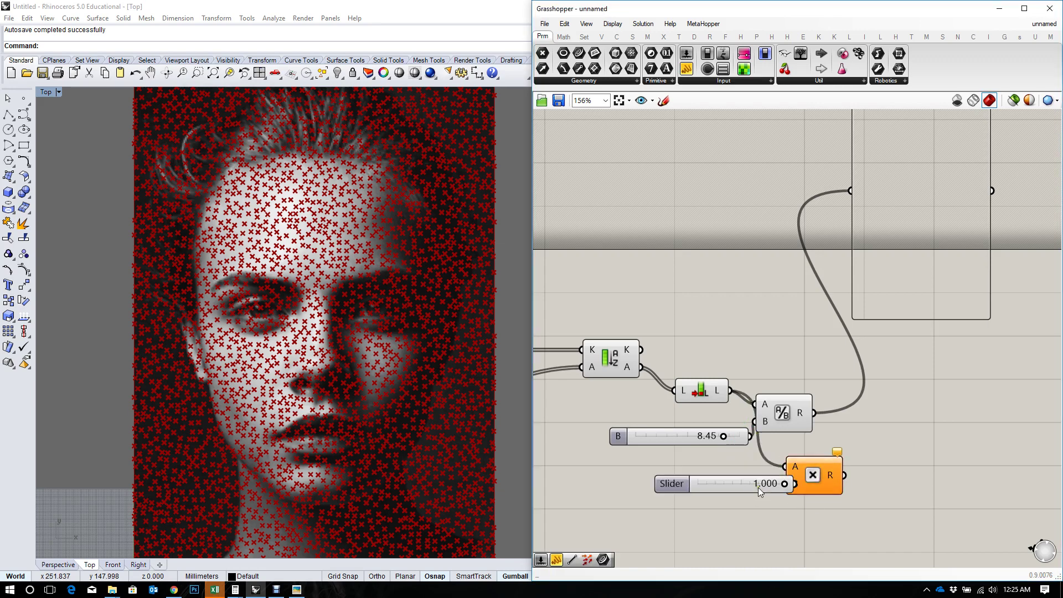
right_drag(812, 475, 756, 494)
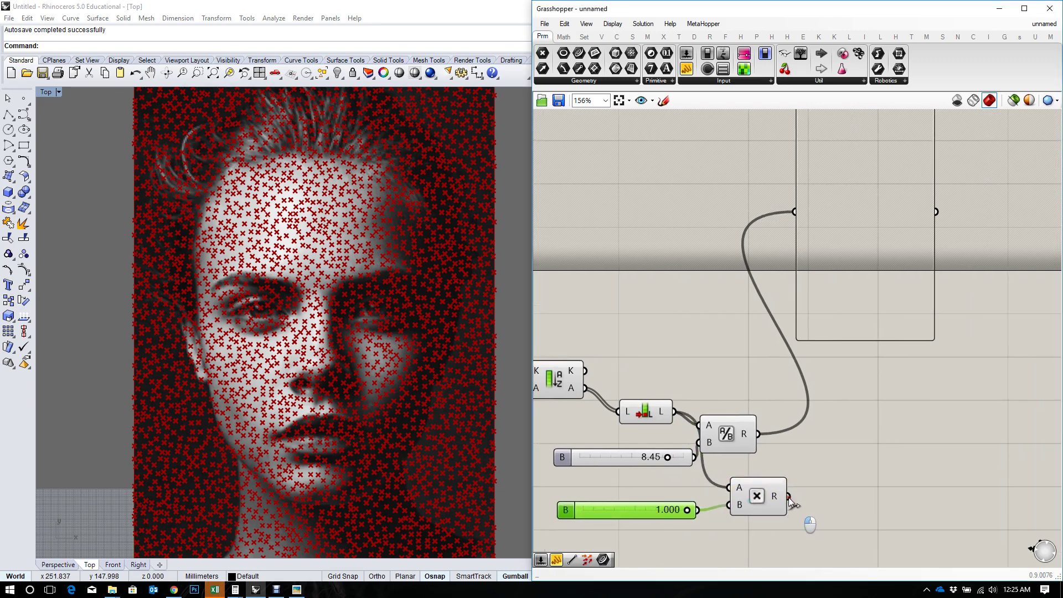
Step: Connect Multiplication's R output to the panel in place of the division result and set the multiplier slider to 0.040
drag(788, 496, 817, 204)
scroll(818, 267, down, 1)
right_drag(819, 276, 813, 291)
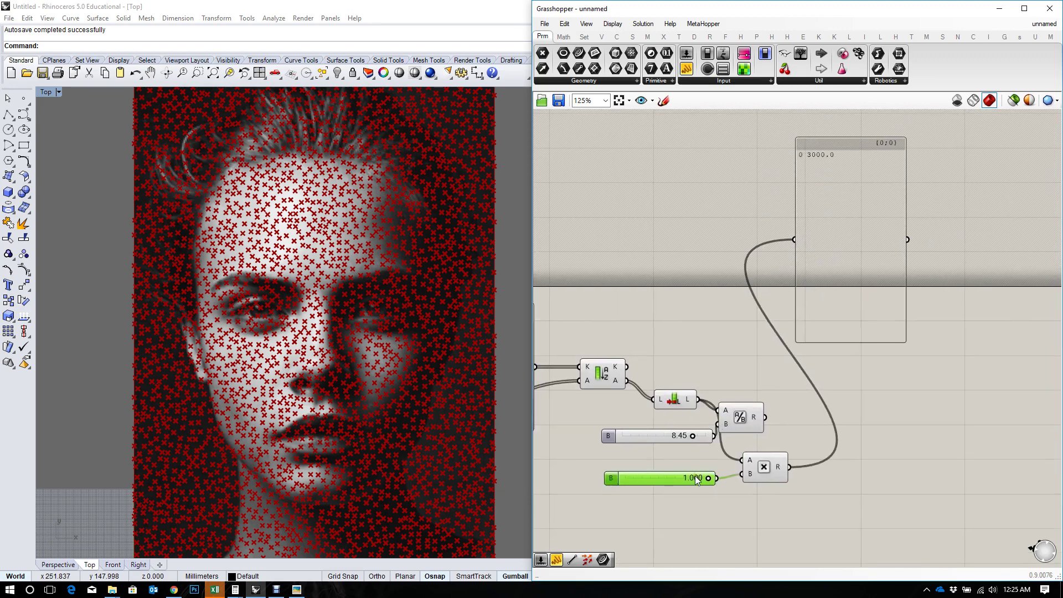
drag(708, 477, 670, 481)
drag(626, 490, 627, 490)
Step: Delete the Division component and its 8.45 slider, and move Multiplication and its slider into the freed space beside List Length
click(695, 439)
scroll(711, 413, up, 1)
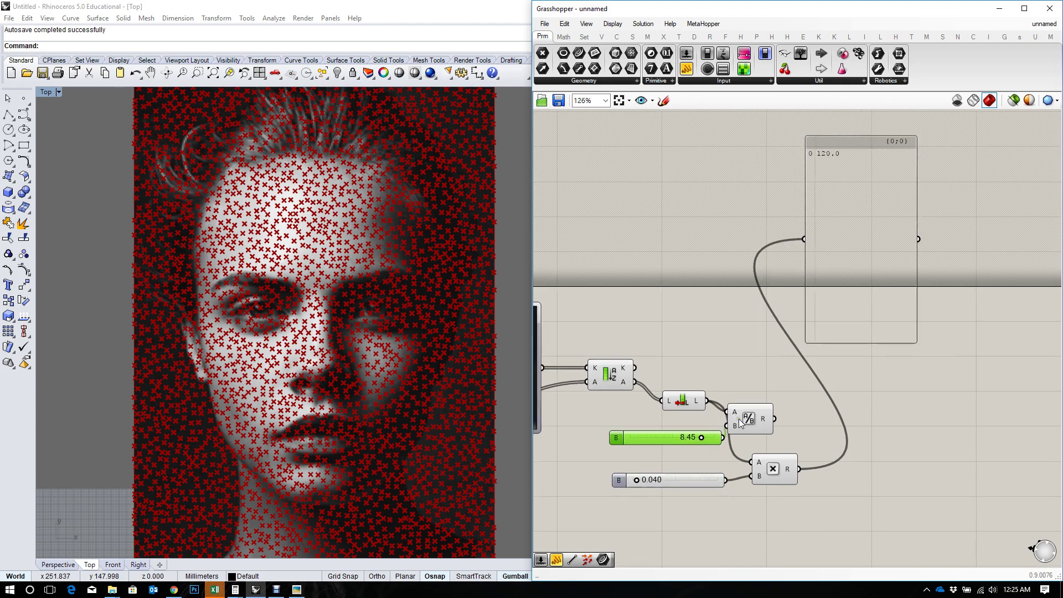
key(Delete)
click(744, 418)
key(Delete)
drag(771, 472, 753, 435)
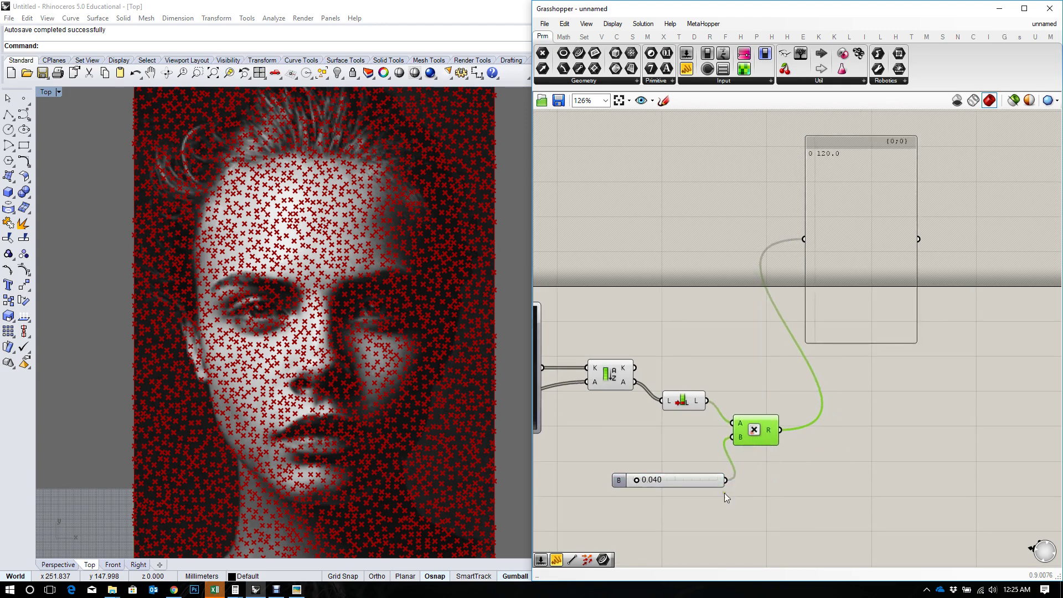
drag(703, 478, 689, 446)
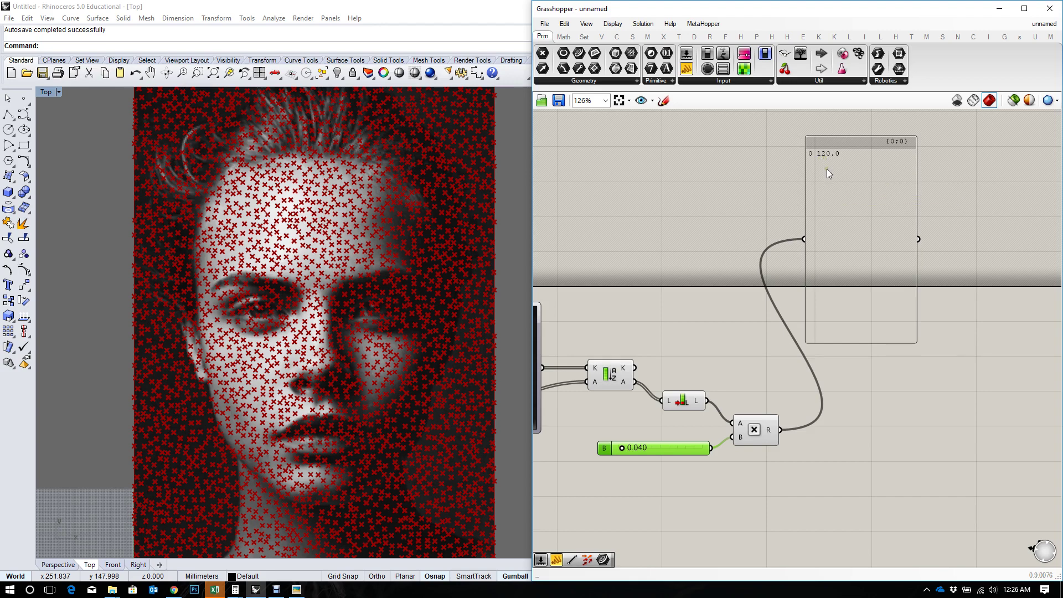
Step: Add a Split List component to the right of Multiplication
double_click(777, 379)
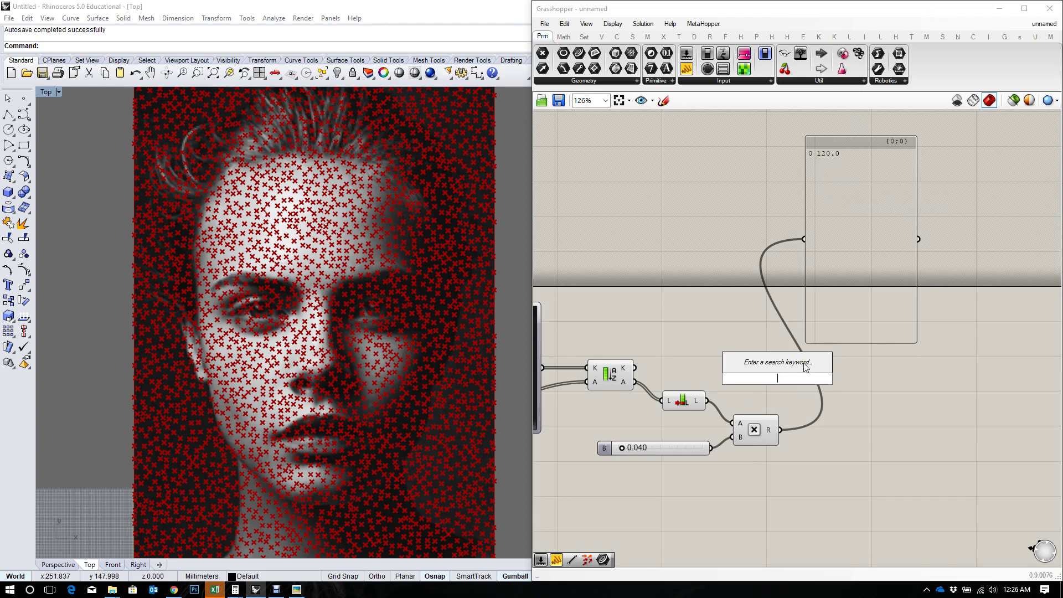
text(spl)
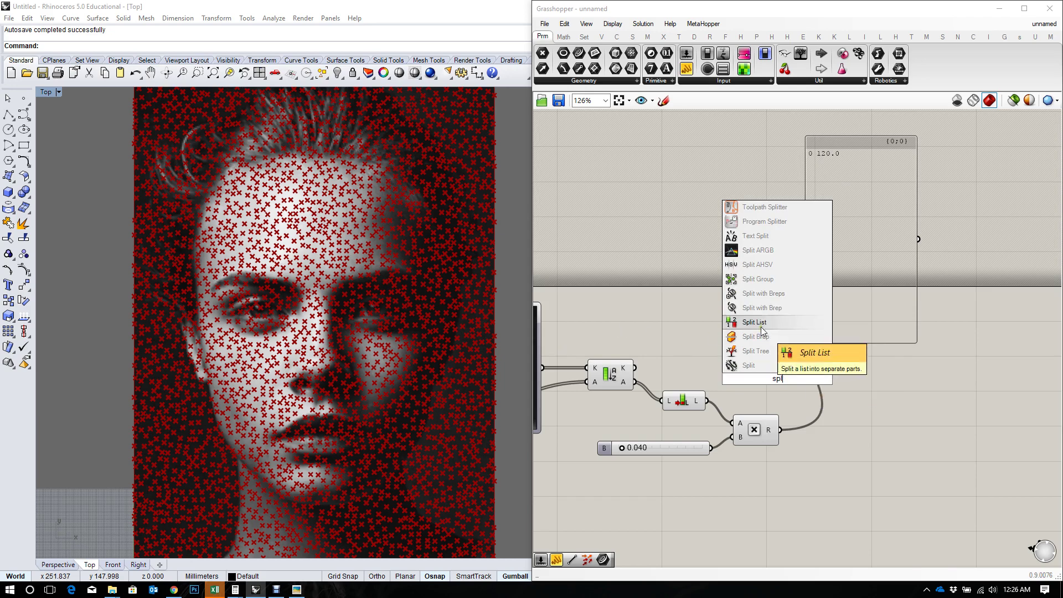
click(760, 324)
drag(786, 385, 879, 386)
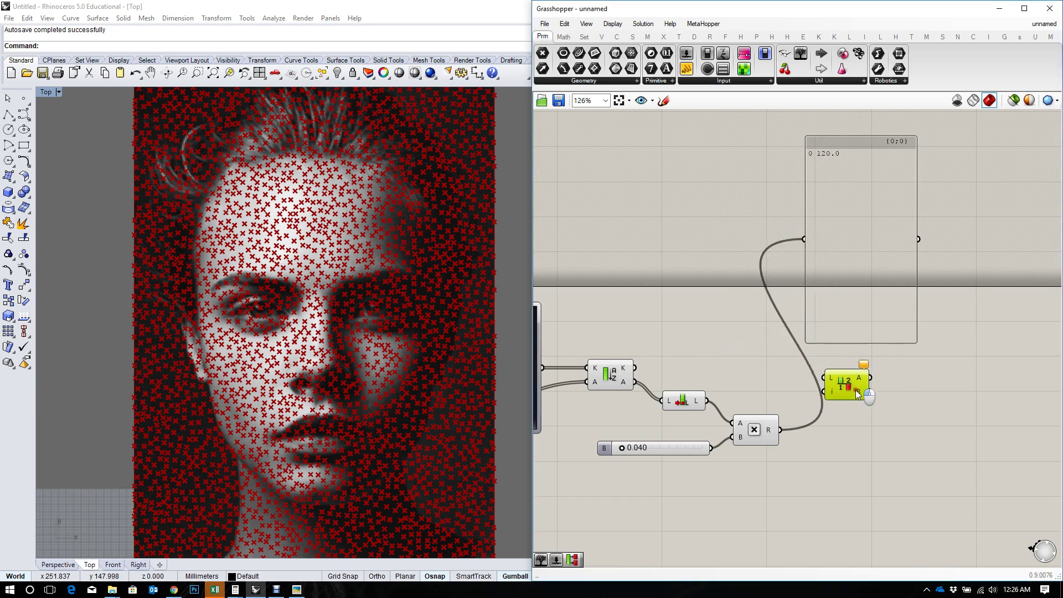
Step: Connect Sort List's A output to Split List's L input and the multiplication result to its i input
click(631, 382)
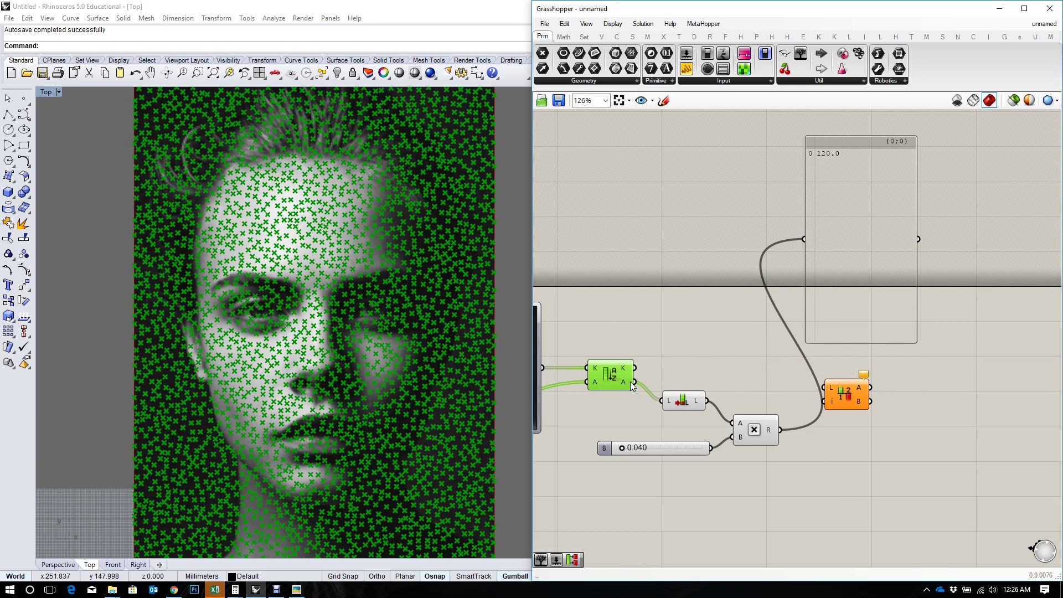
drag(635, 382, 822, 389)
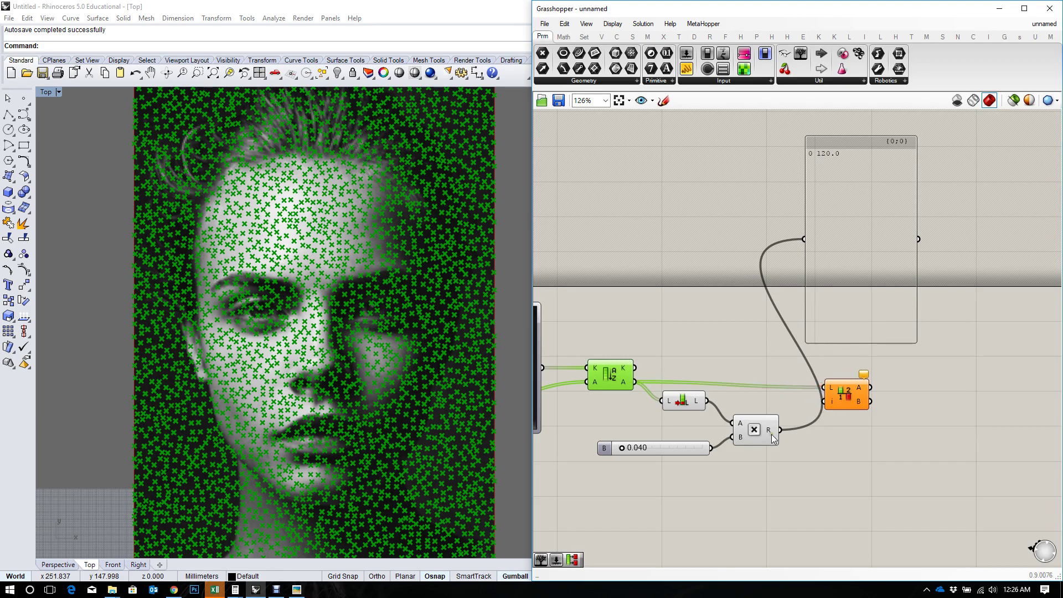
drag(780, 430, 823, 401)
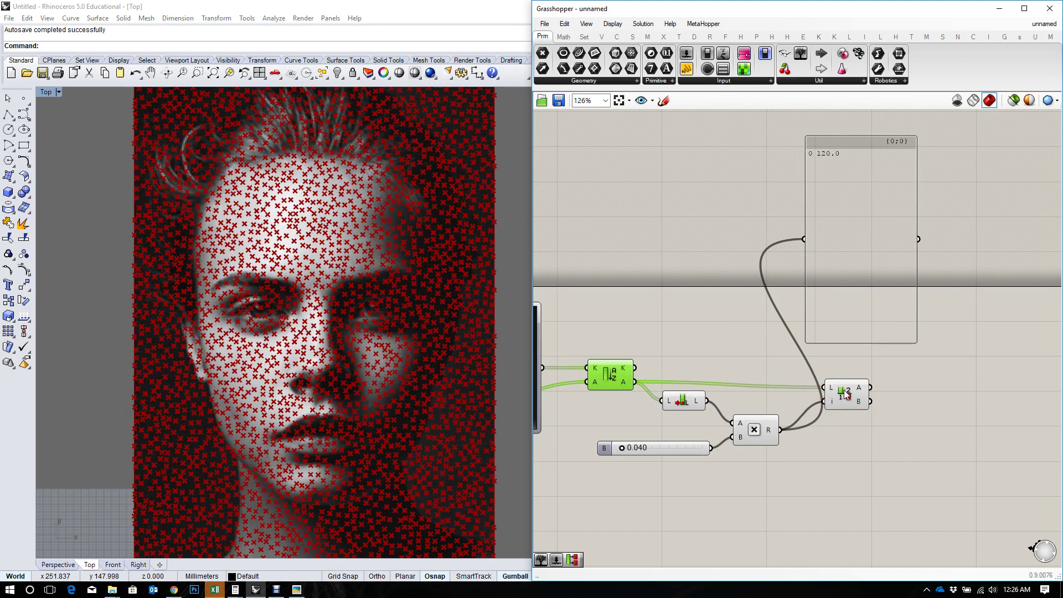
click(846, 394)
right_drag(883, 378, 842, 386)
Step: Add two Point parameters beside Split List and connect its A and B outputs to them
double_click(882, 398)
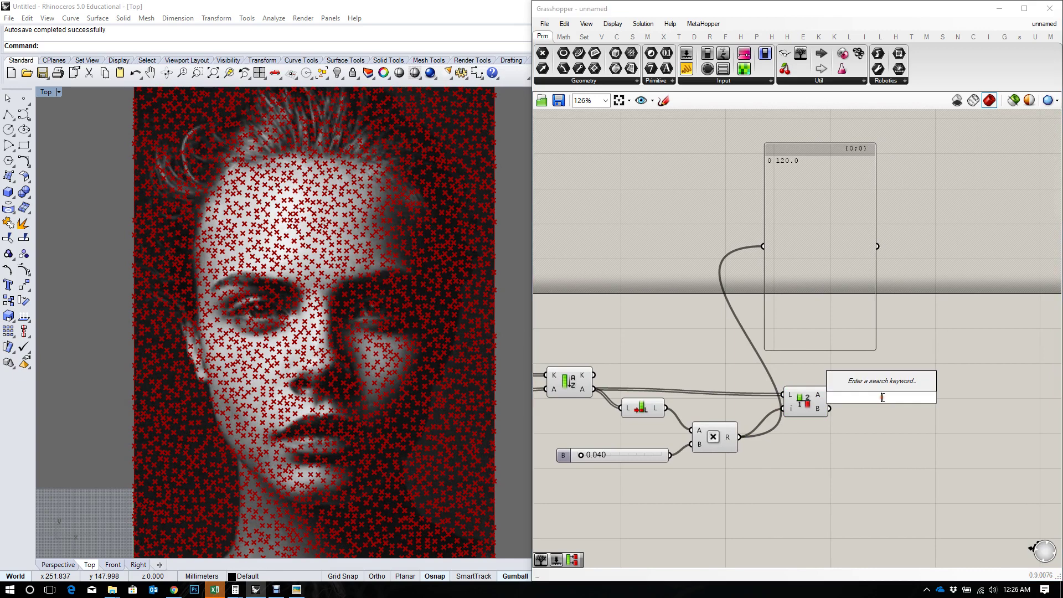
text(poin)
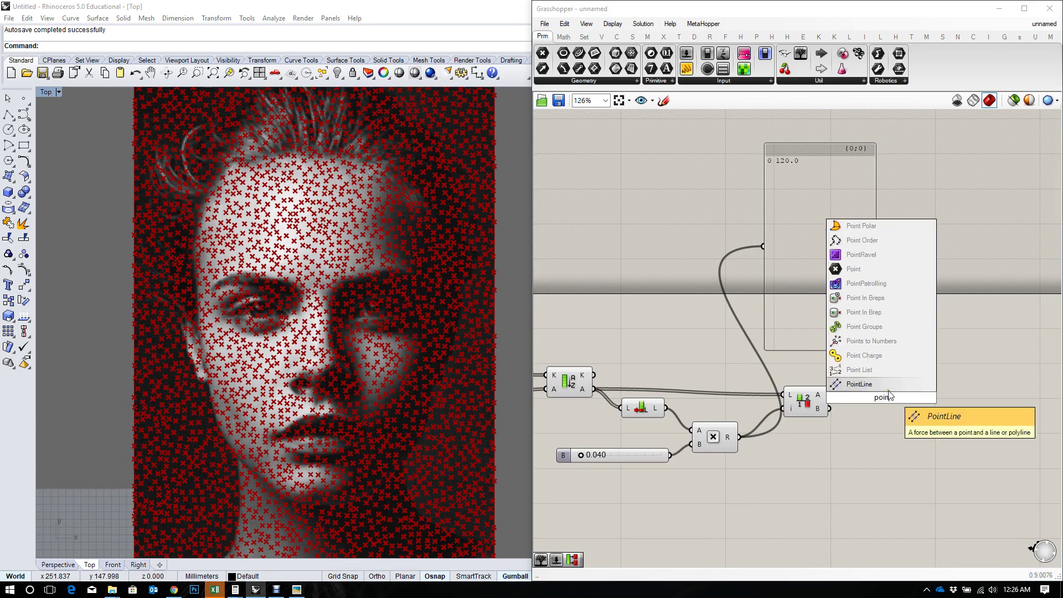
click(861, 271)
drag(830, 394, 862, 417)
Step: Restrict the viewport preview to selected components only, with the Point parameter for Split List's B output selected
scroll(413, 326, down, 1)
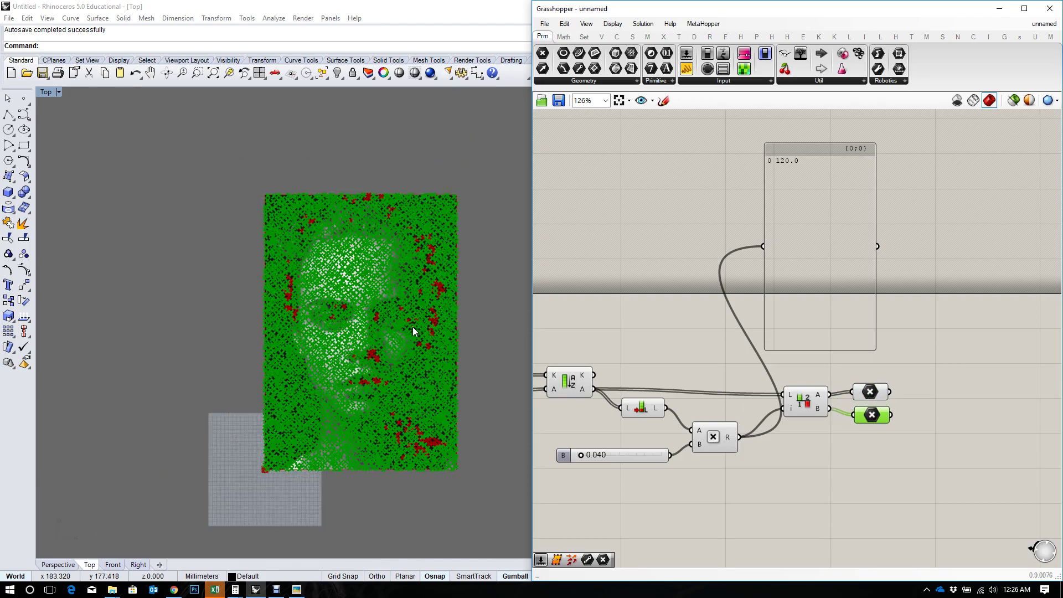
scroll(414, 328, up, 3)
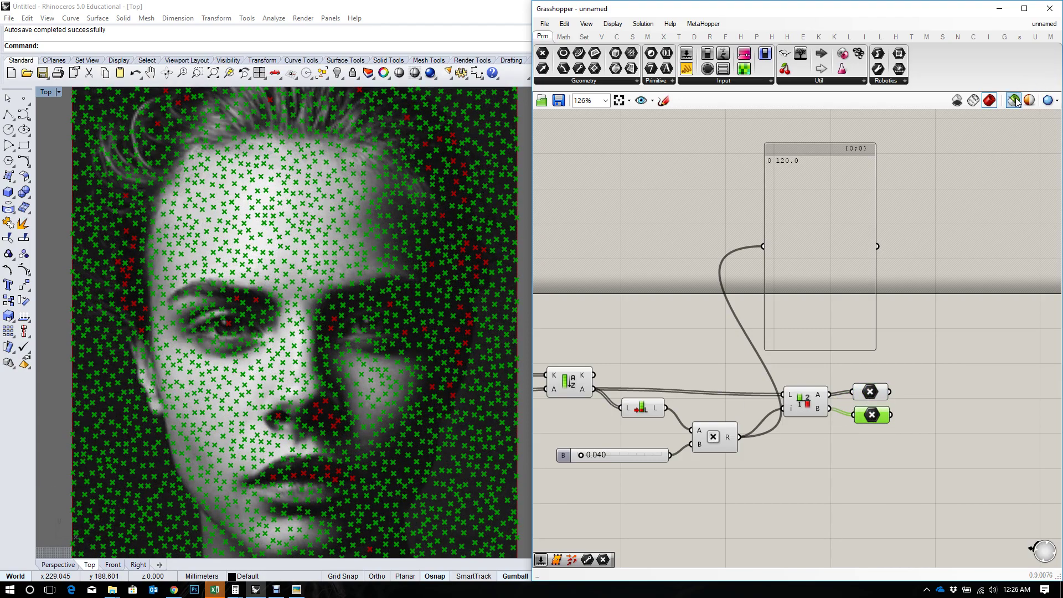
click(1013, 100)
scroll(378, 337, down, 2)
scroll(416, 370, up, 1)
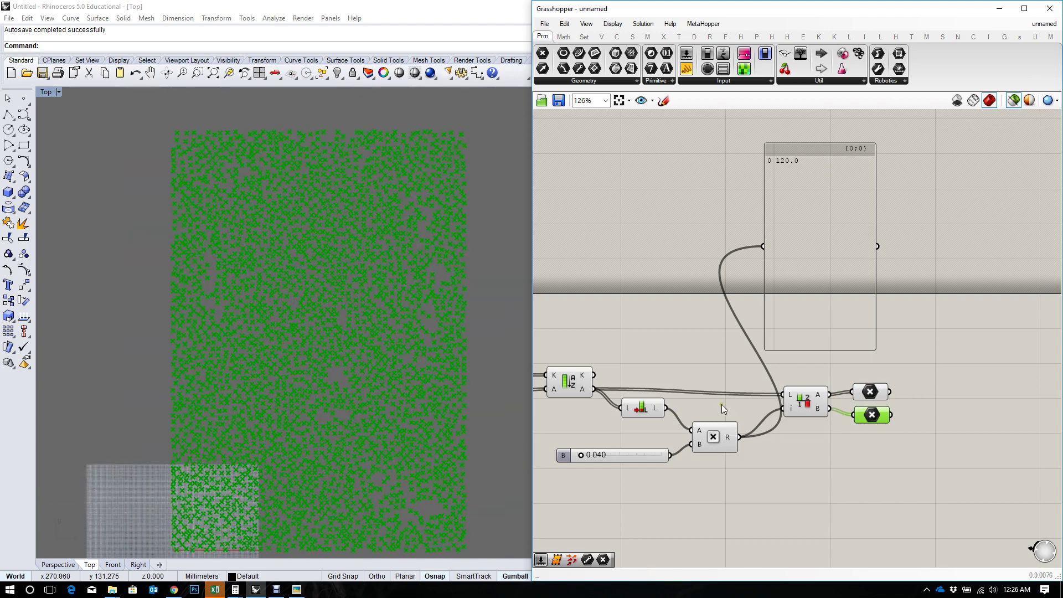
Step: Set the multiplier slider to 0.634 and examine the B-output points over the image by also selecting the image import component
drag(581, 455, 633, 465)
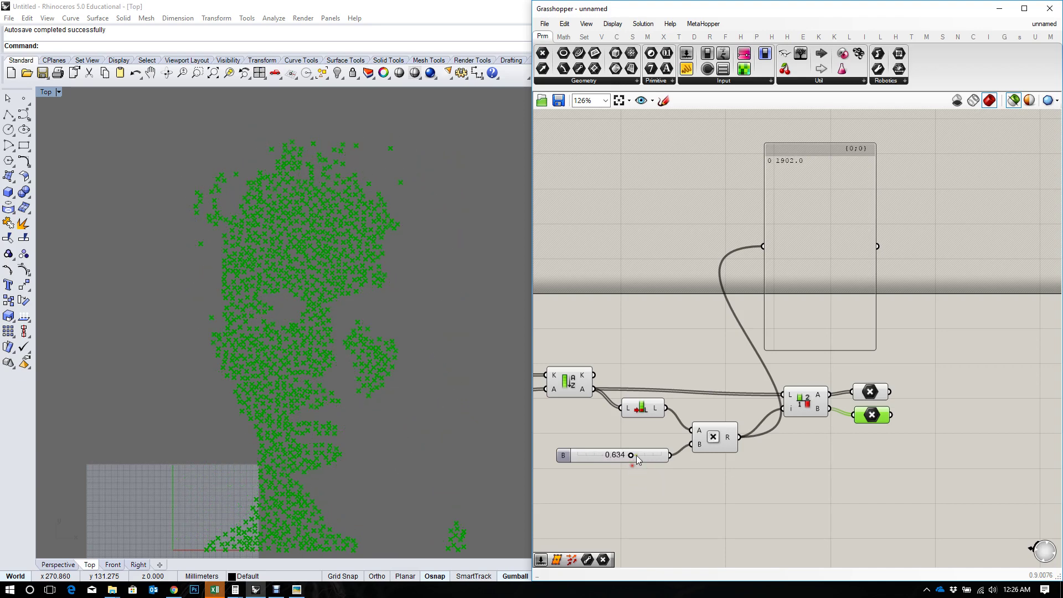
scroll(612, 388, down, 3)
scroll(626, 340, up, 3)
click(724, 333)
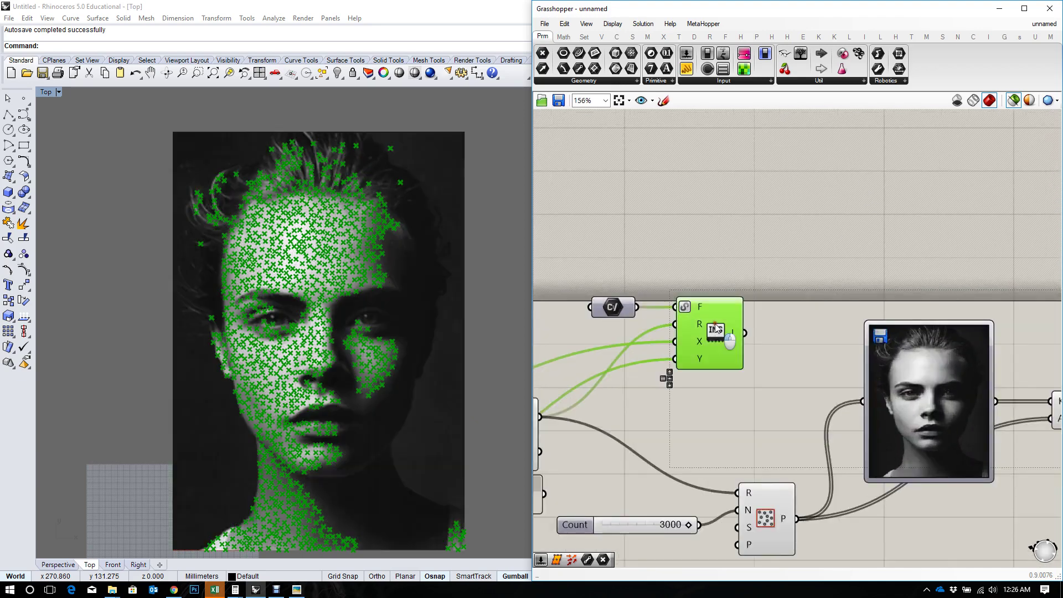
right_drag(811, 423, 480, 340)
scroll(413, 337, up, 2)
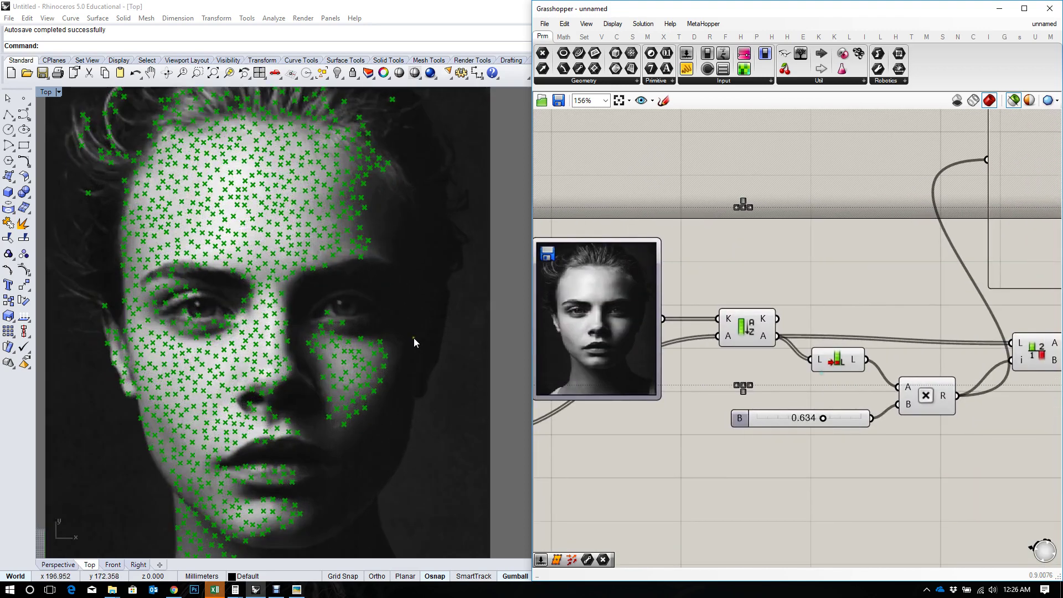
scroll(486, 271, down, 3)
scroll(461, 393, up, 2)
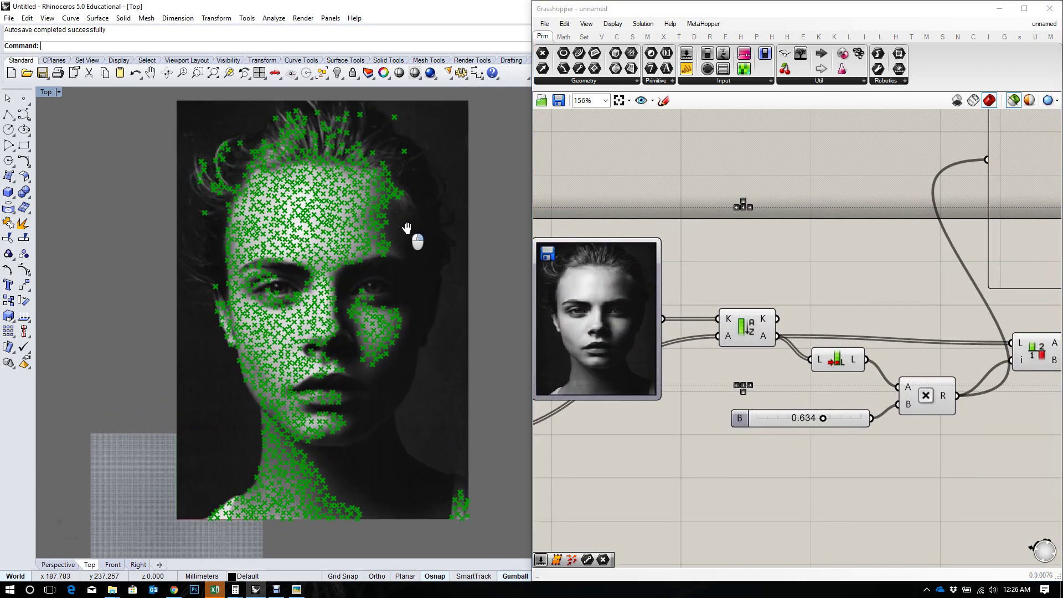
scroll(403, 289, up, 1)
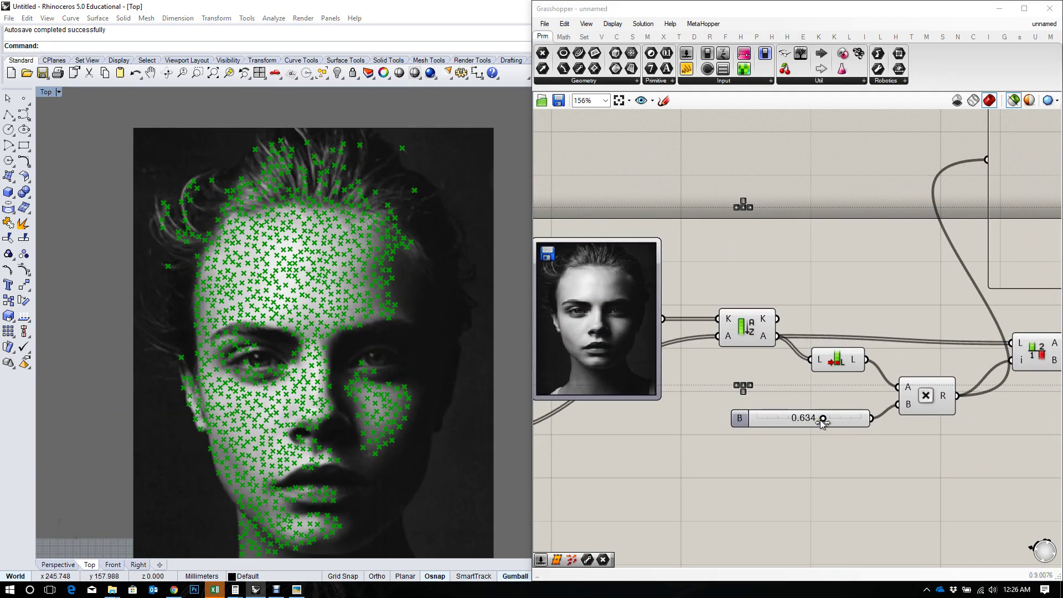
Step: Lower the multiplier slider to 0.437 and then 0.272, examining the B-output points over the dark areas of the image
drag(823, 418, 800, 422)
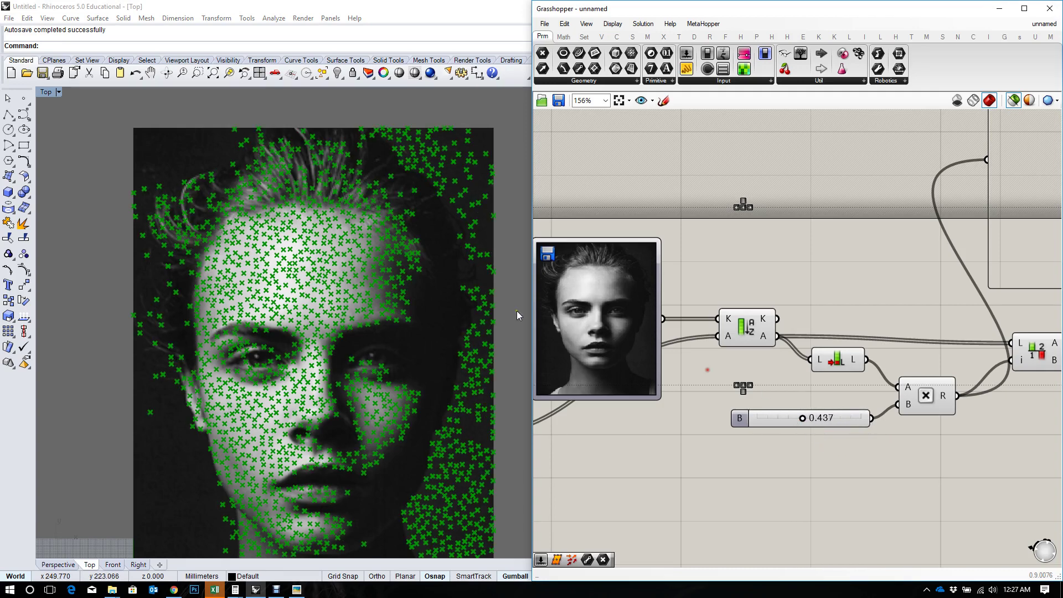
scroll(445, 245, up, 11)
right_drag(439, 250, 339, 316)
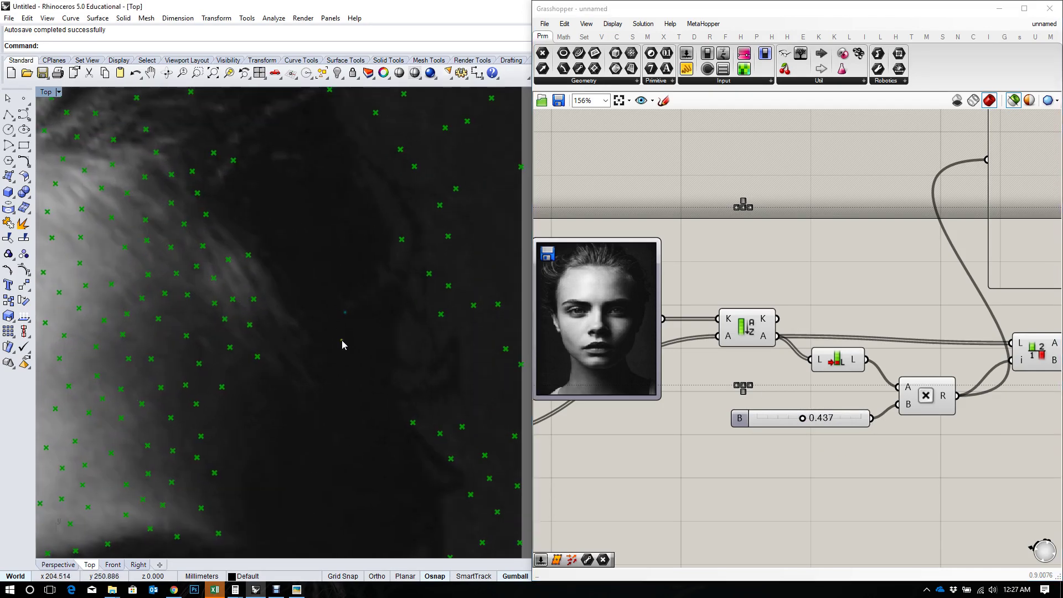
scroll(331, 279, down, 4)
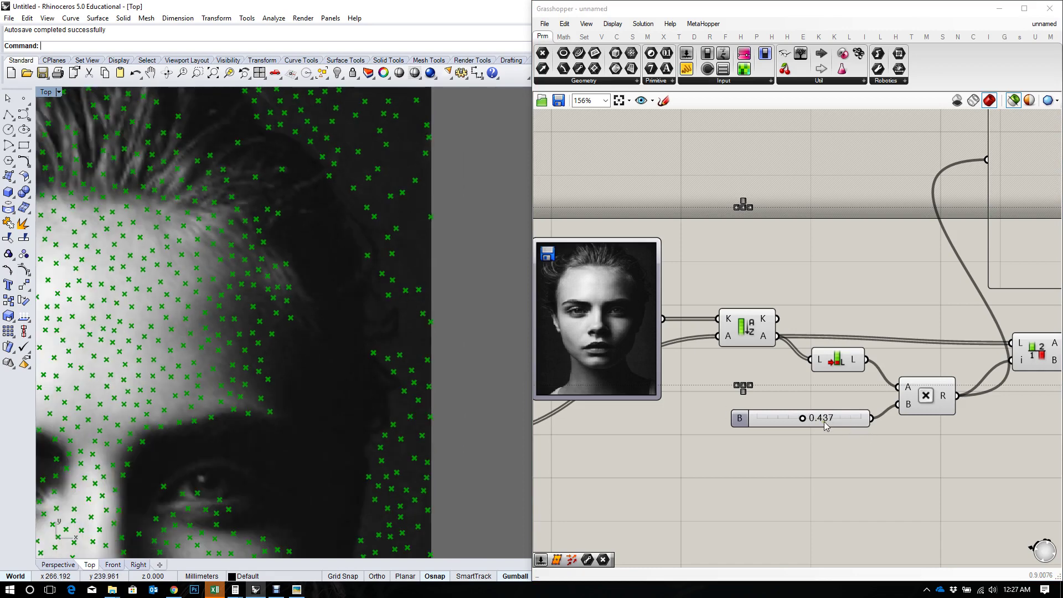
drag(806, 421, 788, 422)
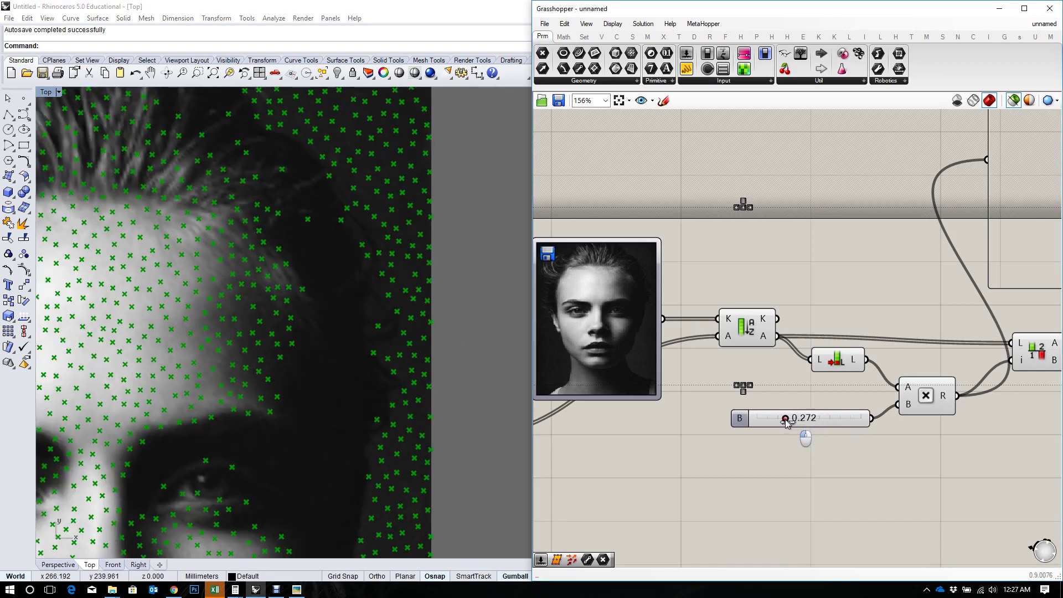
Step: Preview the points from Split List's A output on their own and together with the image, and examine their distribution
right_drag(991, 355, 858, 360)
click(976, 342)
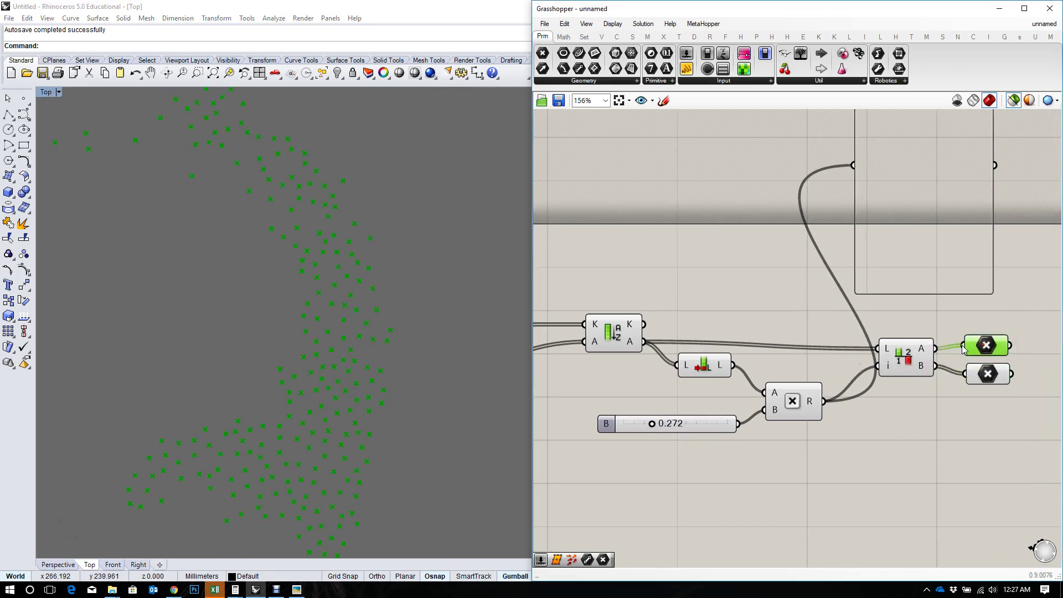
scroll(468, 261, down, 5)
scroll(795, 358, down, 4)
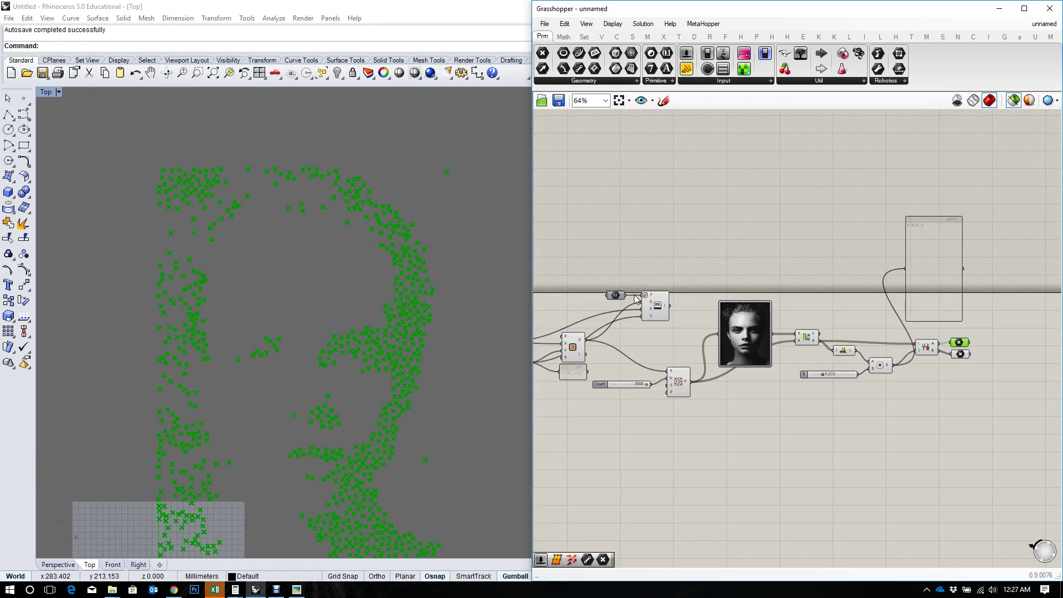
click(647, 306)
scroll(396, 301, up, 4)
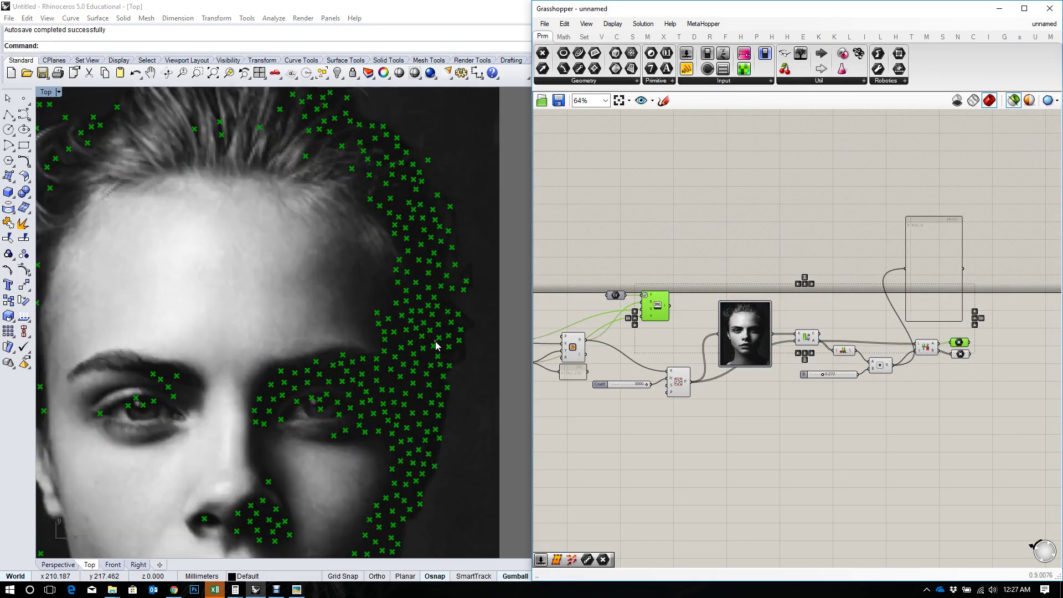
scroll(443, 296, down, 5)
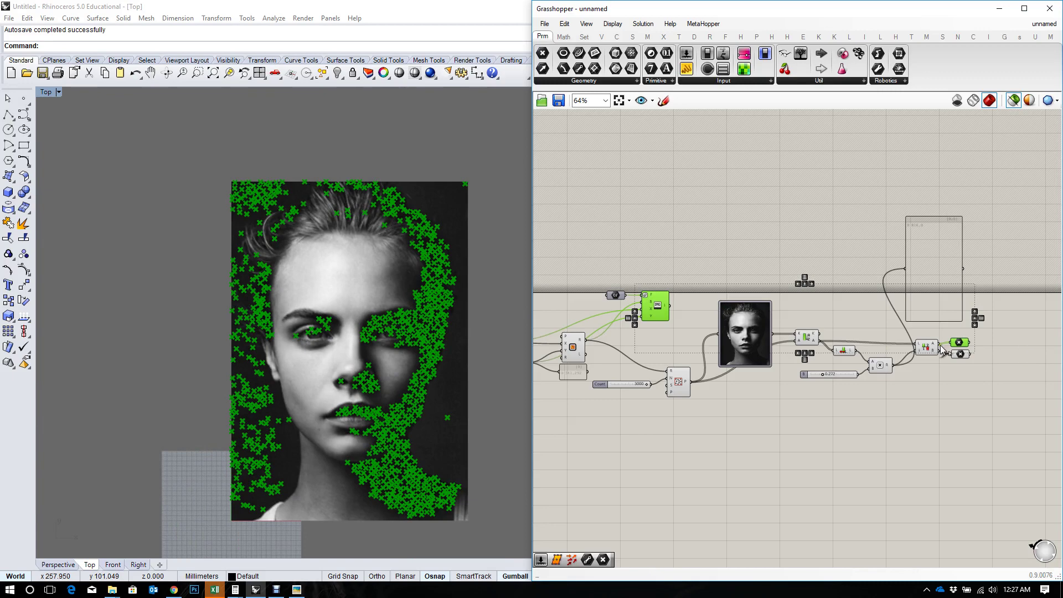
Step: Preview only the points from Split List's B output and set the multiplier slider to 0.583
scroll(960, 357, up, 3)
click(958, 359)
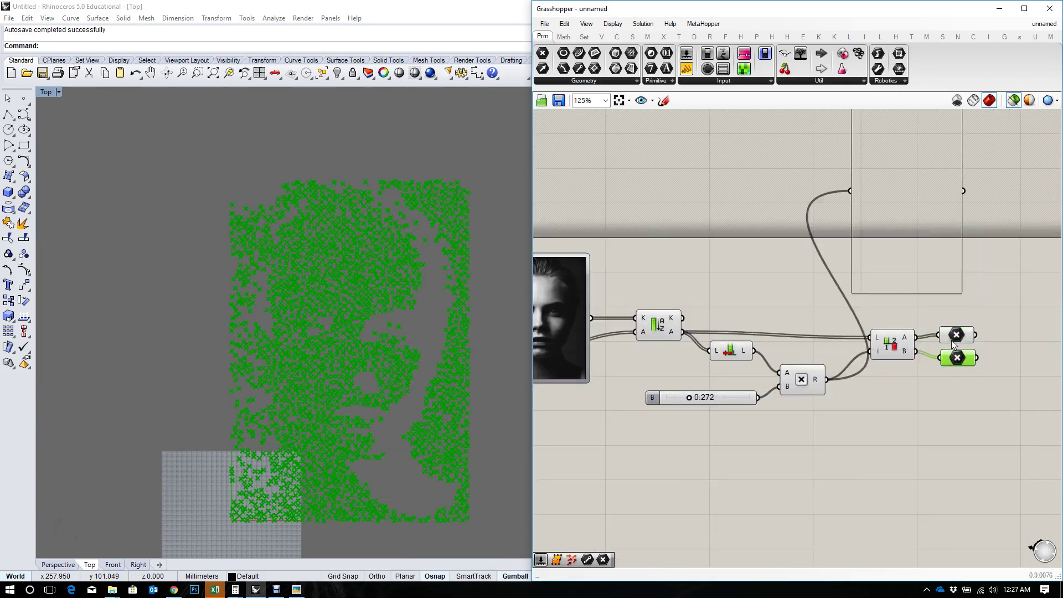
scroll(697, 400, up, 3)
drag(691, 399, 726, 399)
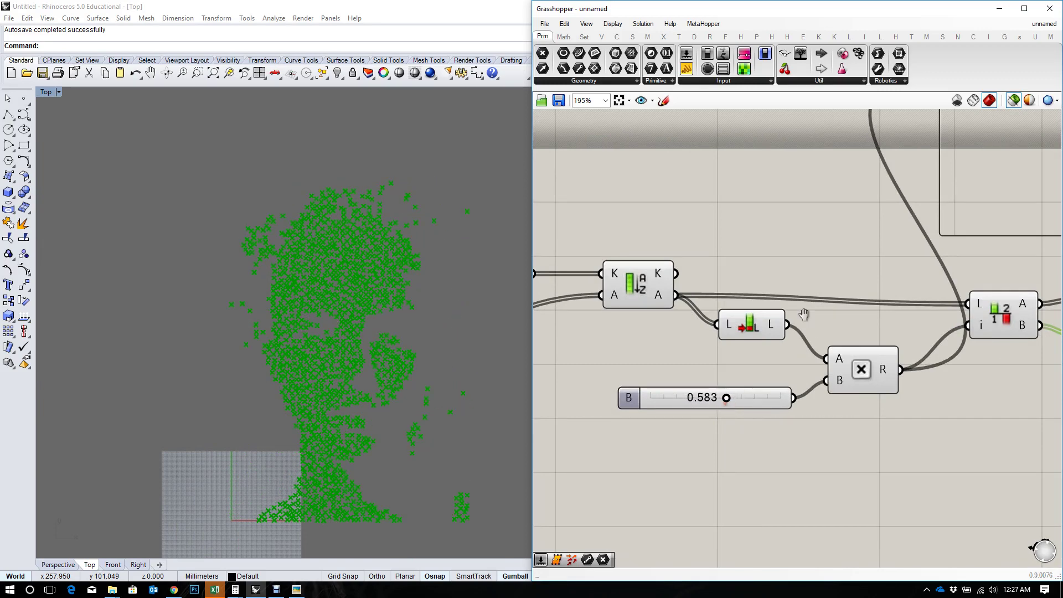
Step: Reposition the data panel above the sorting components, connect it to Sort List's K output and read the sorted brightness values
scroll(775, 318, down, 3)
right_drag(870, 351, 866, 374)
drag(864, 256, 1005, 520)
right_drag(900, 371, 855, 411)
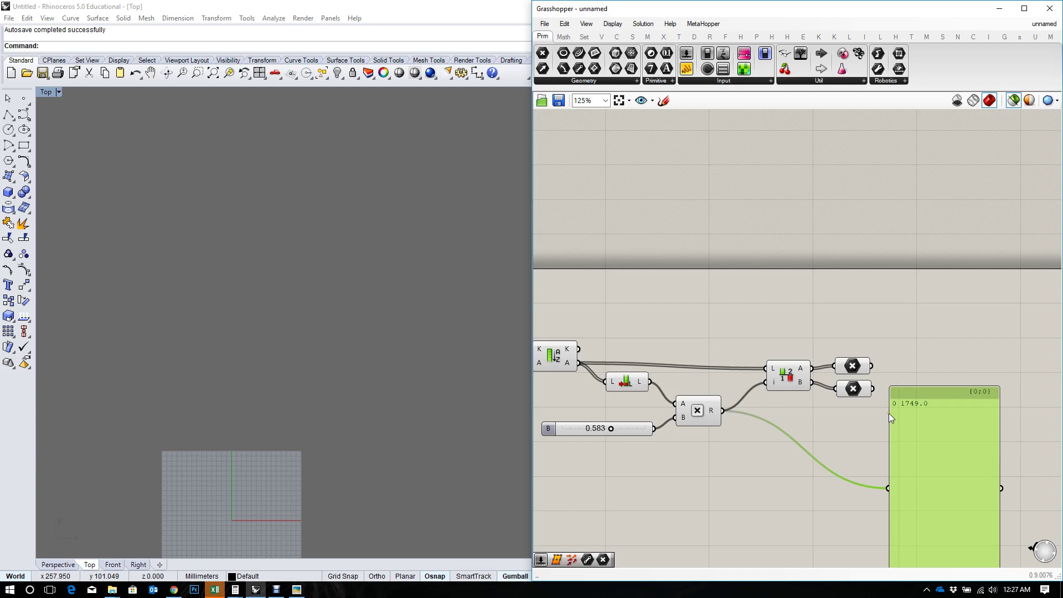
right_drag(871, 368, 887, 366)
right_drag(737, 370, 788, 371)
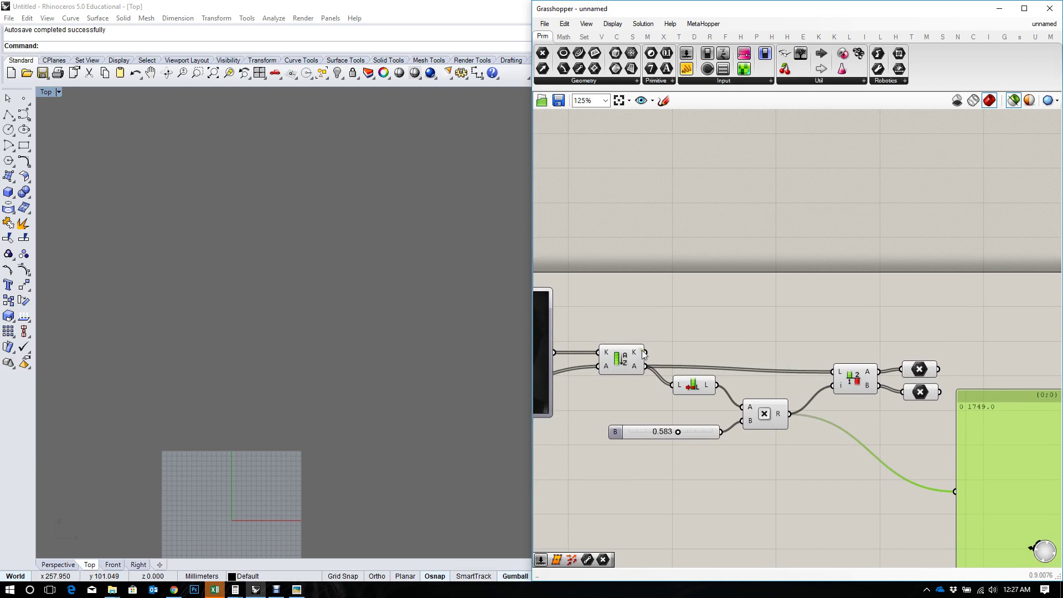
drag(647, 354, 937, 191)
right_drag(774, 316, 820, 356)
right_drag(679, 383, 748, 377)
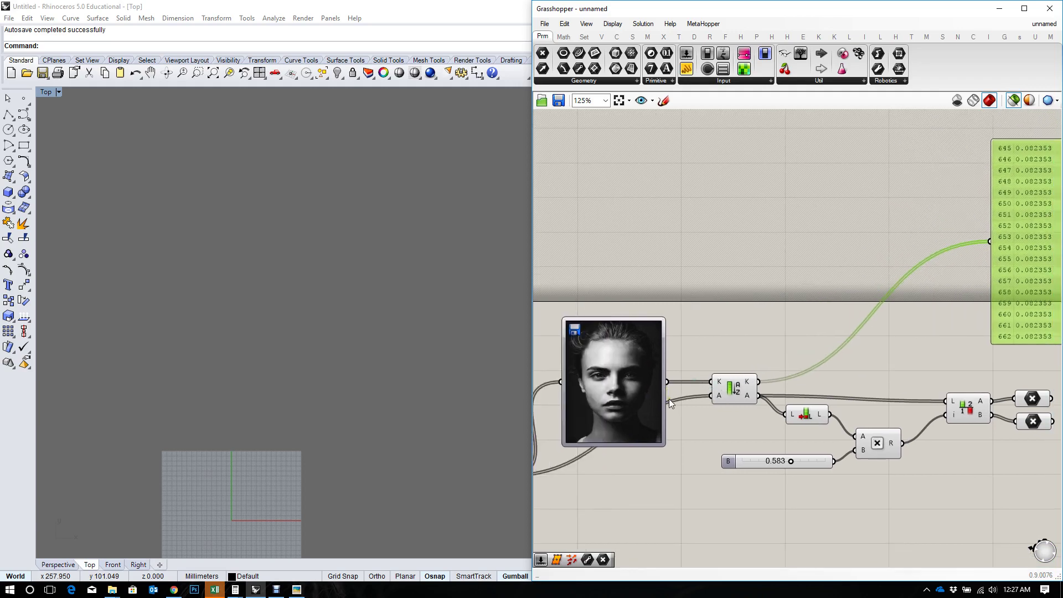
right_drag(868, 390, 813, 387)
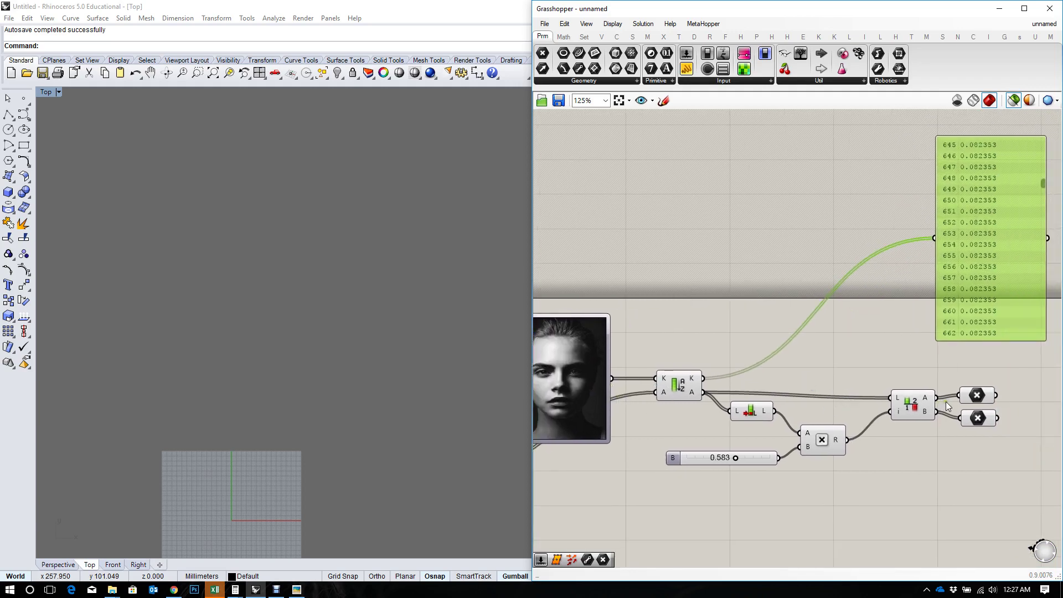
Step: Duplicate the Split List component with its input connections and place the copy directly above the original
double_click(911, 352)
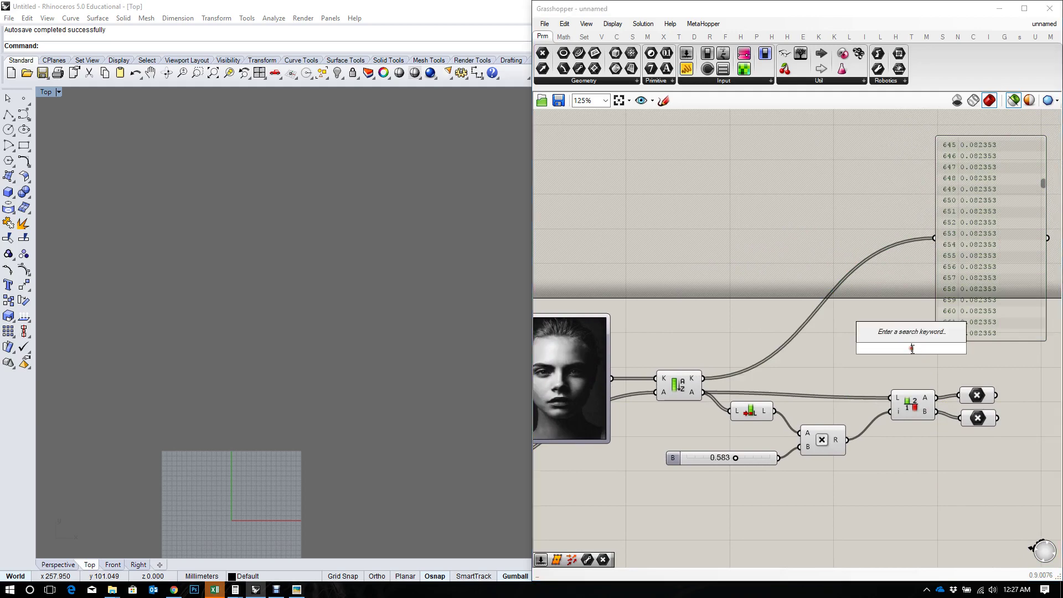
click(913, 409)
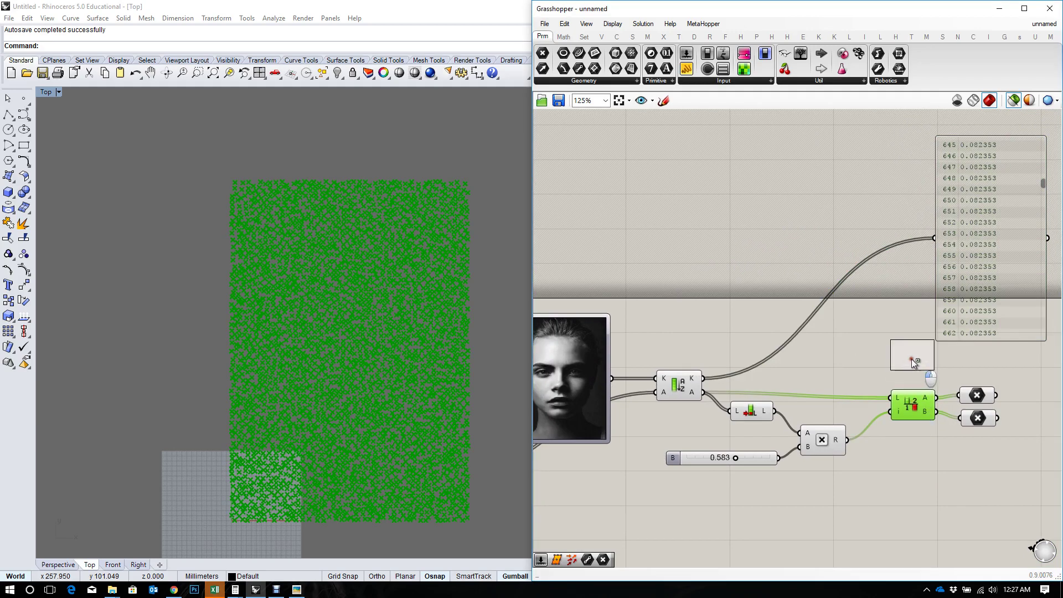
drag(914, 362, 917, 359)
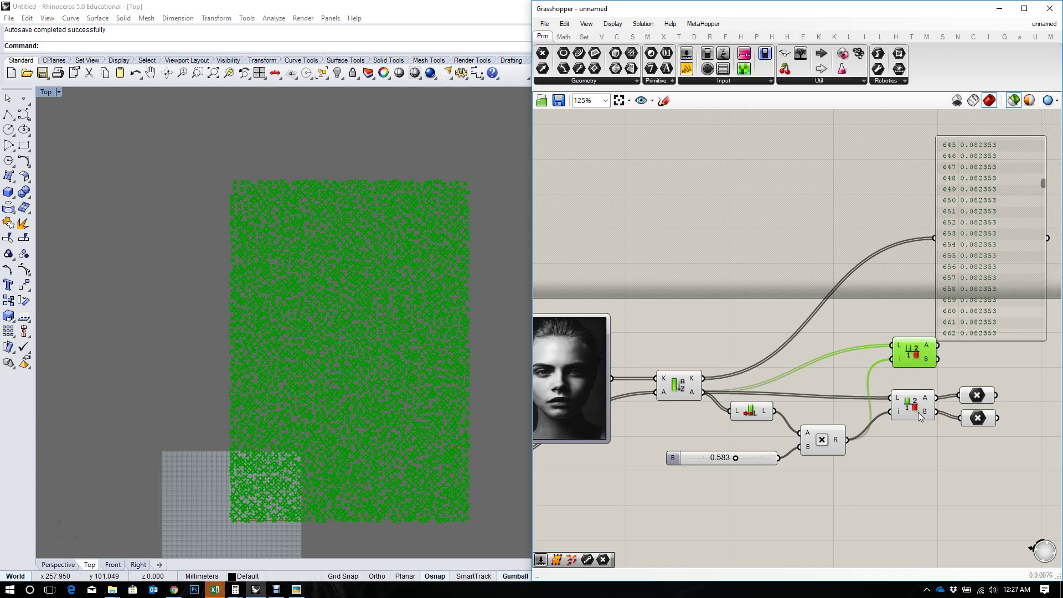
drag(916, 405, 921, 373)
key(Delete)
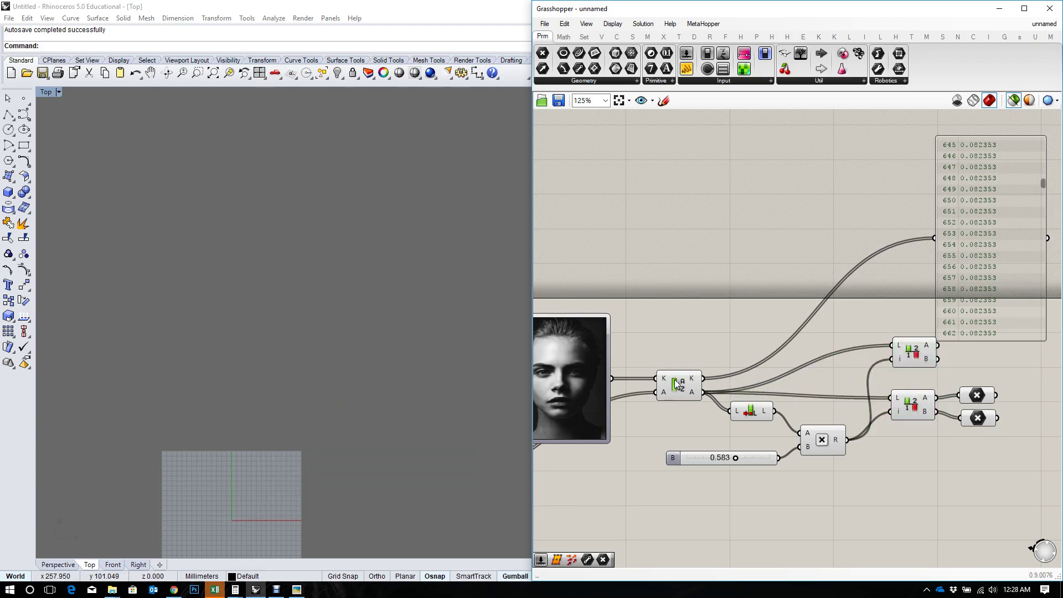
Step: Connect Sort List's K output to the L input of the duplicated Split List, replacing the point list
click(676, 383)
drag(704, 379, 893, 347)
click(907, 349)
right_drag(1003, 307, 885, 346)
drag(884, 346, 921, 351)
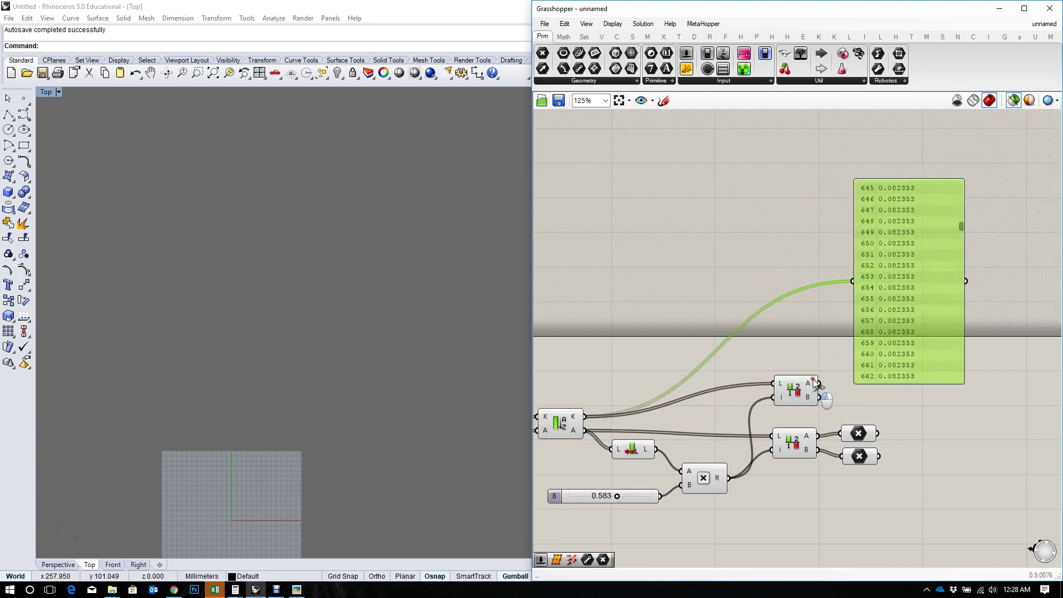
Step: Read the duplicated Split List's A-output values from the start in the panel and preview the original's B-output points
drag(818, 383, 914, 342)
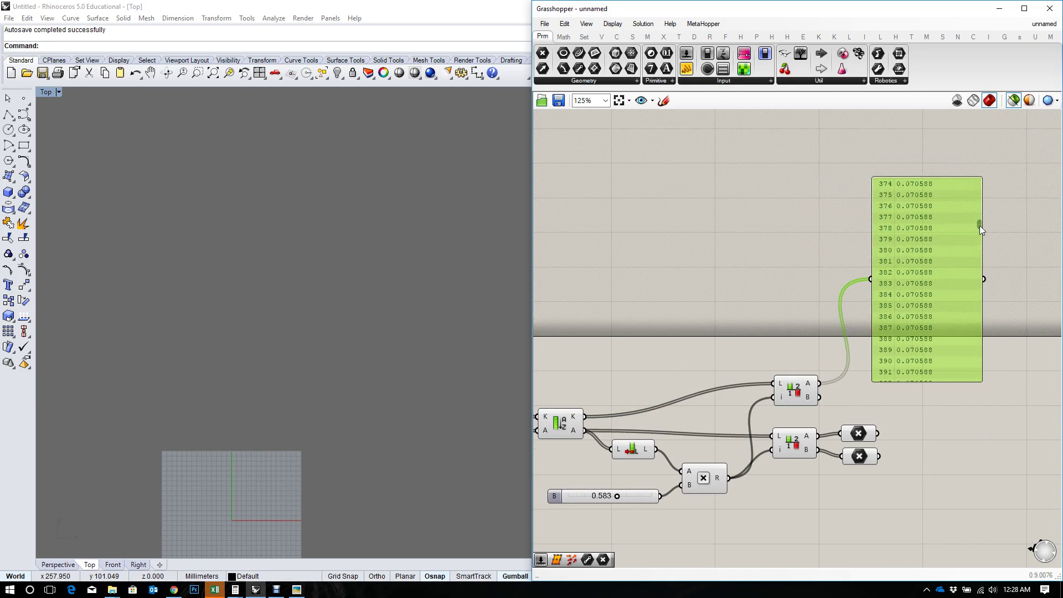
drag(979, 225, 959, 168)
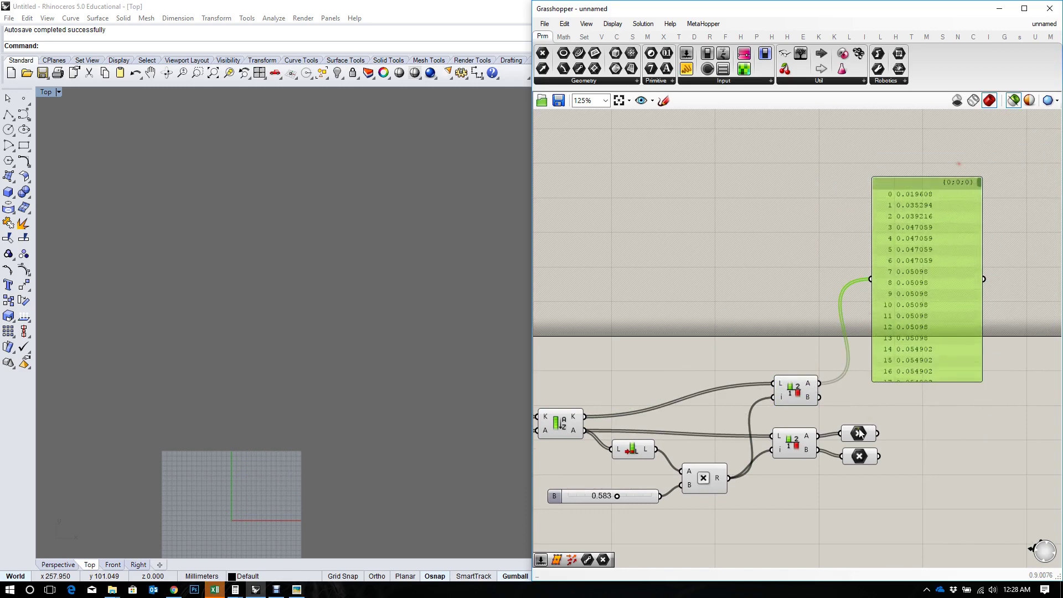
click(860, 458)
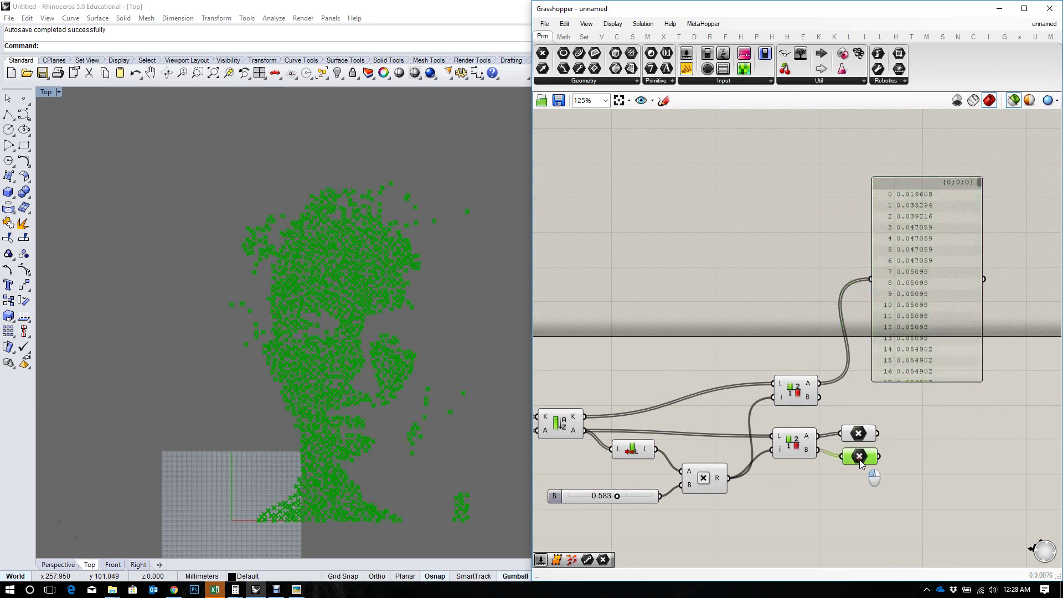
Step: Add a Circle CNR component and connect the B-output points to its C input
double_click(932, 454)
text(circ)
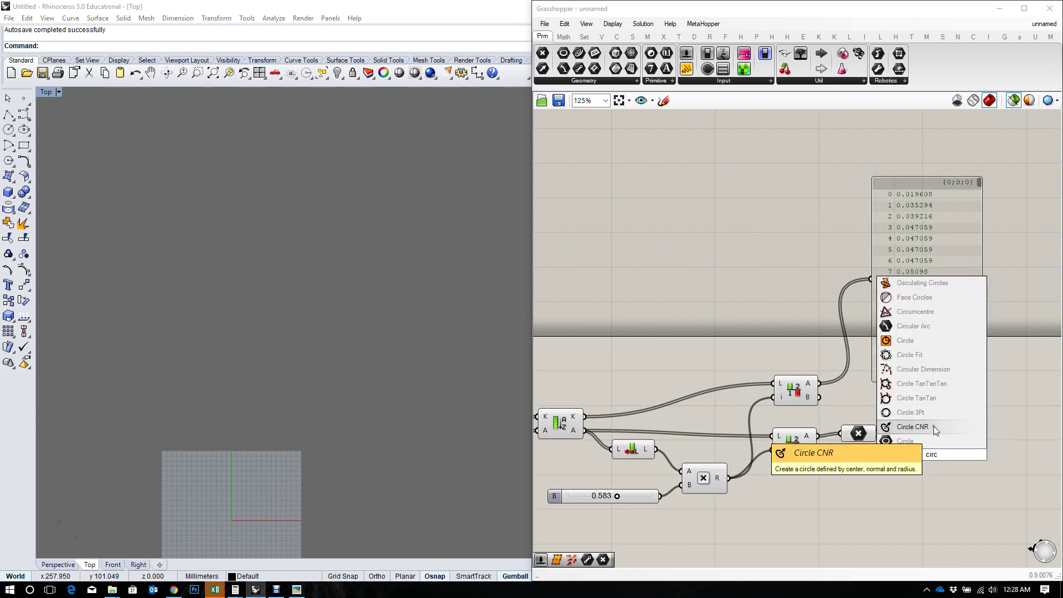
click(941, 426)
drag(937, 440, 957, 441)
click(859, 456)
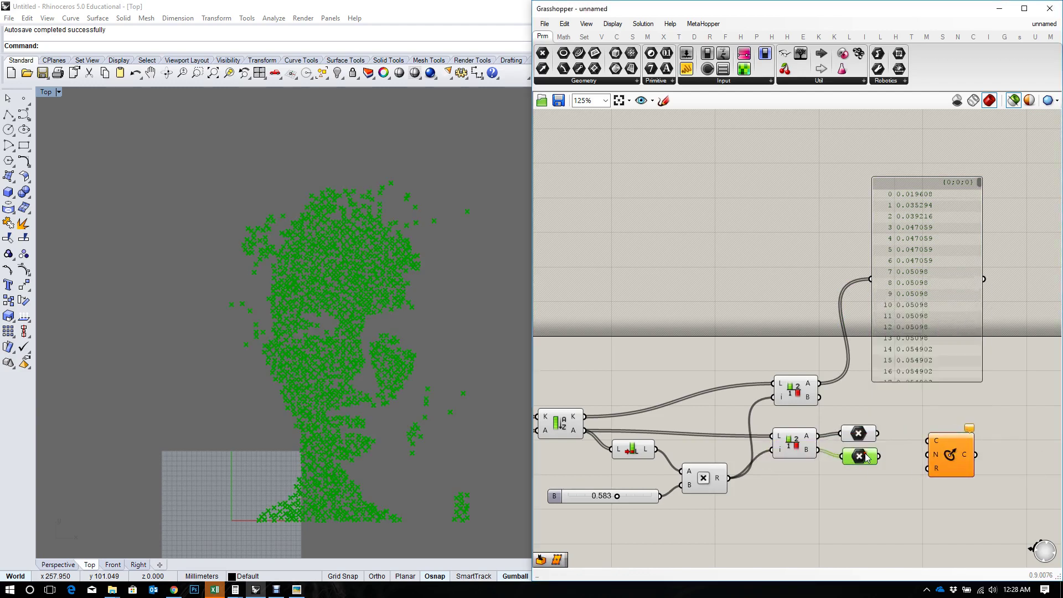
drag(877, 456, 959, 454)
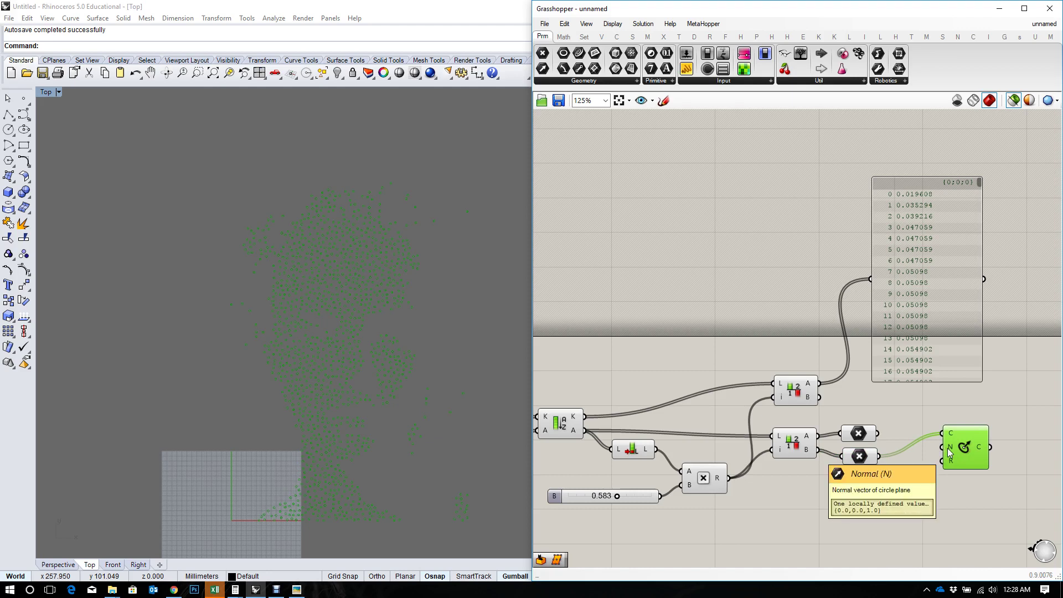
Step: Feed the brightness Split List's B output directly into Circle CNR's R input and examine the resulting circles
click(815, 397)
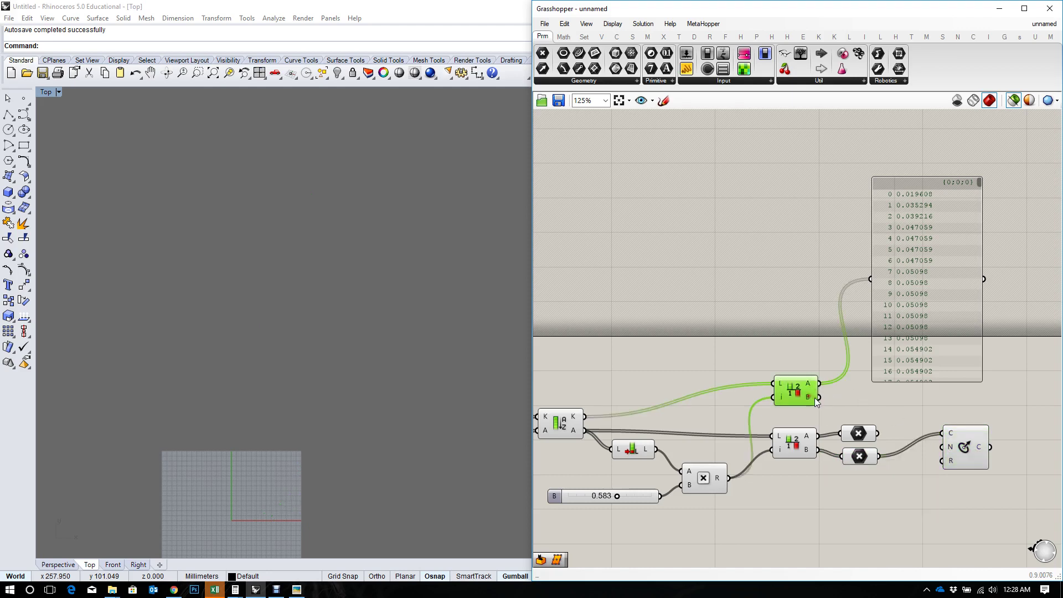
drag(944, 460, 942, 460)
click(968, 450)
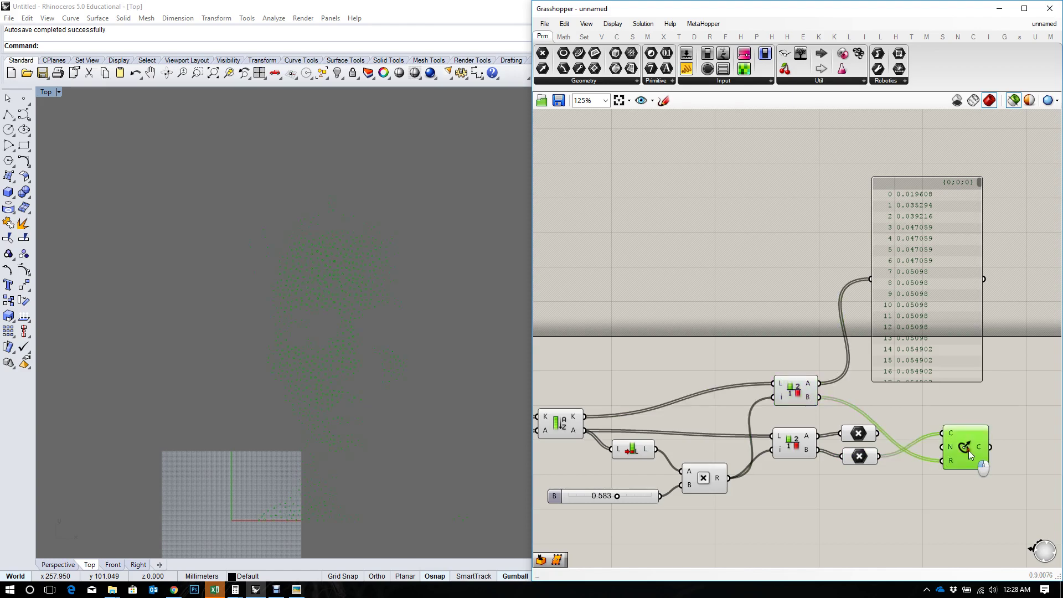
scroll(351, 345, up, 3)
scroll(332, 346, up, 3)
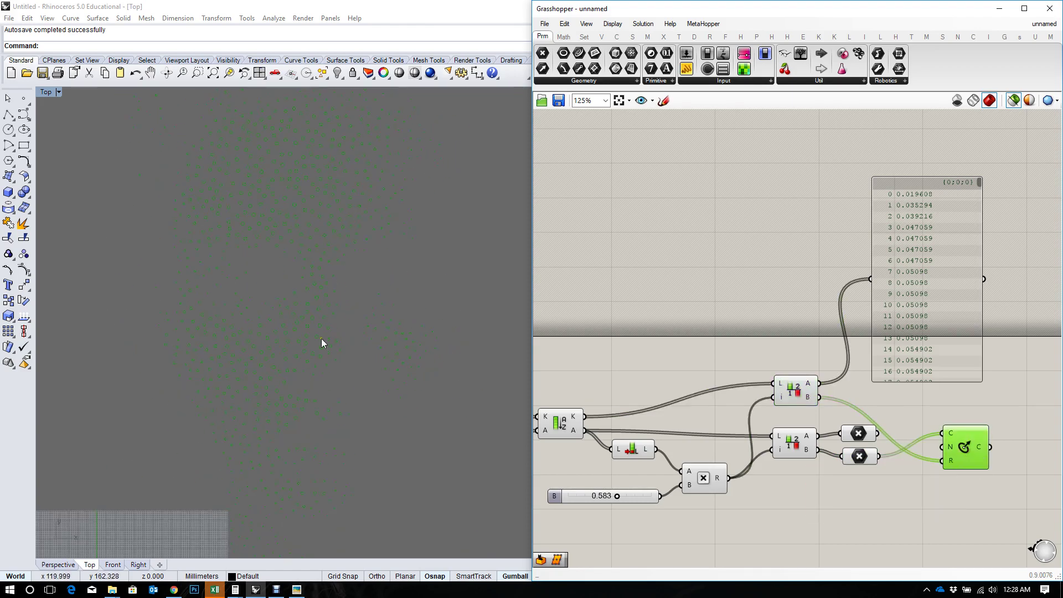
scroll(411, 361, down, 5)
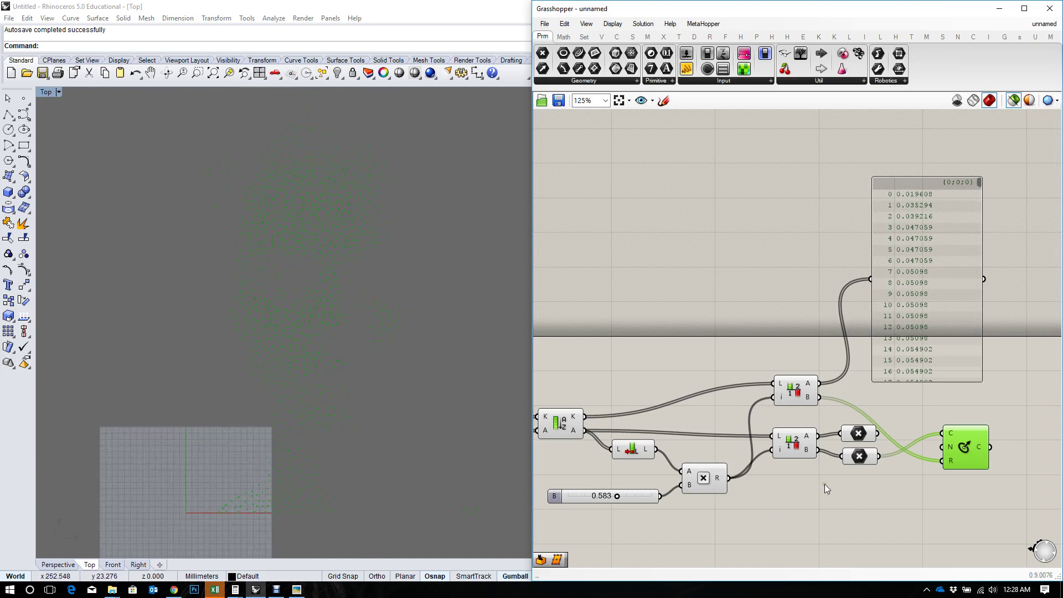
Step: Make room around the circle component, add a Multiplication component and connect the brightness Split List's B output to its A input
right_drag(898, 438, 742, 419)
drag(818, 421, 815, 391)
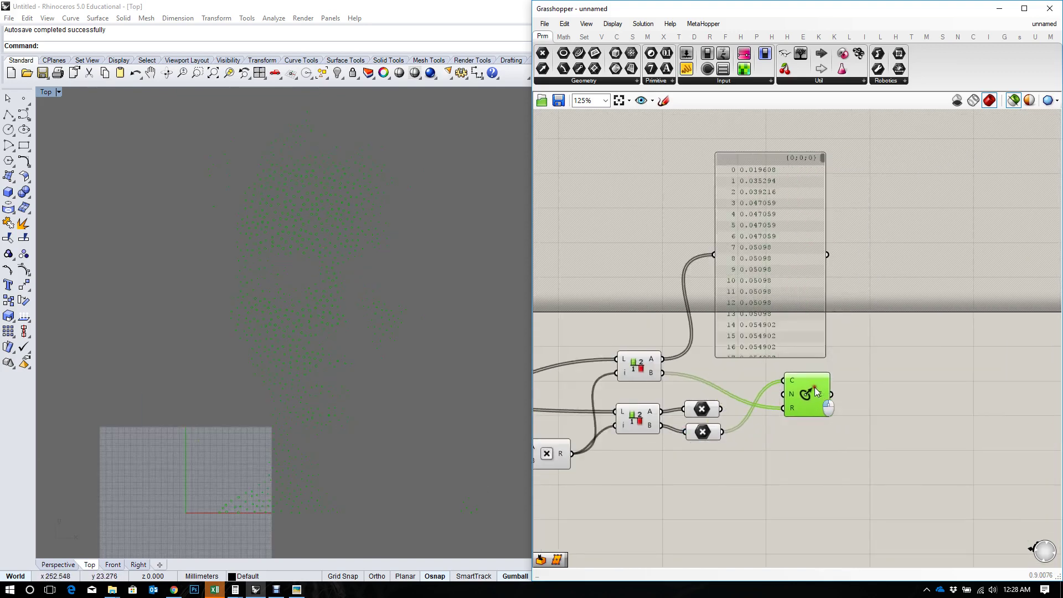
drag(805, 346, 887, 281)
drag(802, 398, 811, 421)
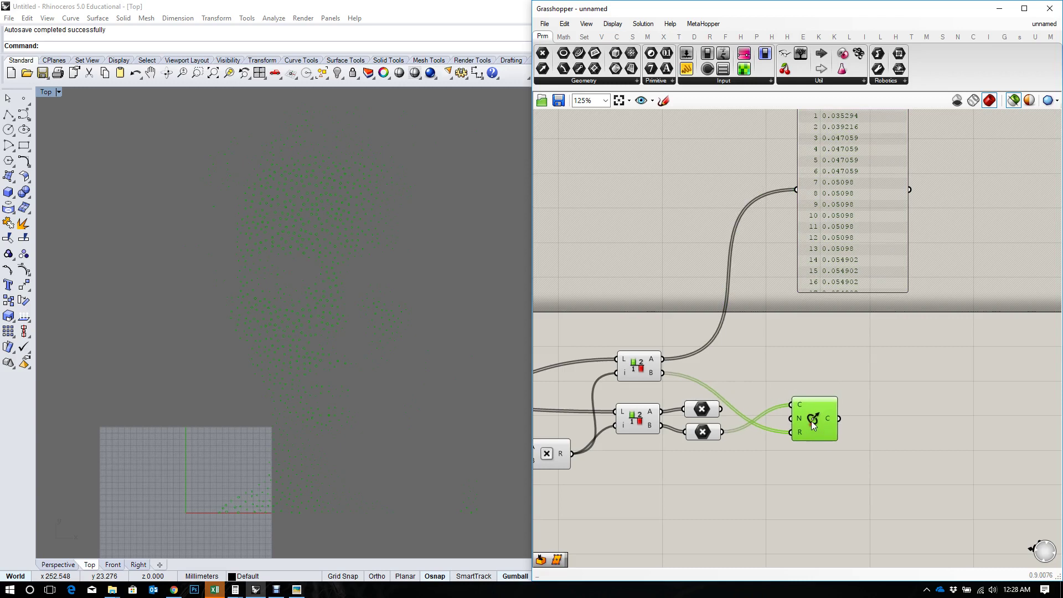
double_click(752, 360)
text(mult)
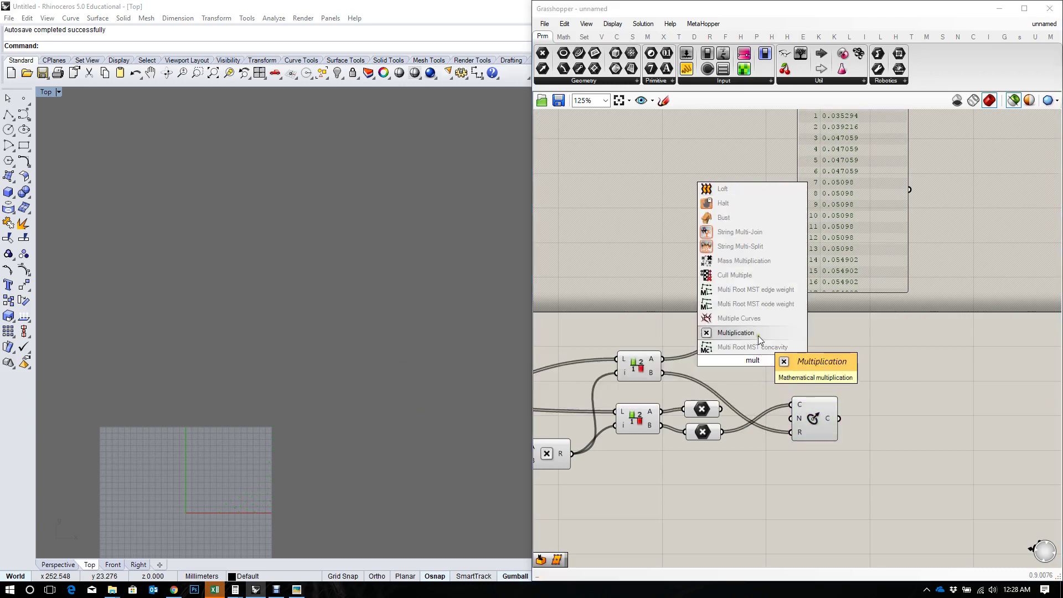
click(758, 333)
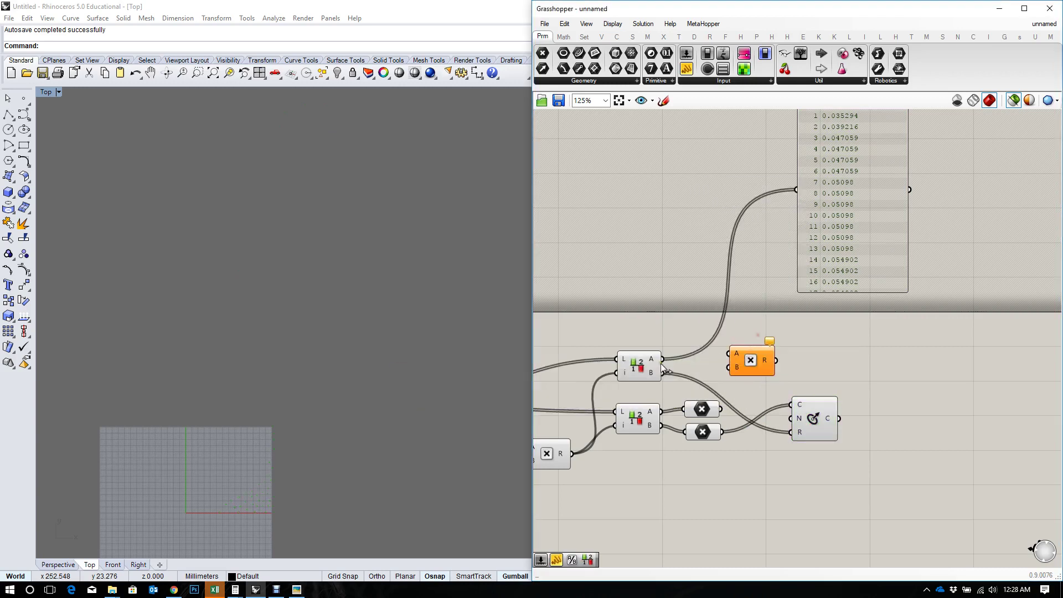
drag(662, 372, 819, 351)
Step: Add a number slider set to 10.000 as Multiplication's B input and send the result to the data panel
double_click(765, 369)
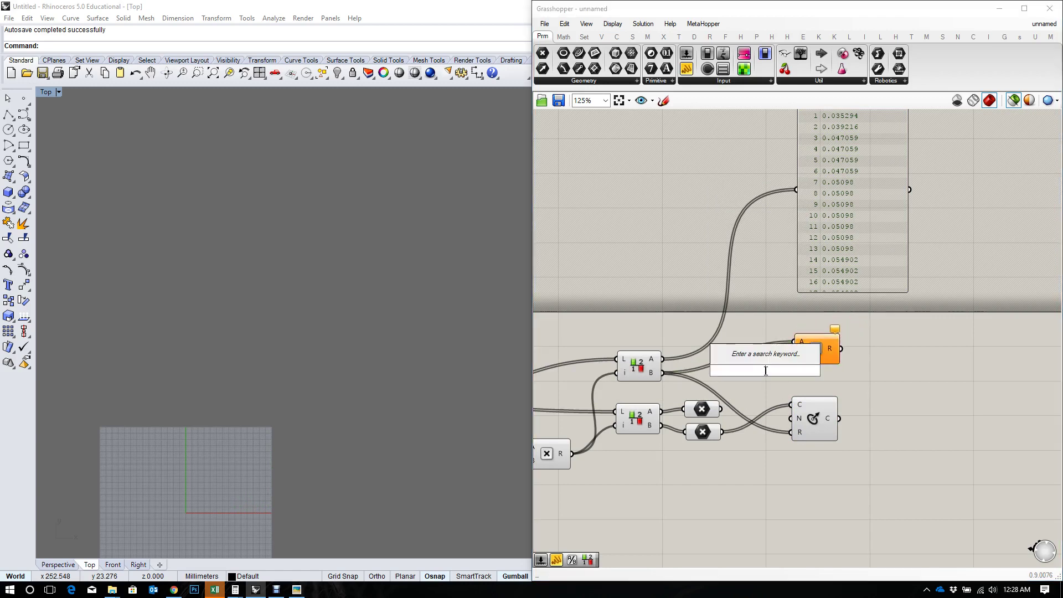
text(10.000..0)
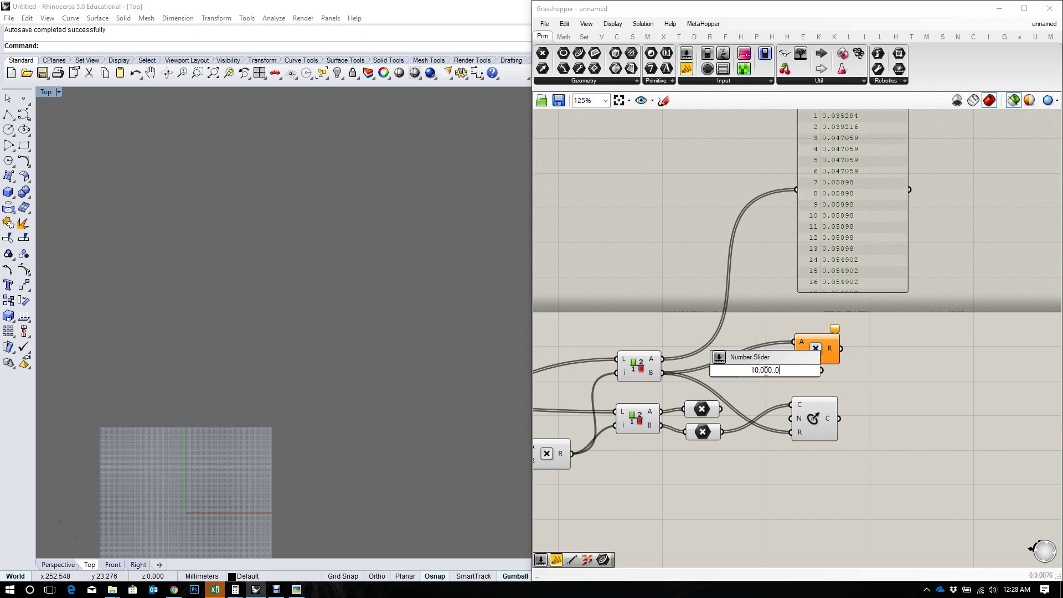
key(Return)
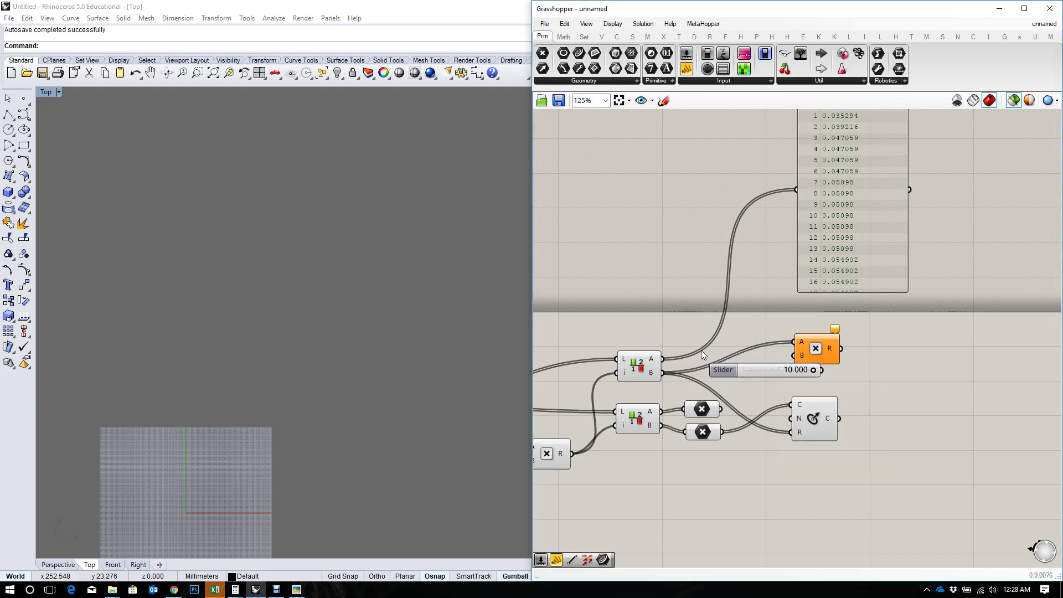
drag(808, 359, 795, 191)
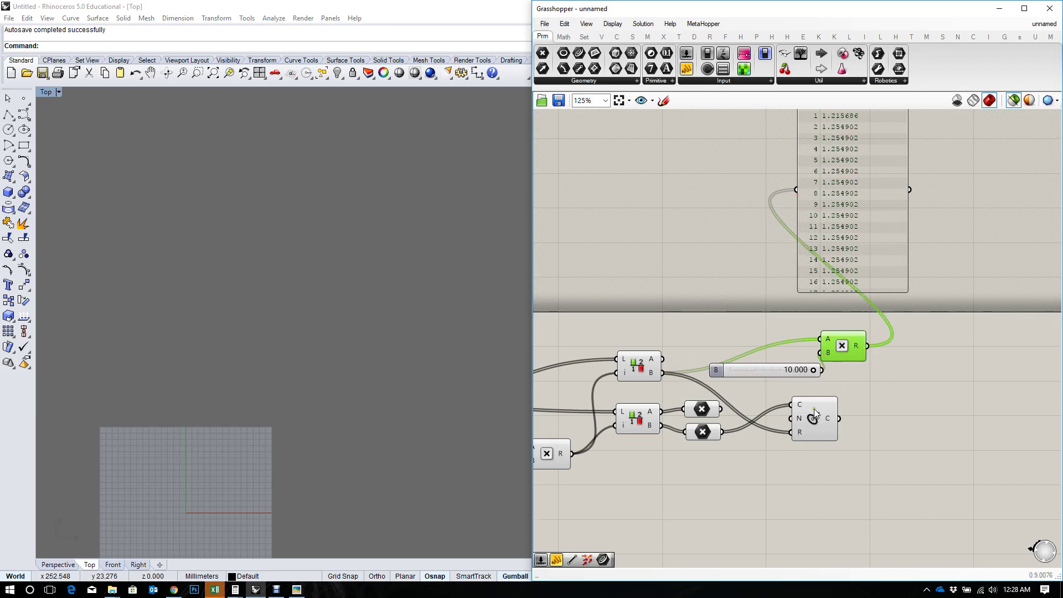
Step: Move Circle CNR further along the definition and connect the new Multiplication result to its R input
drag(812, 411, 905, 405)
drag(867, 345, 908, 419)
scroll(274, 214, up, 1)
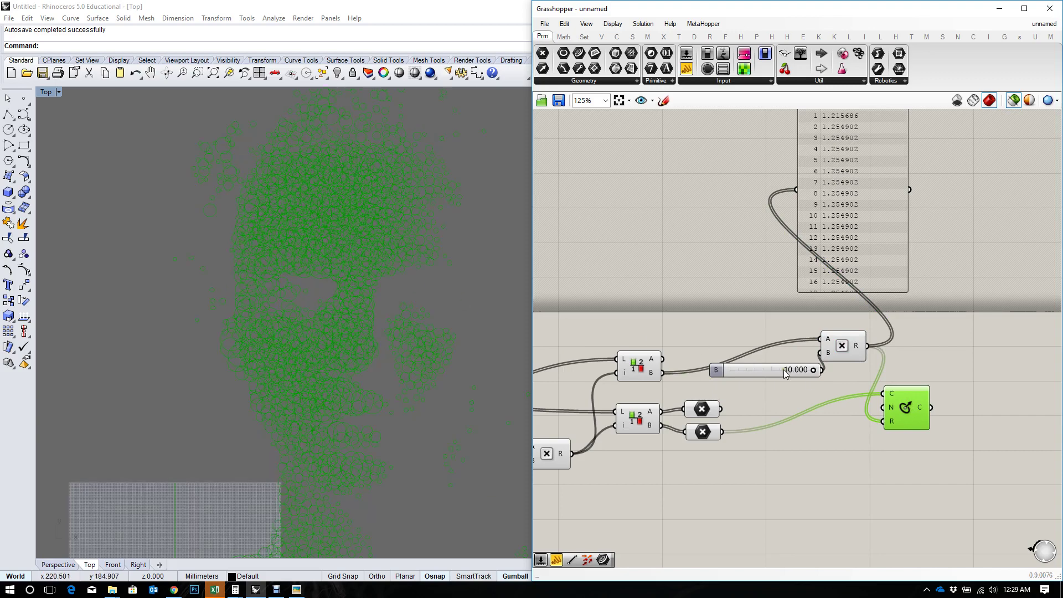
Step: Set the radius multiplier slider to 3.133 and space out the Multiplication and Circle CNR components
drag(809, 370, 755, 379)
scroll(347, 268, down, 2)
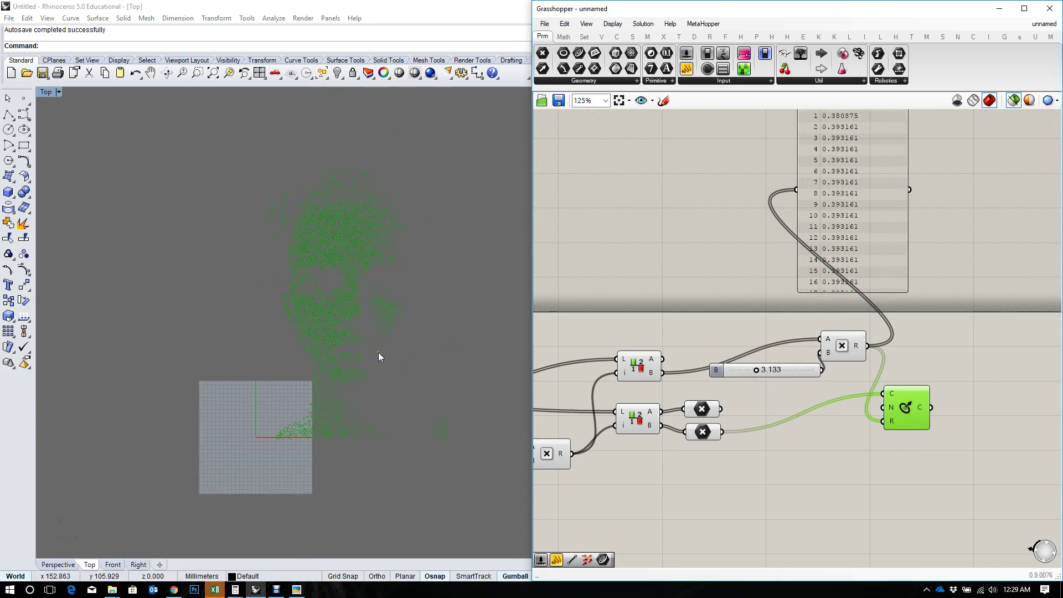
drag(855, 352, 874, 366)
drag(899, 401, 947, 396)
Step: Examine the sizes and overlaps of the generated circles up close and across the whole portrait
scroll(383, 292, up, 10)
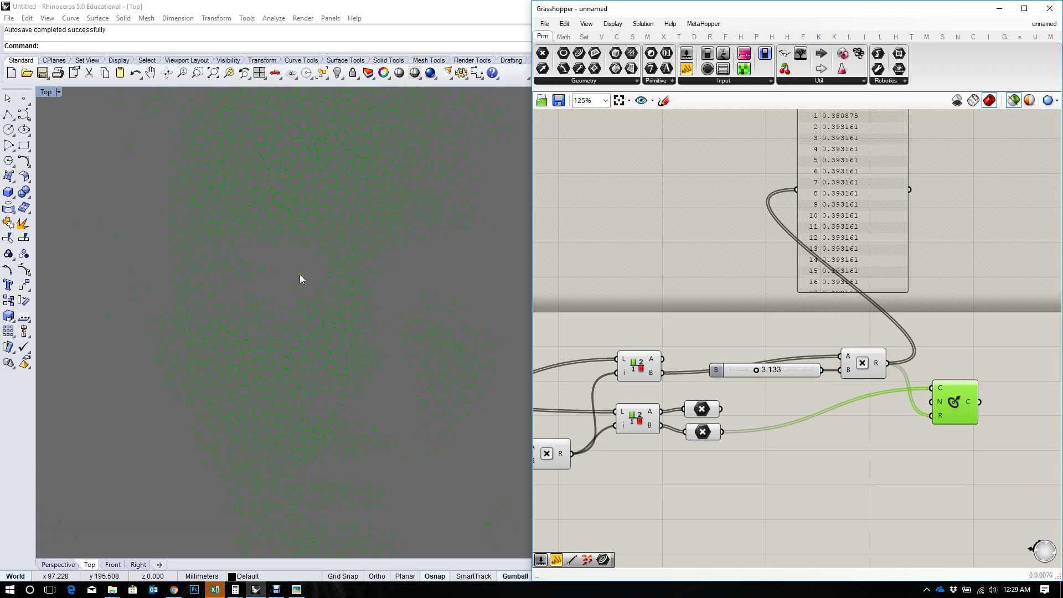
right_drag(328, 247, 349, 315)
scroll(293, 175, up, 10)
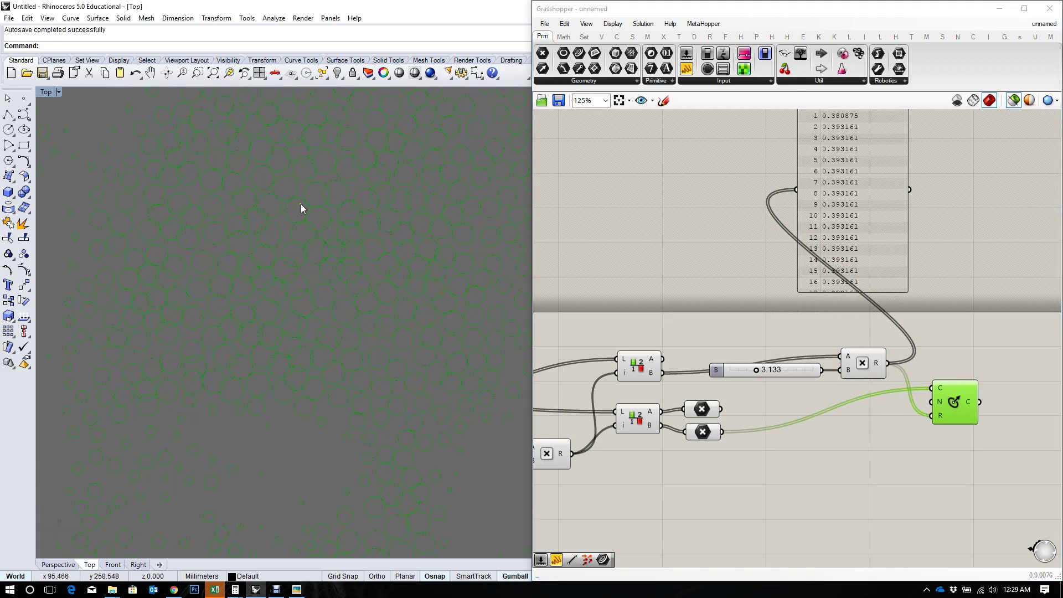
scroll(301, 204, down, 12)
scroll(346, 232, down, 3)
right_drag(873, 416, 845, 375)
right_drag(415, 314, 403, 355)
scroll(841, 349, down, 5)
scroll(635, 342, up, 2)
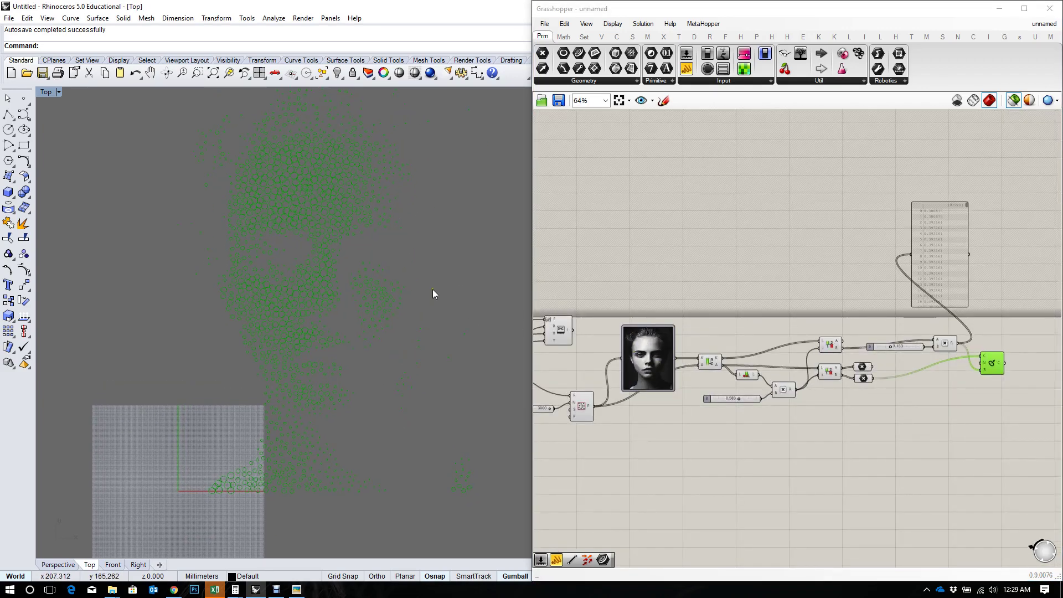
Step: Delete the data panel above the Multiplication and Circle CNR components
right_drag(890, 363, 806, 391)
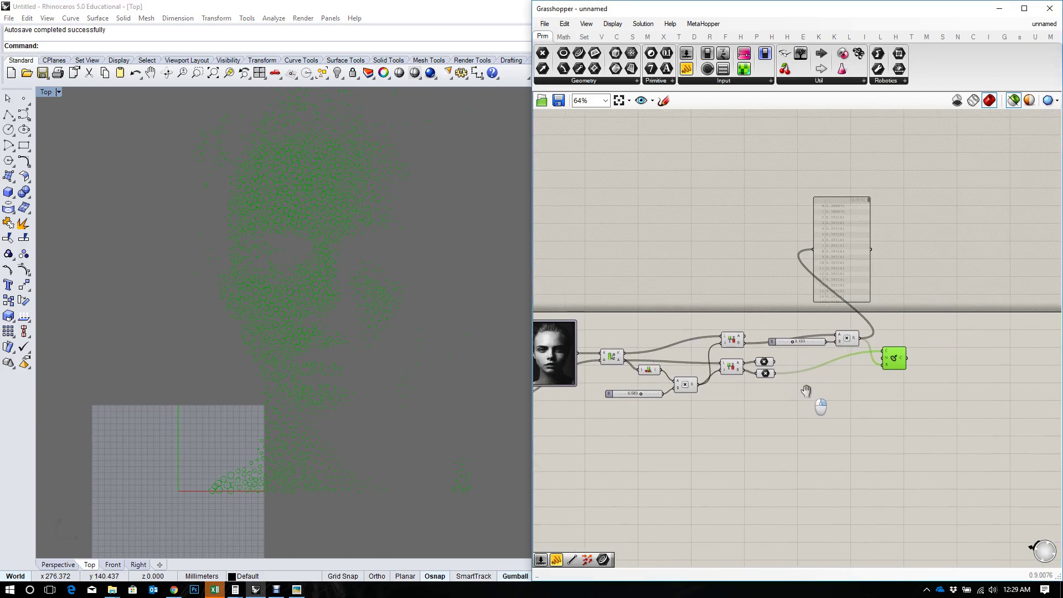
click(861, 261)
key(Delete)
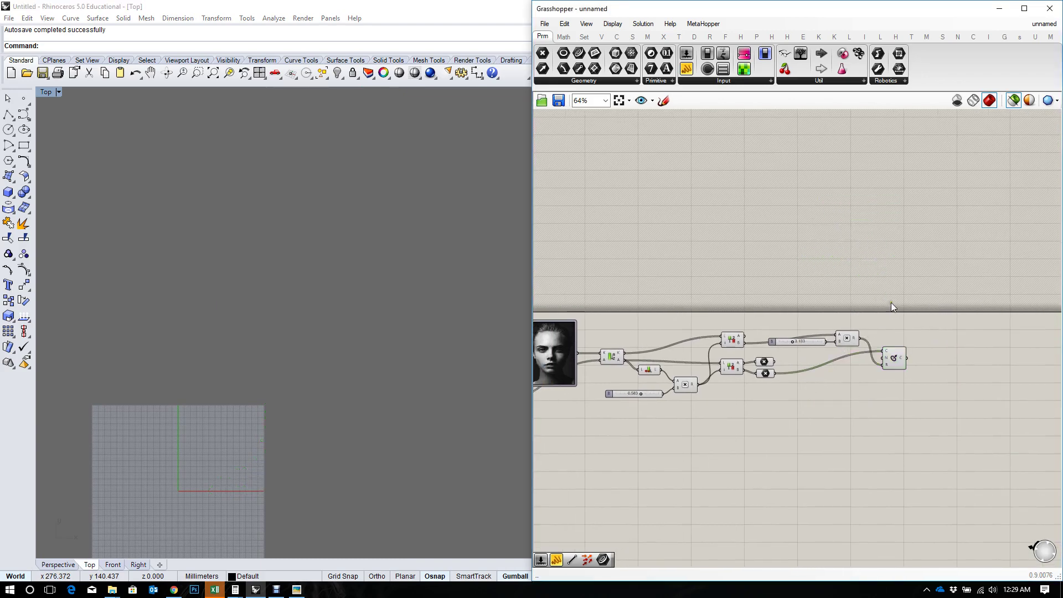
right_drag(883, 339, 878, 315)
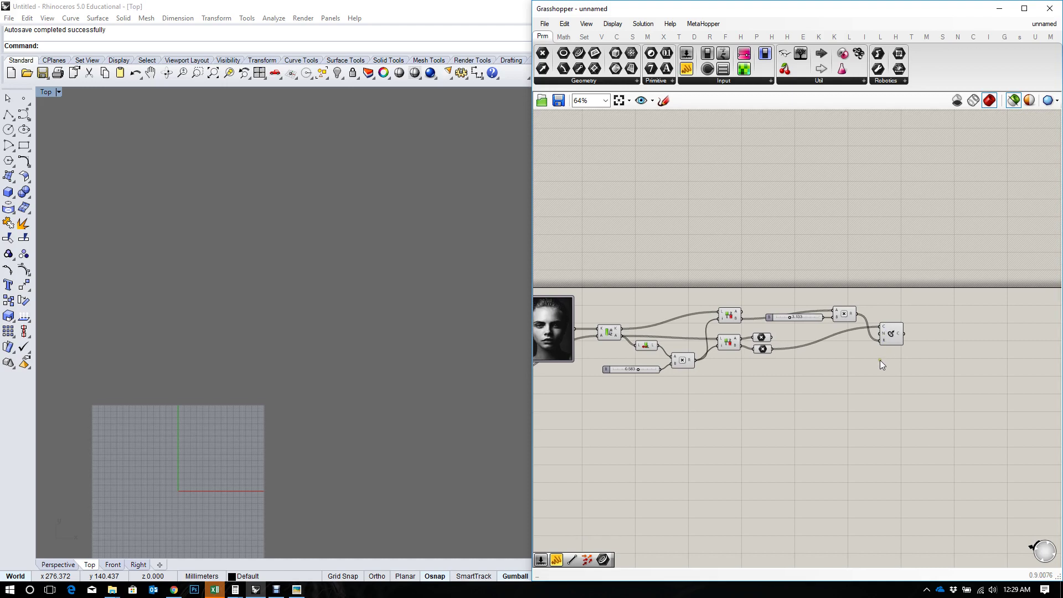